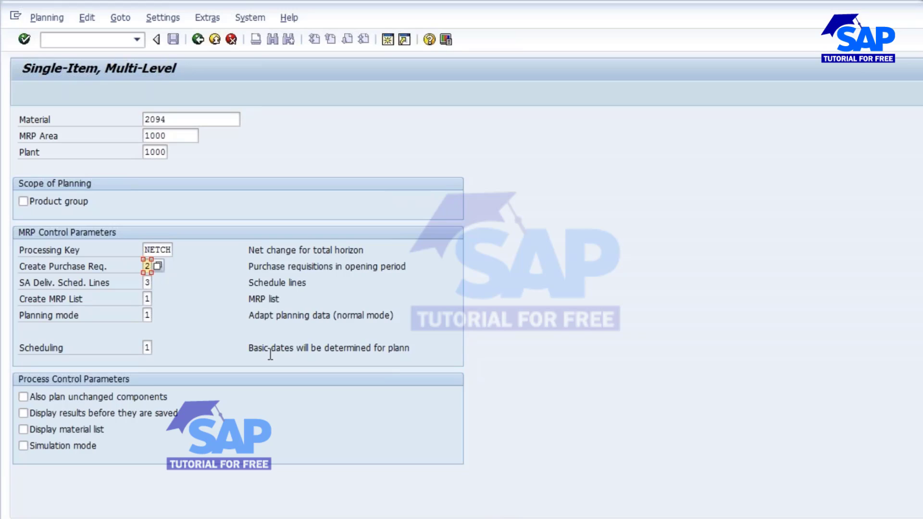
Set the purchase requisition creation indicator to 1 (Purchase requisitions) and run the multi-level MRP for material 2094 in plant 1000.
click(158, 263)
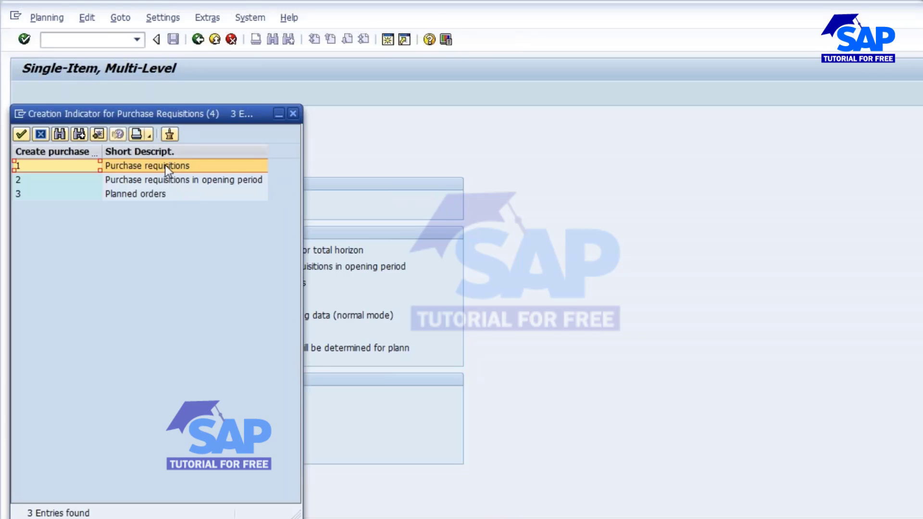
double_click(166, 165)
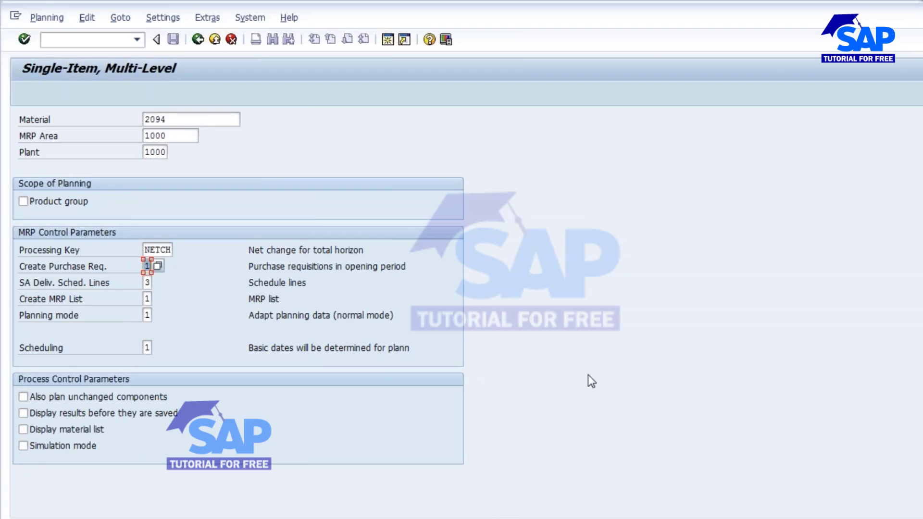
key(Return)
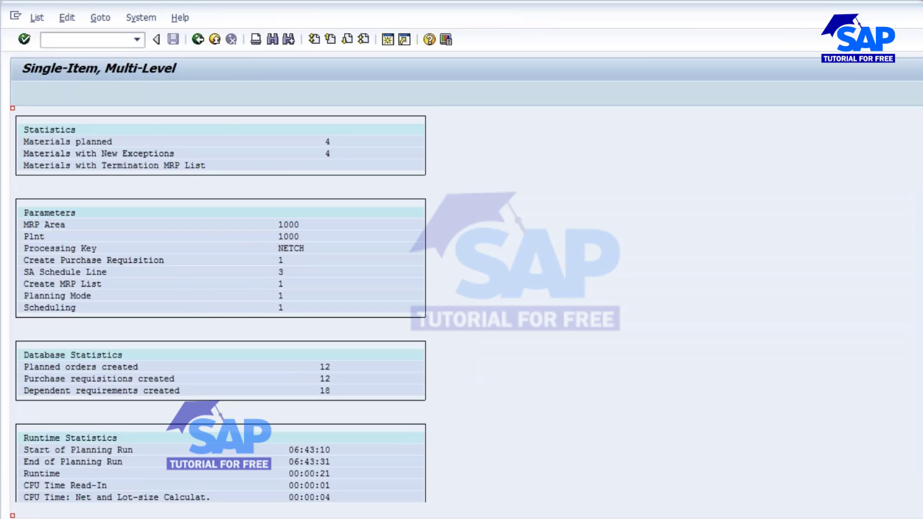
Switch to the stock/requirements list of material 2094 and refresh it.
click(428, 464)
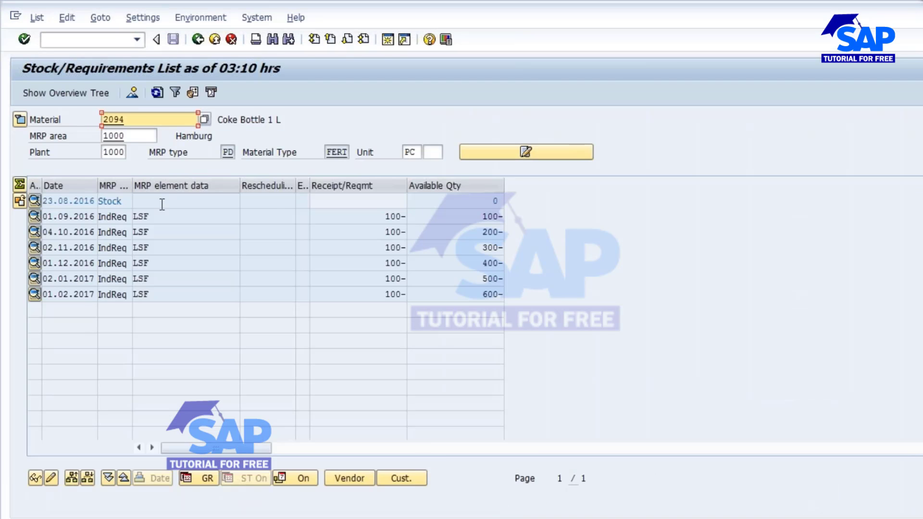
click(153, 231)
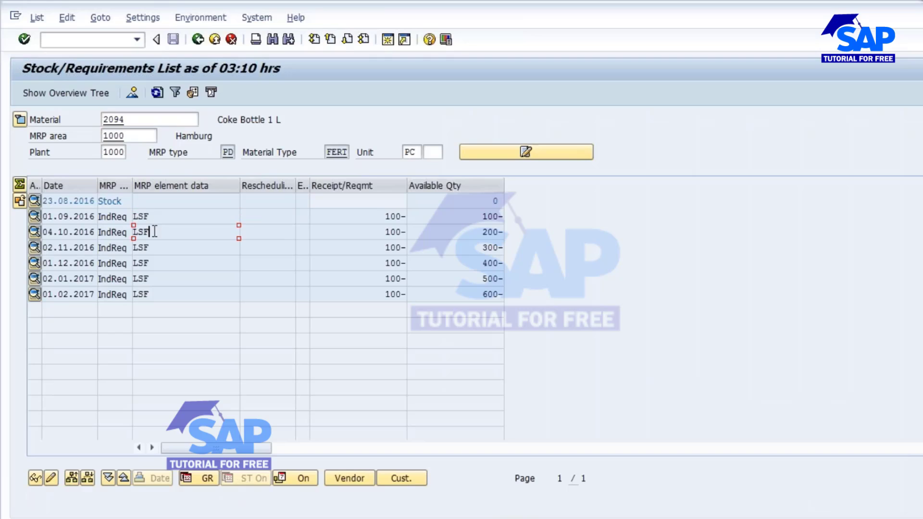
click(157, 93)
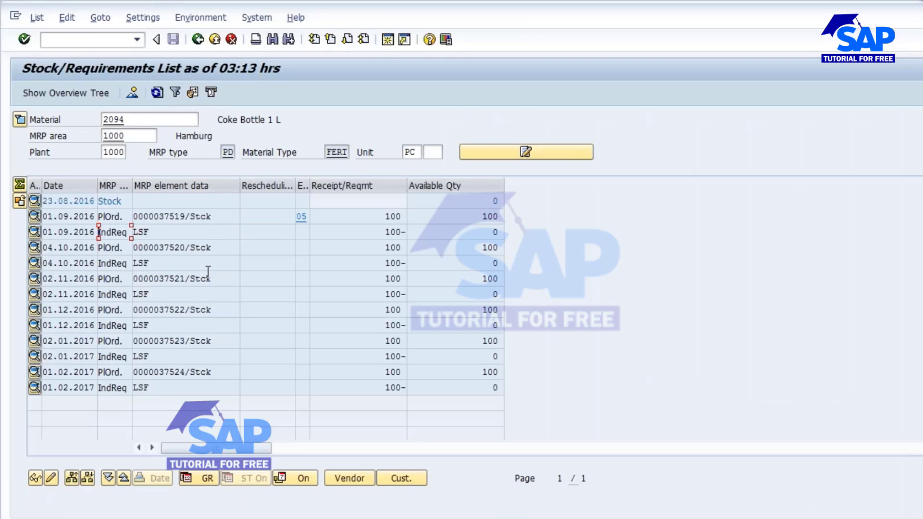
Examine the planned orders dated 01.09.2016 through 01.12.2016 in the MRP element data.
click(198, 218)
drag(217, 217, 117, 212)
drag(206, 246, 111, 247)
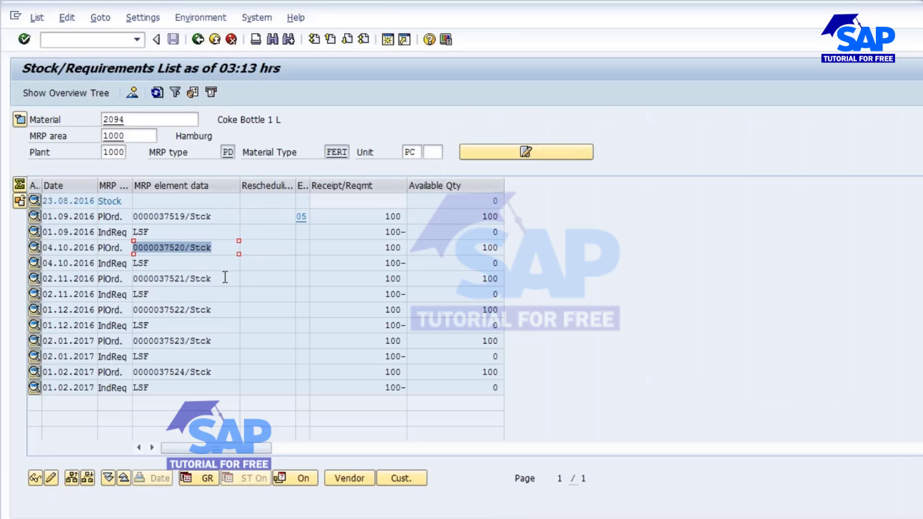
drag(225, 277, 132, 280)
drag(218, 311, 132, 311)
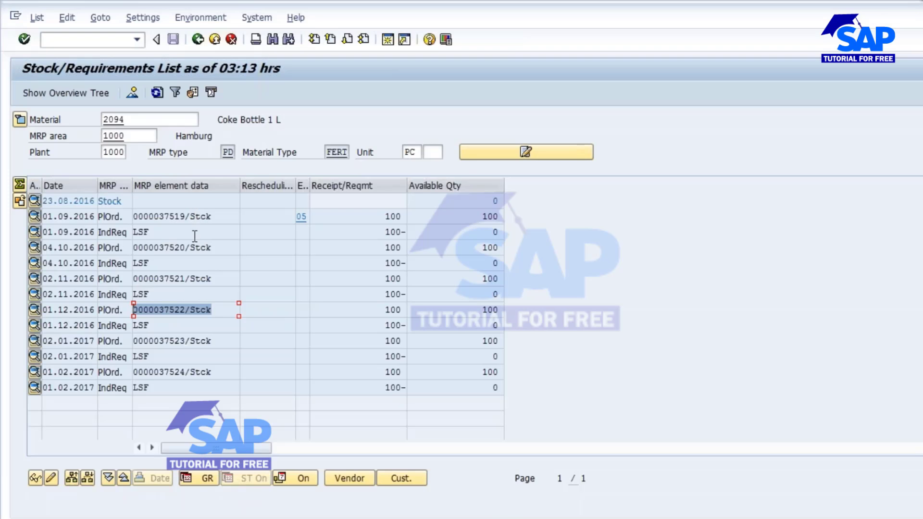
Open the additional data of the planned order dated 01.09.2016.
double_click(175, 217)
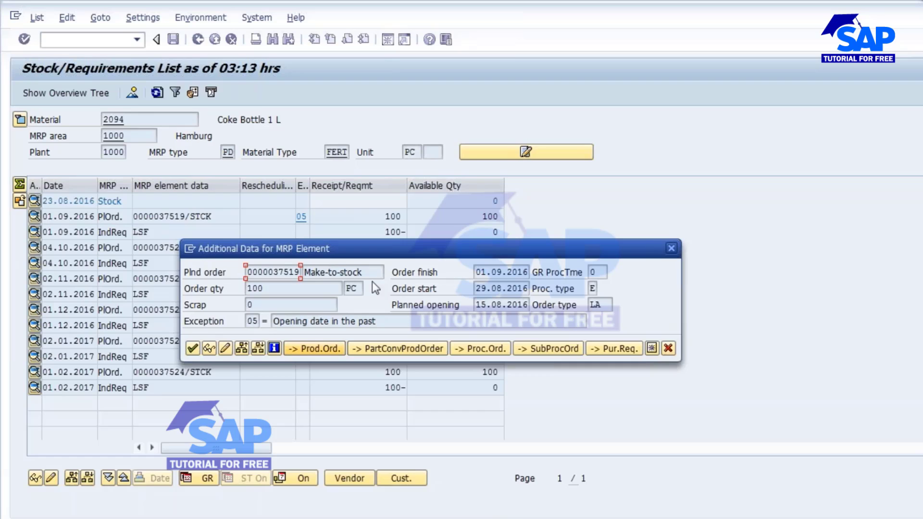
click(322, 349)
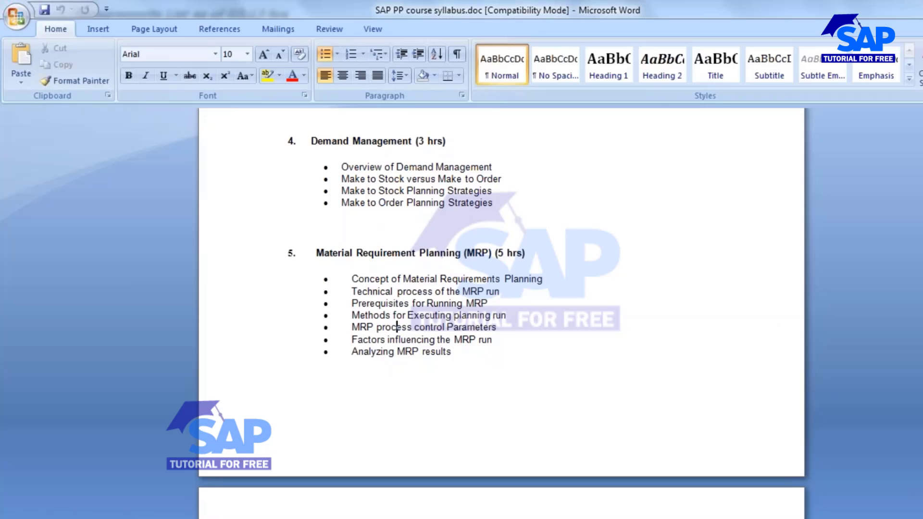
Review the Production Order Execution topics in the SAP PP course syllabus in Word.
scroll(331, 294, down, 5)
drag(309, 242, 512, 361)
click(489, 347)
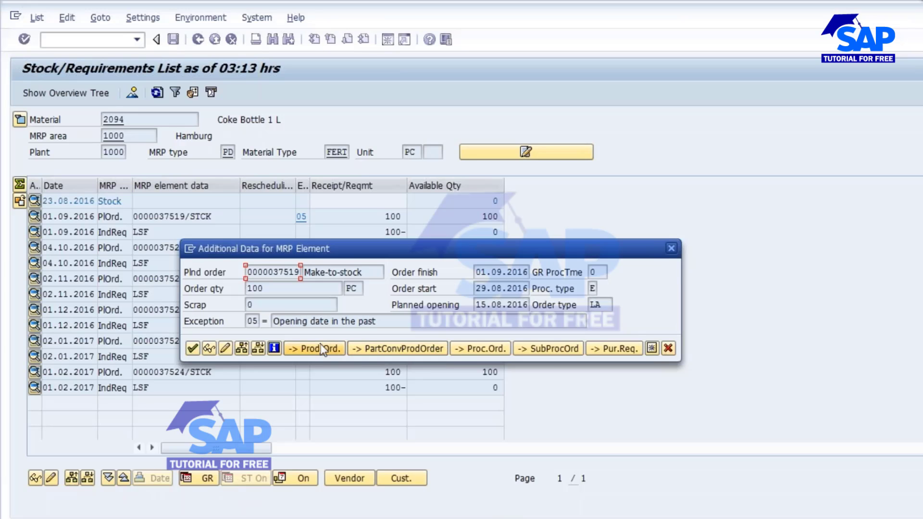
Convert the 01.09.2016 planned order into a production order and check its material and total quantity in the header.
click(316, 348)
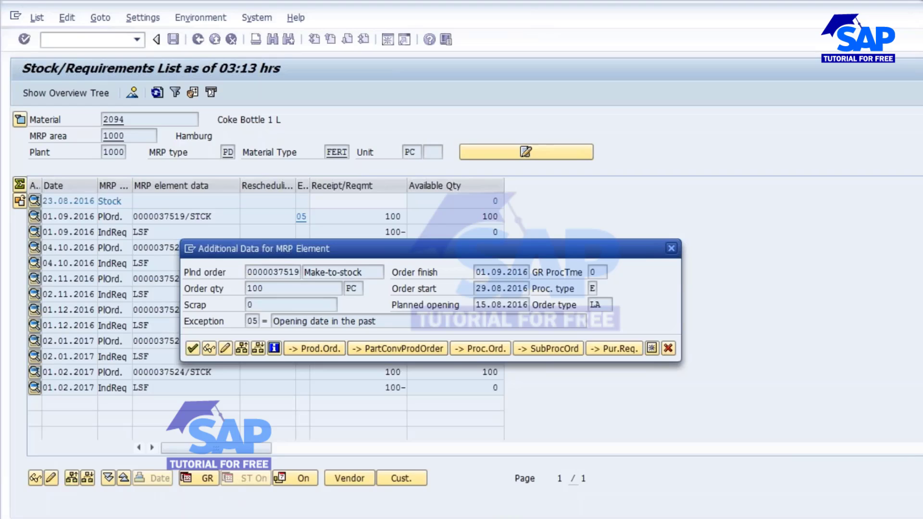
click(315, 349)
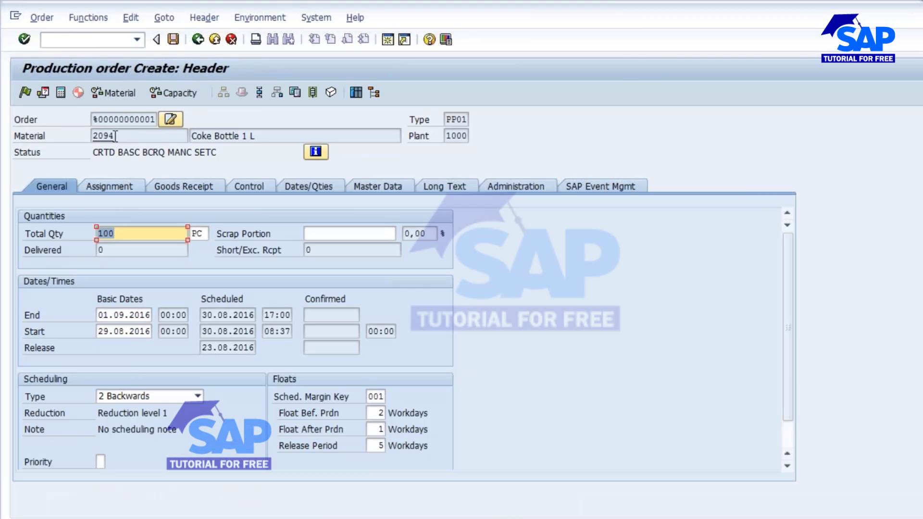
drag(116, 136, 82, 133)
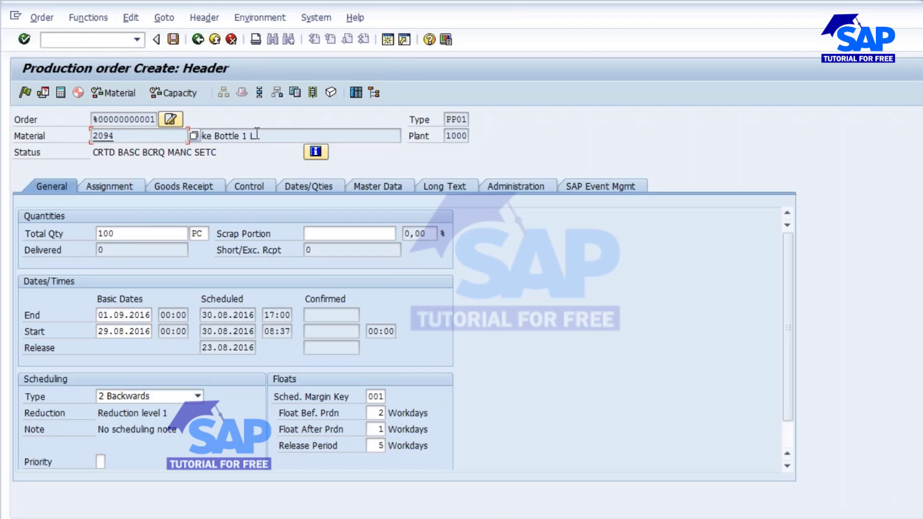
click(122, 229)
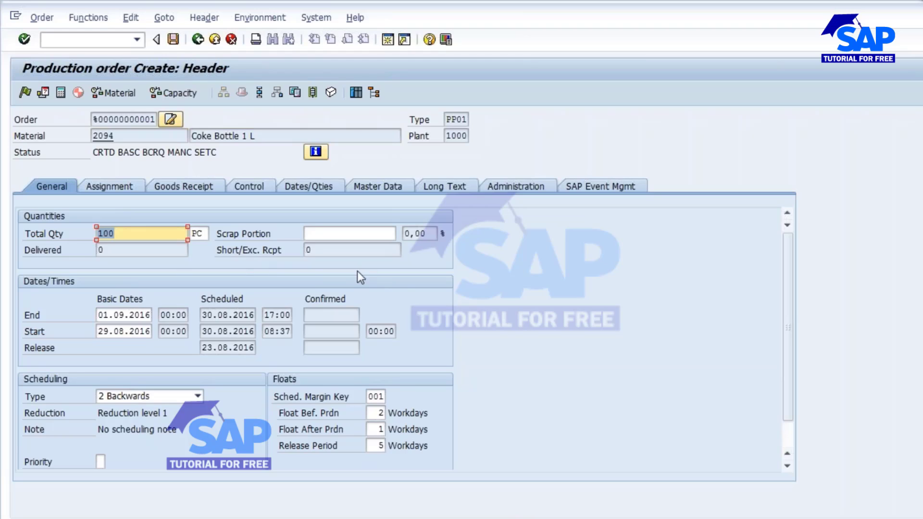
View the goods receipt data, try to release the production order, and check the missing parts overview.
click(193, 184)
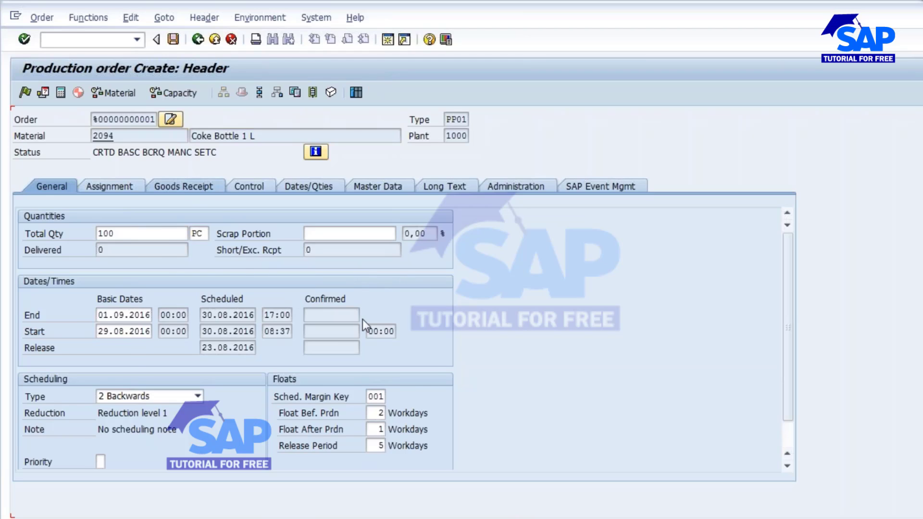
click(25, 92)
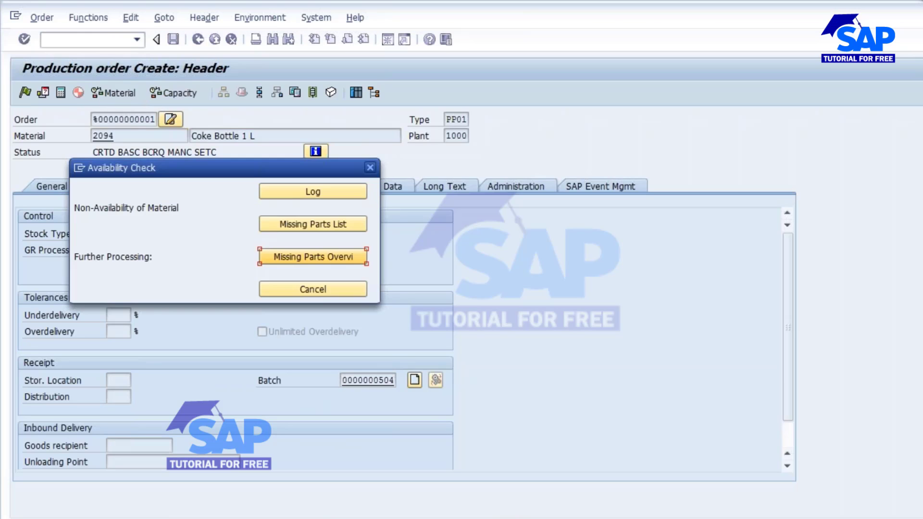
click(320, 262)
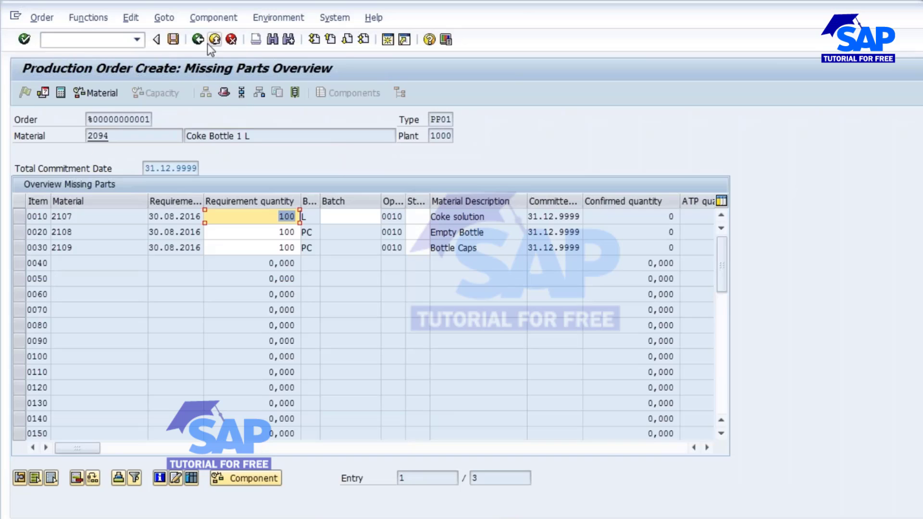
click(198, 39)
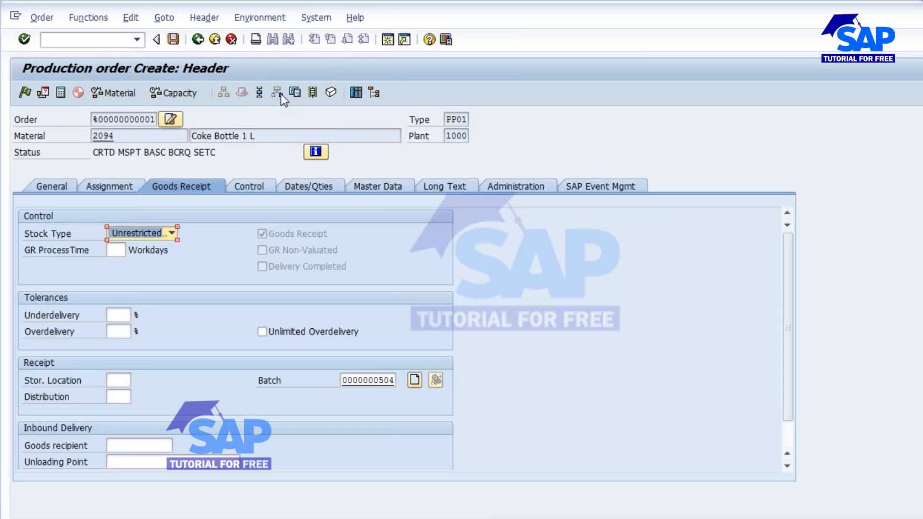
Delete the Coke solution, Empty Bottle and Bottle Caps components from the production order and return to its header.
click(278, 92)
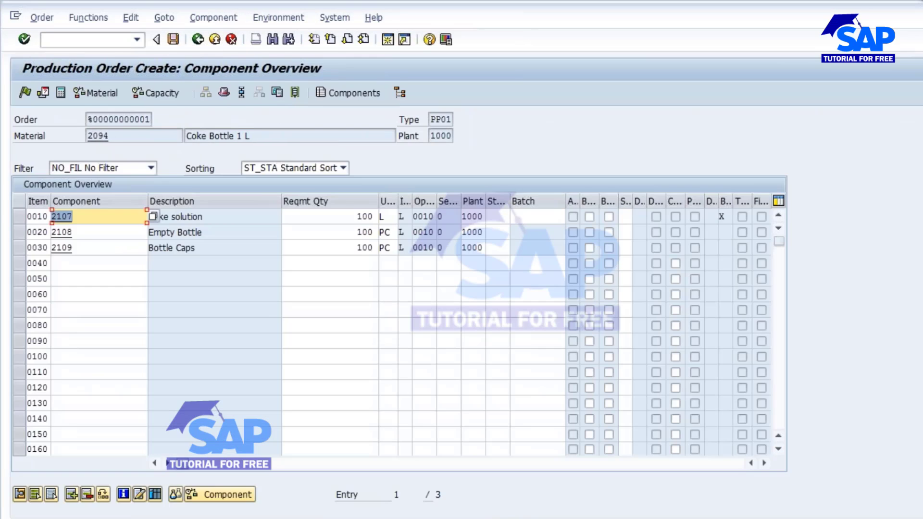
drag(16, 217, 18, 248)
click(87, 495)
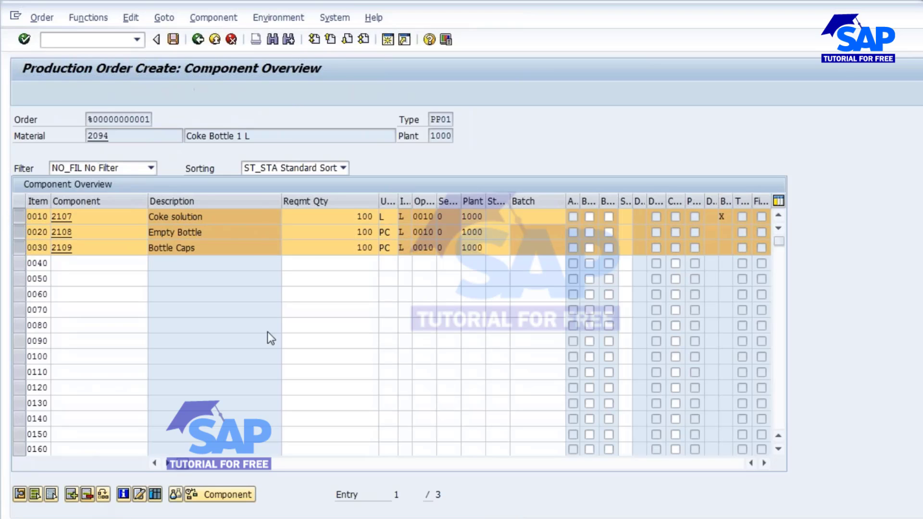
click(368, 224)
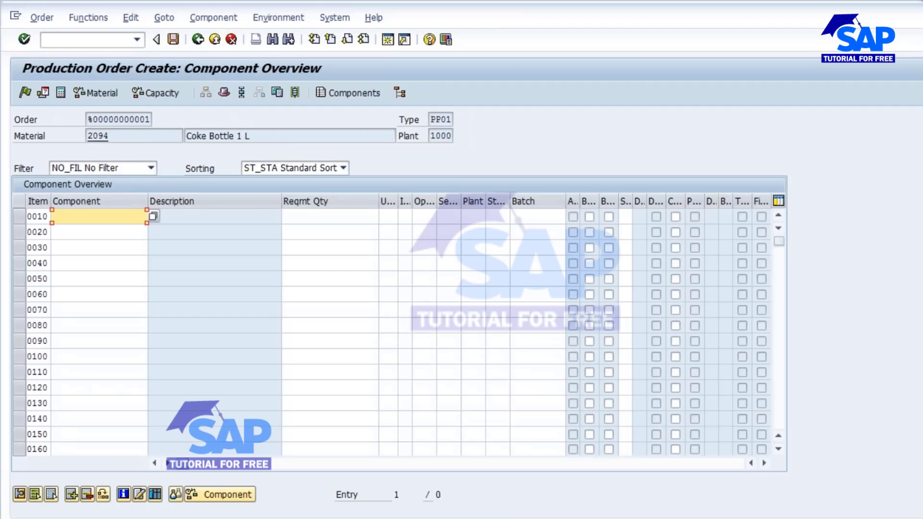
click(197, 39)
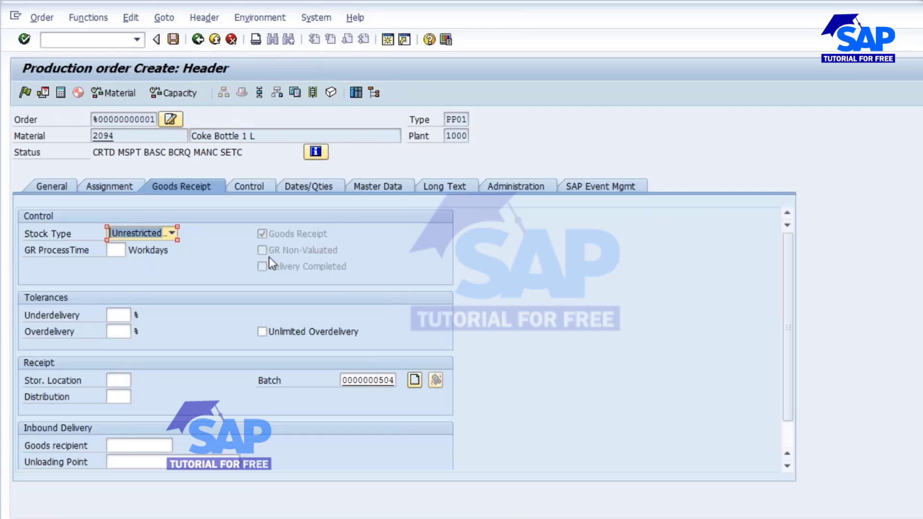
Check material availability for the production order and save it despite the cost calculation error.
click(117, 91)
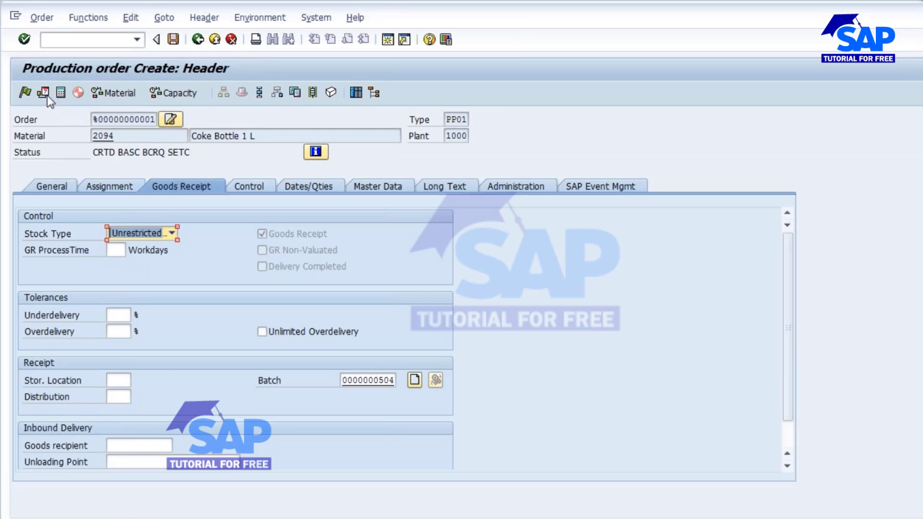
click(173, 39)
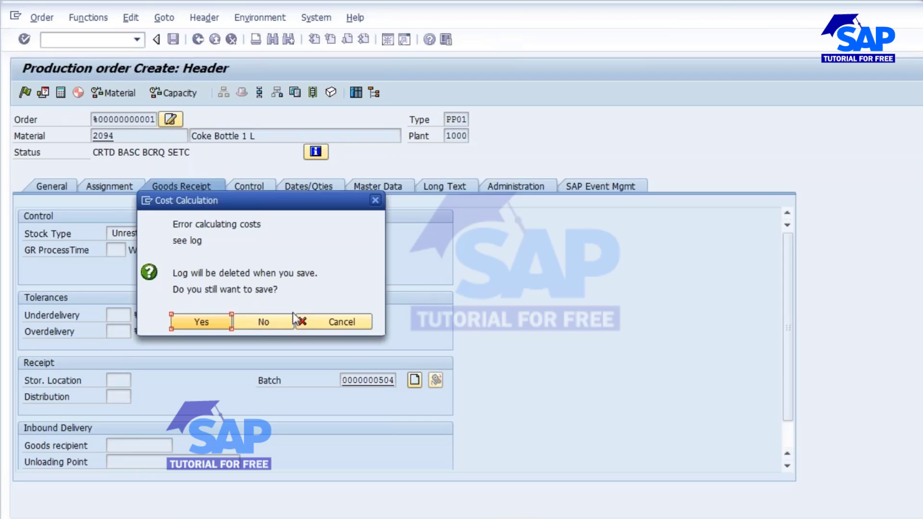
click(202, 322)
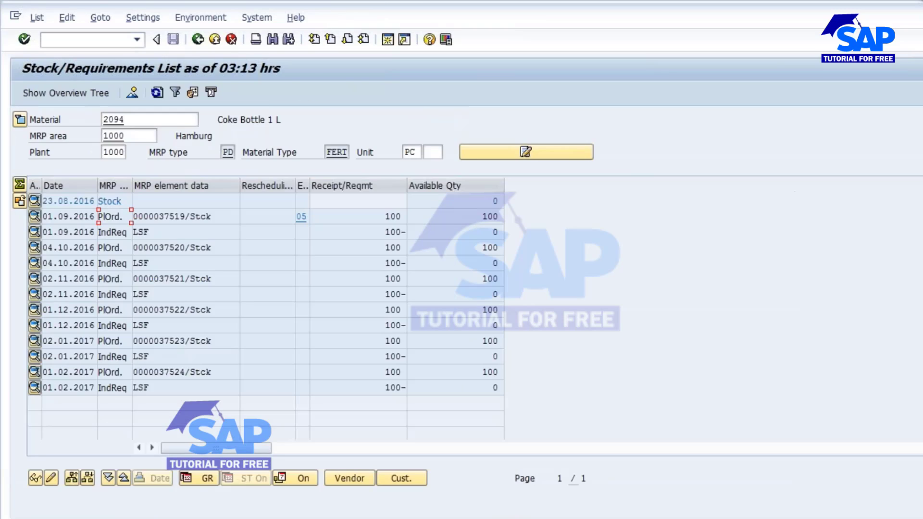
Refresh the stock/requirements list, open the production order dated 01.09.2016 for change, and release it.
click(156, 92)
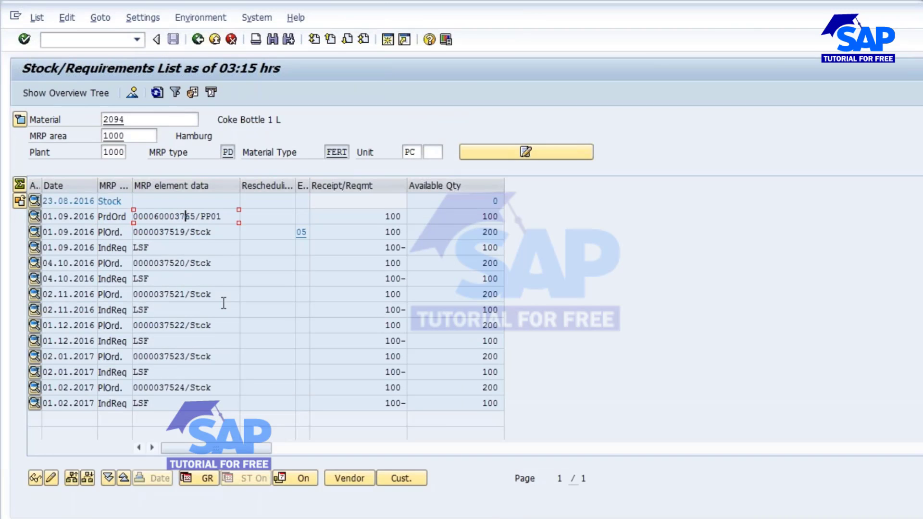
double_click(177, 216)
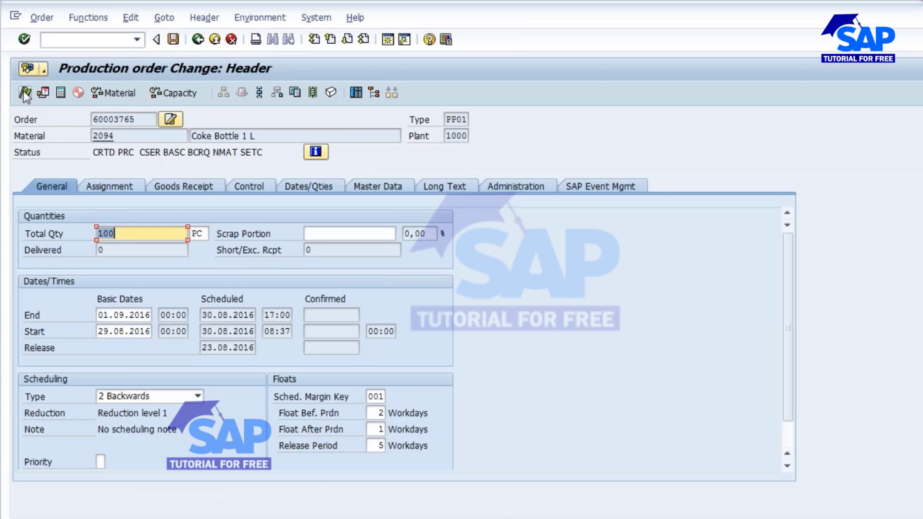
click(25, 94)
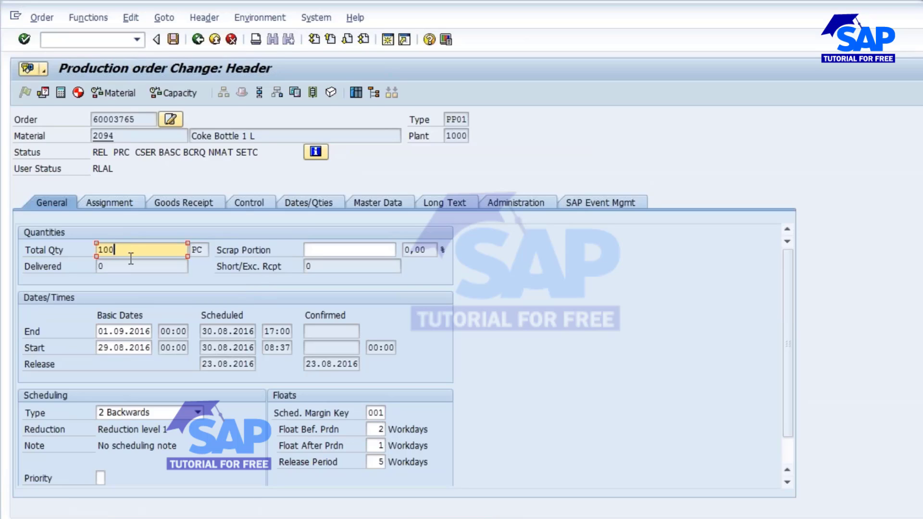
Check the production order's basic start and end dates.
click(120, 332)
click(120, 351)
click(121, 330)
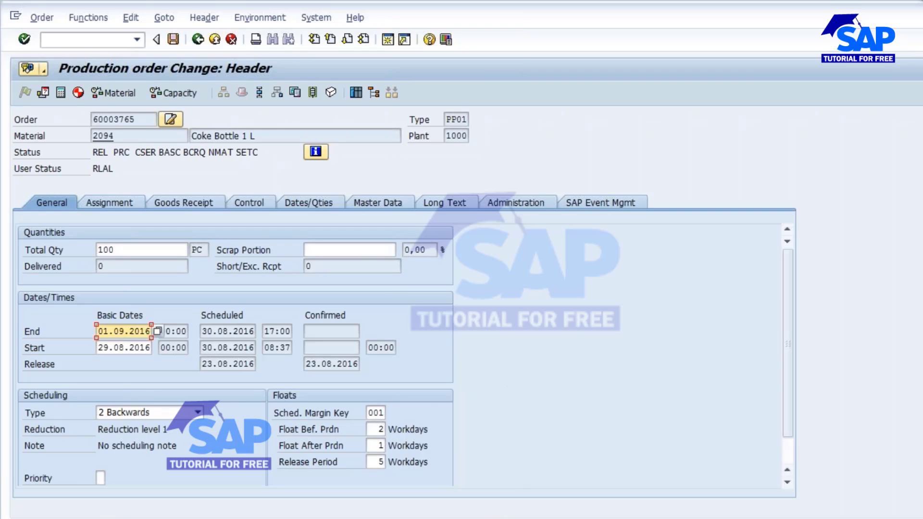
Switch to the Word syllabus to review the Production Order Execution topics, then return to the production order.
key(alt+Tab)
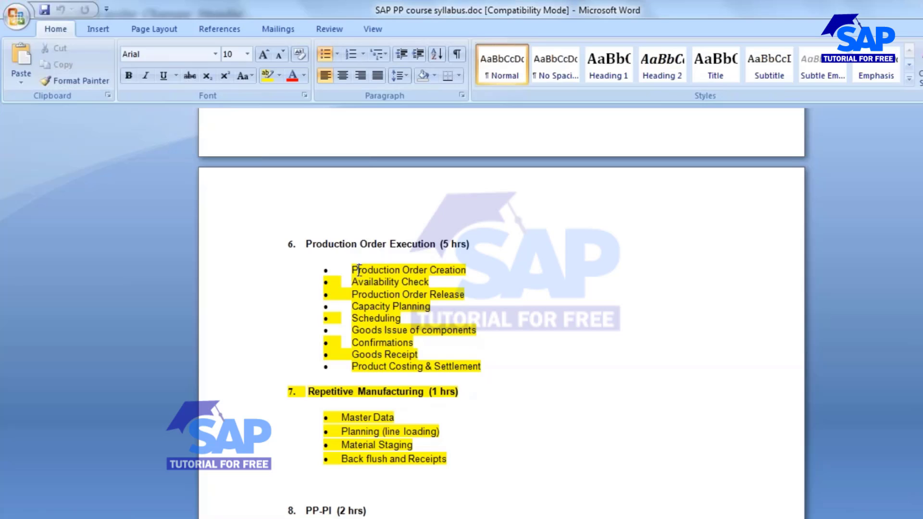
drag(358, 270, 513, 353)
click(519, 342)
key(alt+Tab)
Save the released production order despite the cost calculation error and refresh the stock/requirements list to check its entry.
key(ctrl+s)
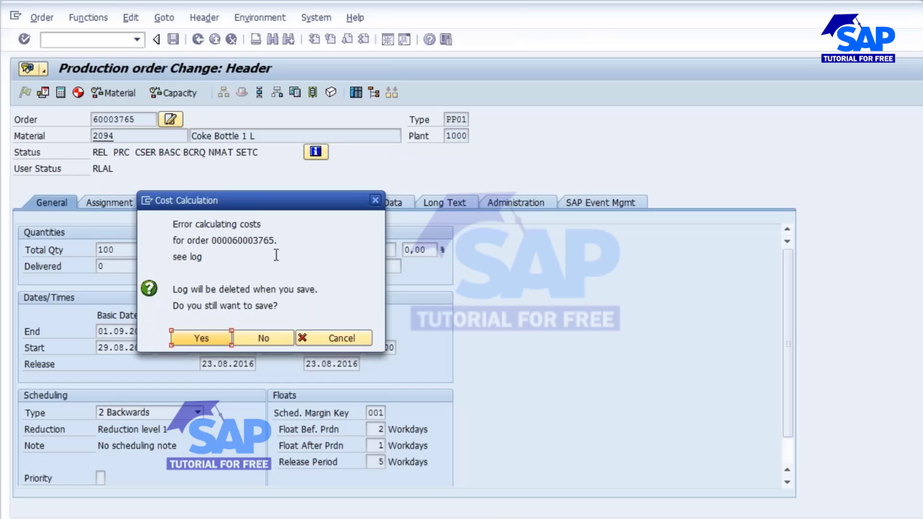
click(198, 340)
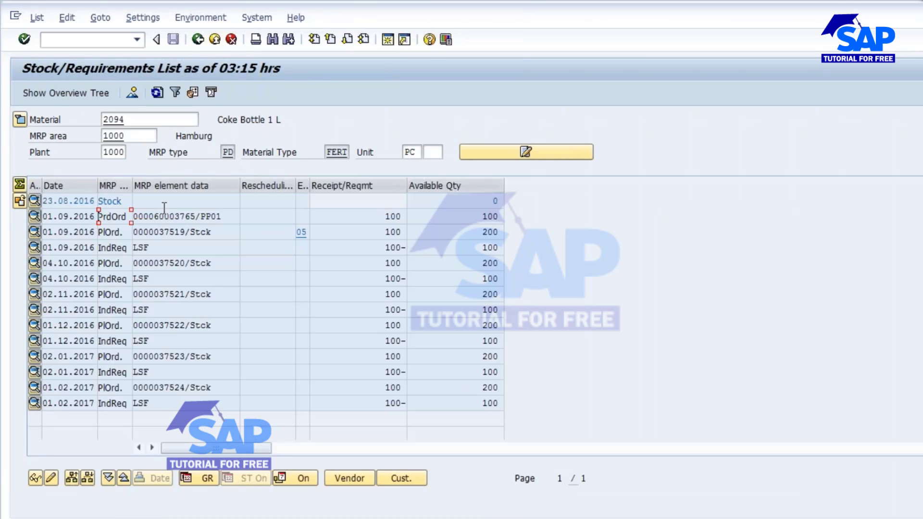
click(156, 93)
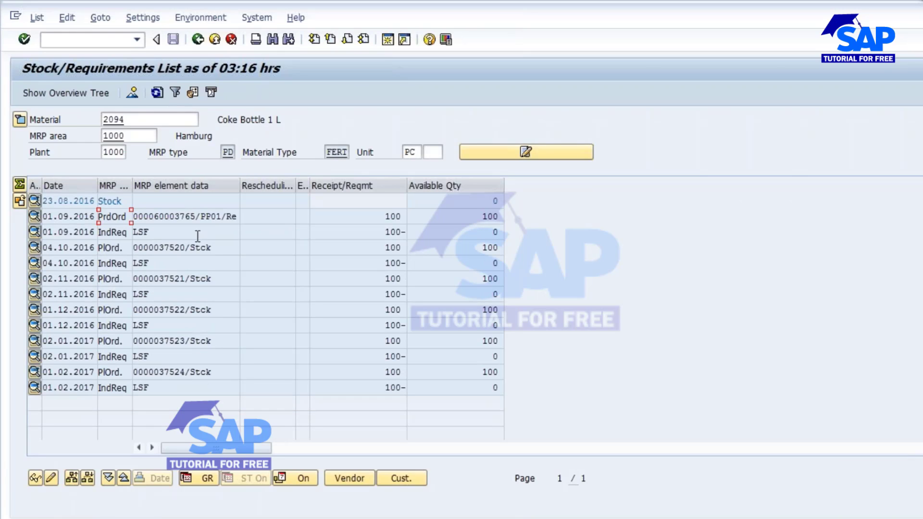
drag(153, 216, 193, 217)
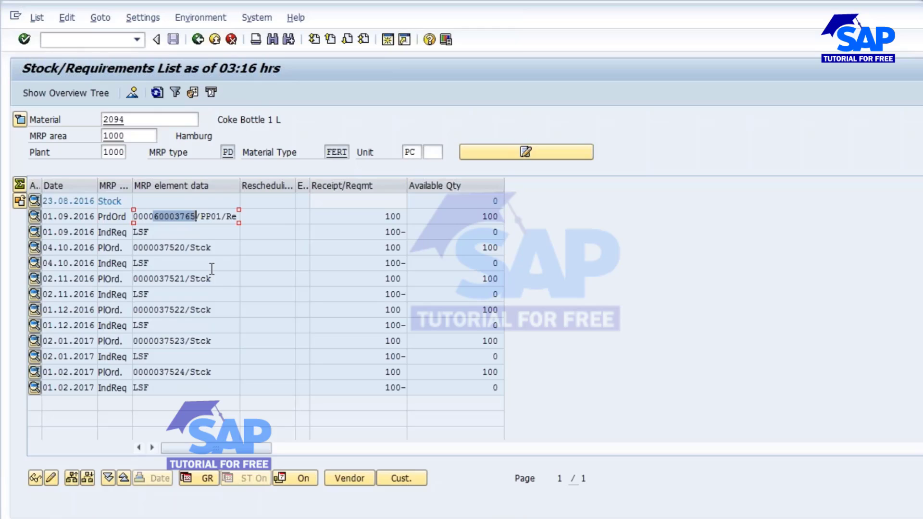
Copy the production order's number from the stock/requirements list and open transaction MB31 in the other session.
key(ctrl+c)
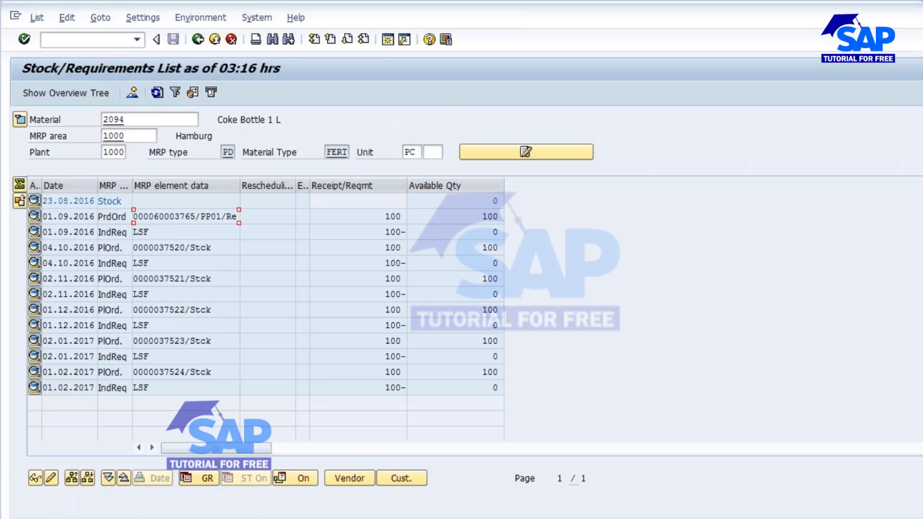
click(713, 453)
click(74, 43)
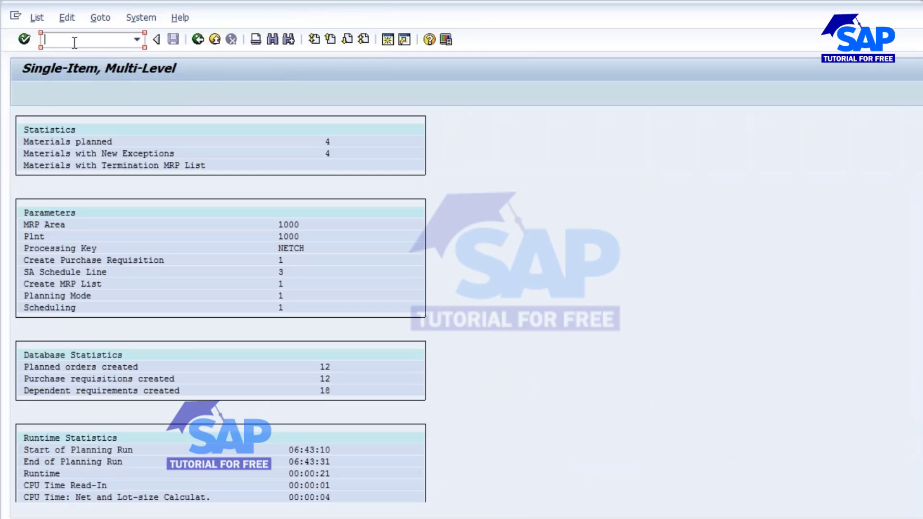
text(/nmb31)
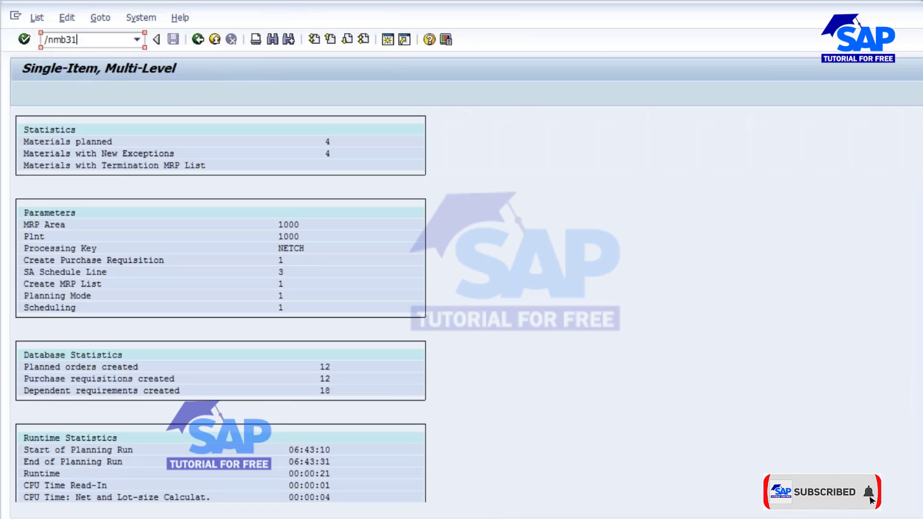
key(Return)
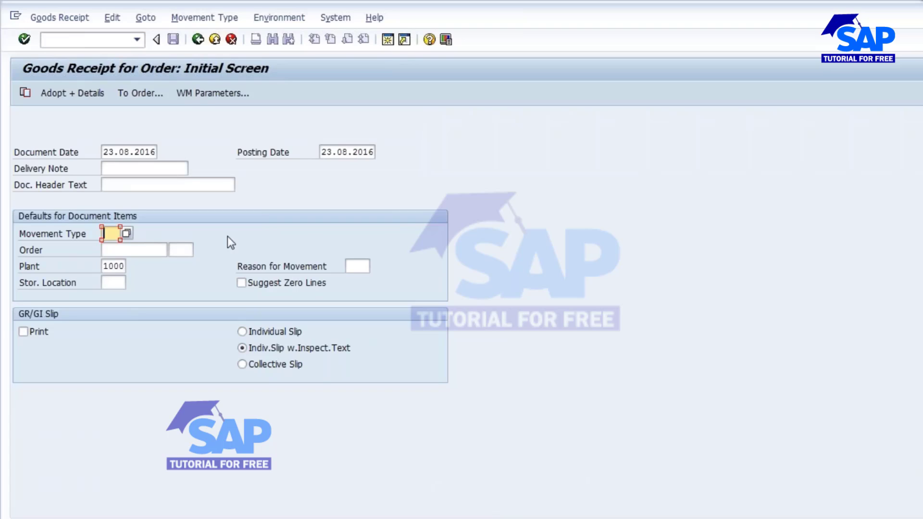
Set up the goods receipt with movement type 101, the copied order number, plant 1000 and storage location L000, and proceed to item selection.
text(101)
double_click(103, 233)
click(134, 256)
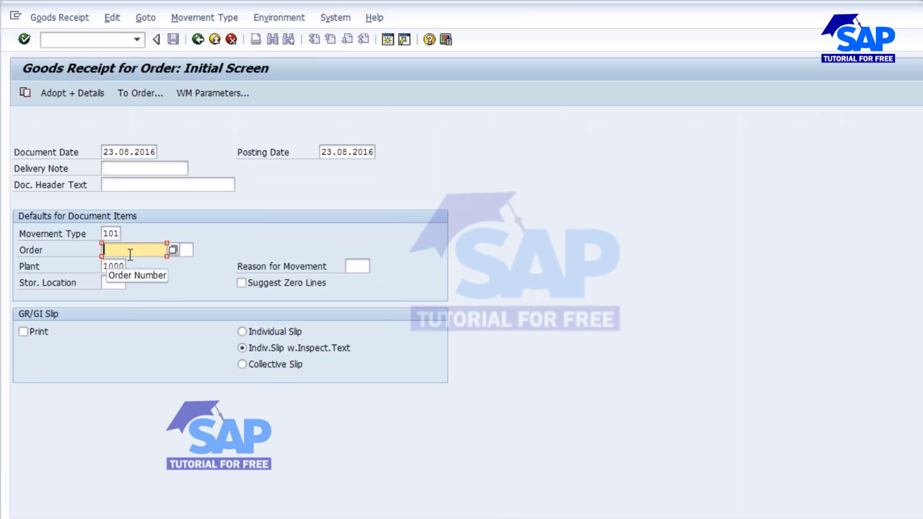
key(ctrl+v)
mouse_move(145, 250)
mouse_down()
mouse_move(89, 252)
mouse_move(148, 268)
mouse_up()
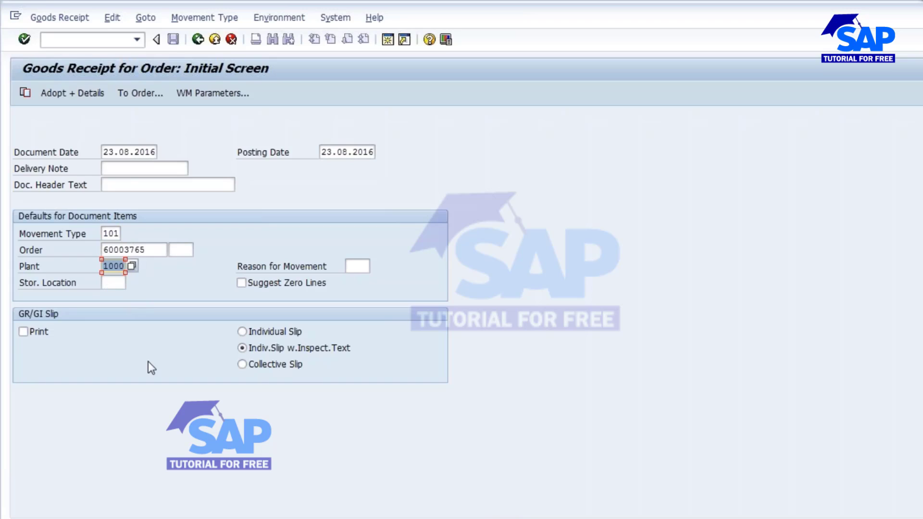
click(112, 282)
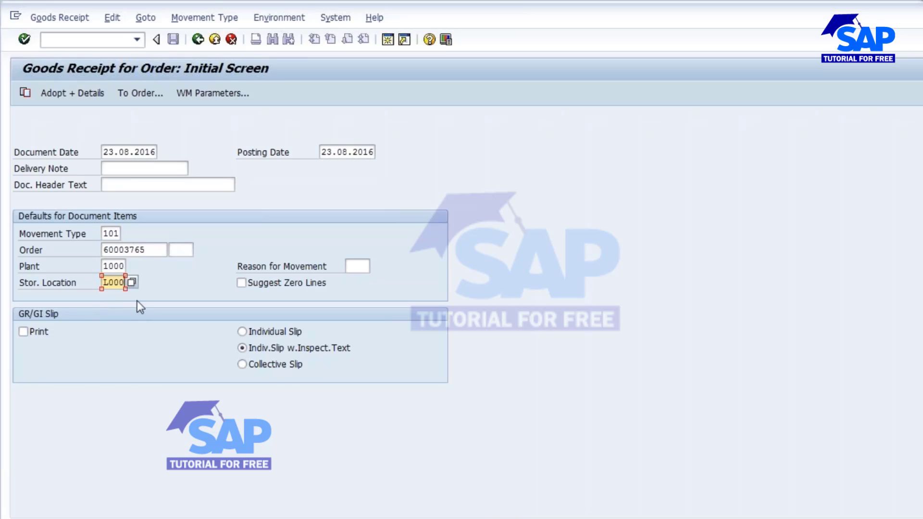
key(Return)
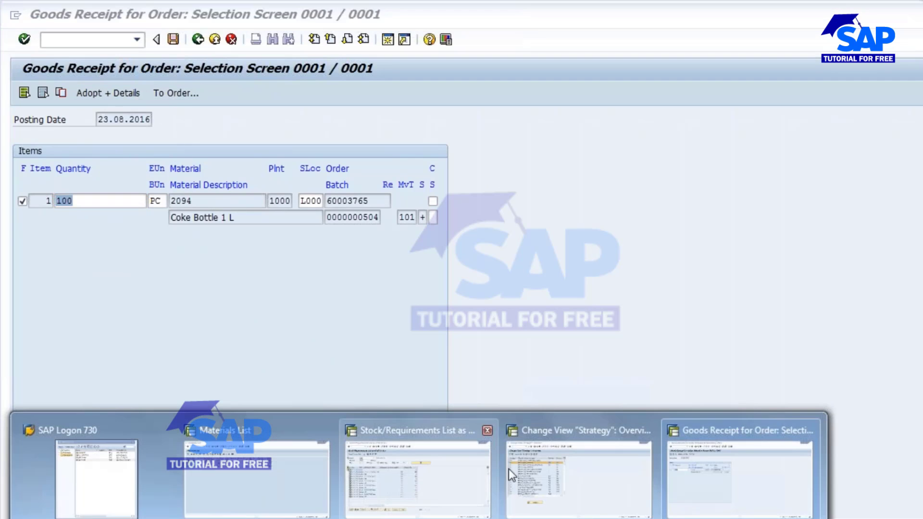
Check the material's current stock in the stock/requirements list and post the goods receipt for 100 PC.
click(418, 466)
click(487, 200)
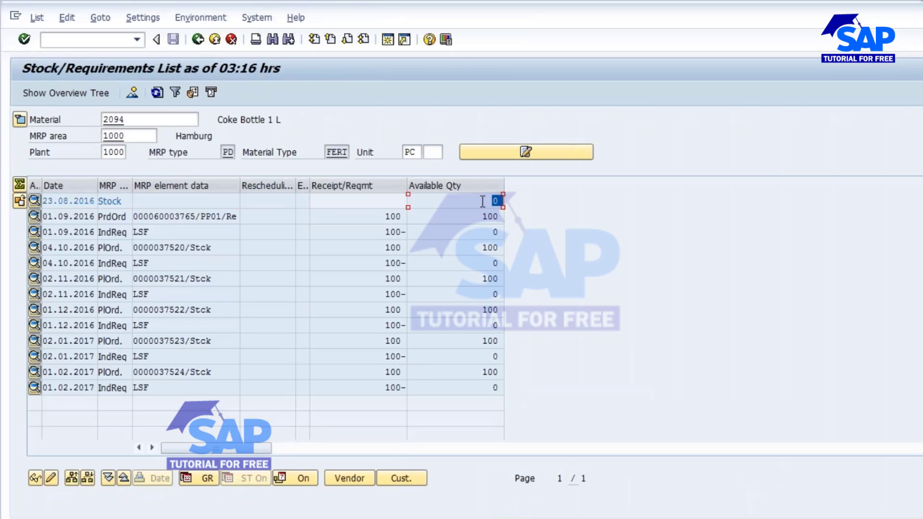
key(alt+Tab)
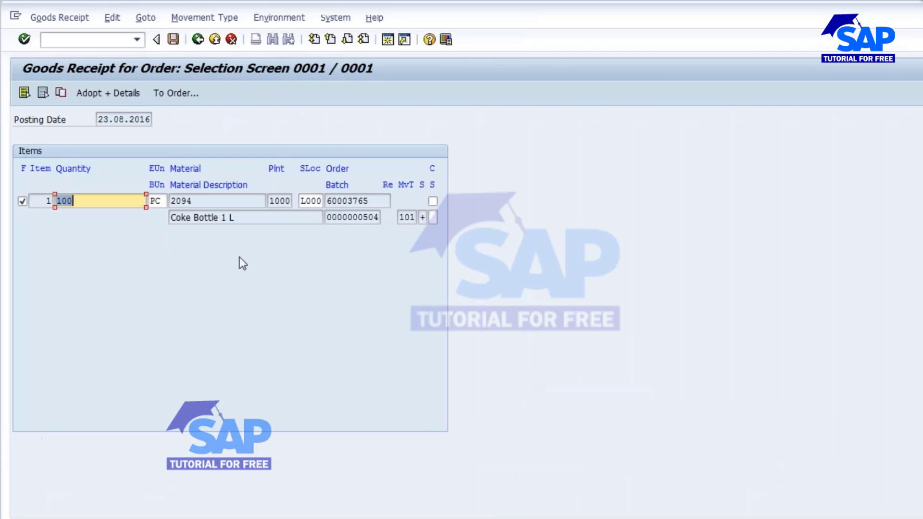
click(174, 39)
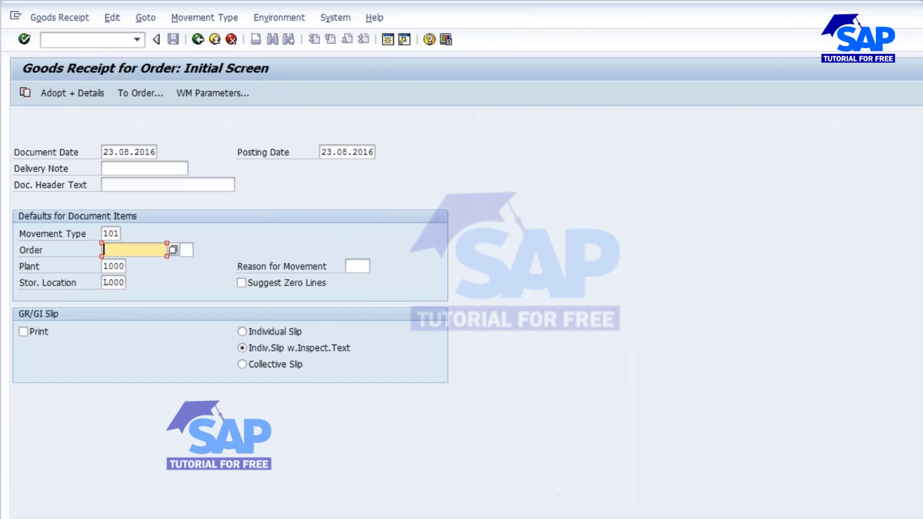
Look at the Planning Strategy - 10 slide in PowerPoint, return to SAP and refresh the stock/requirements list to check the available stock.
key(alt+Tab)
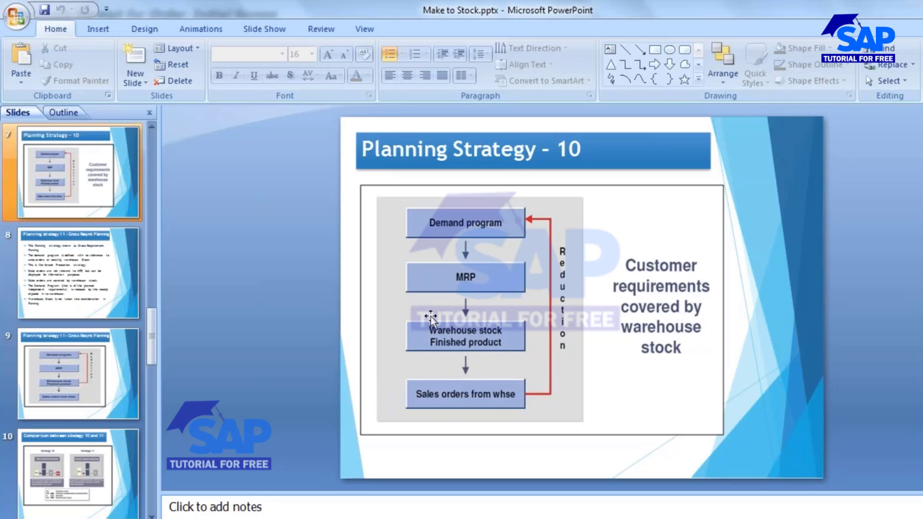
key(alt+Tab)
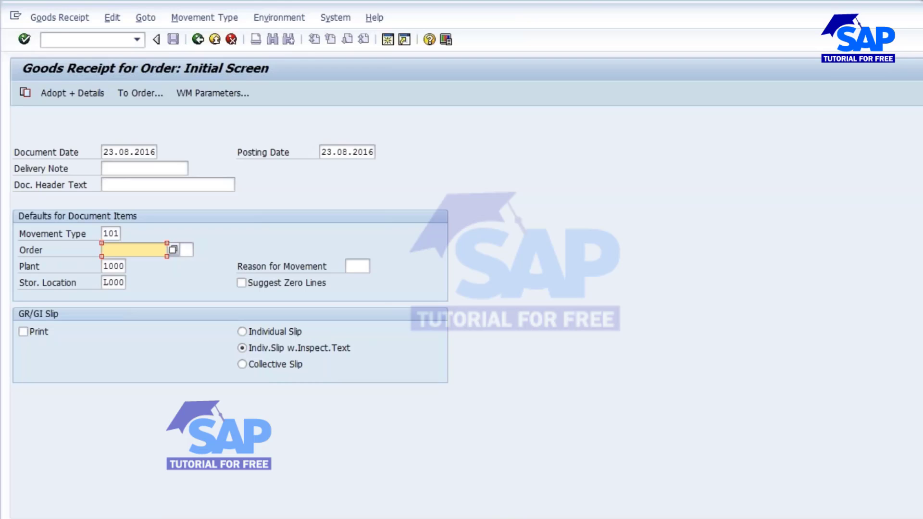
click(418, 518)
click(418, 476)
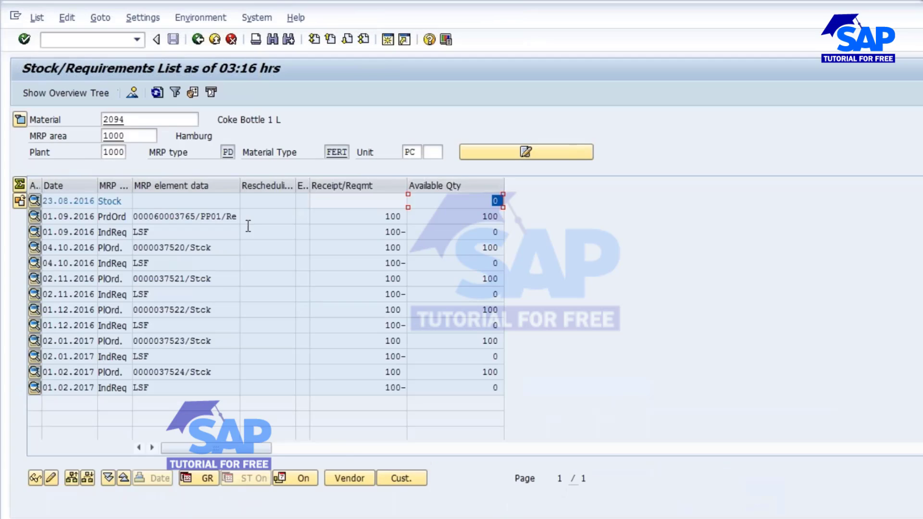
click(157, 92)
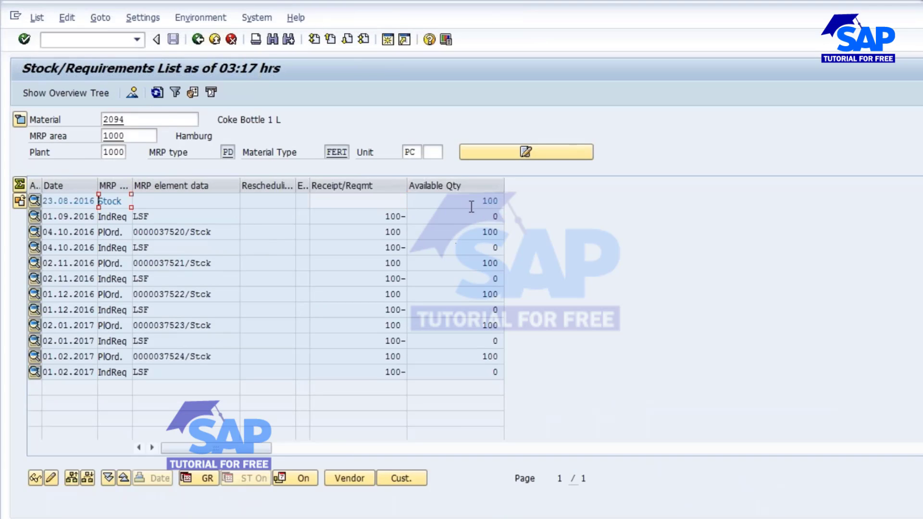
double_click(486, 201)
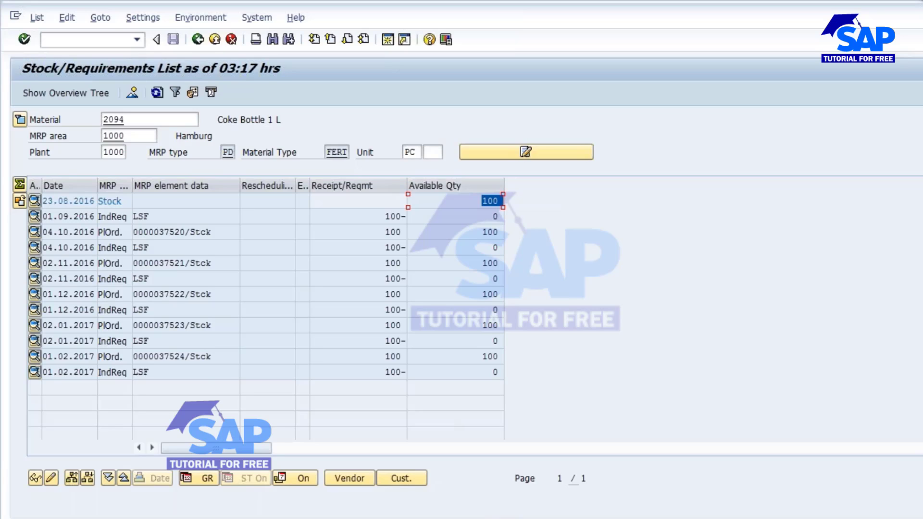
Start a sales order in VA01 with order type OR, sales organization 1000, distribution channel 10 and division 00.
click(720, 457)
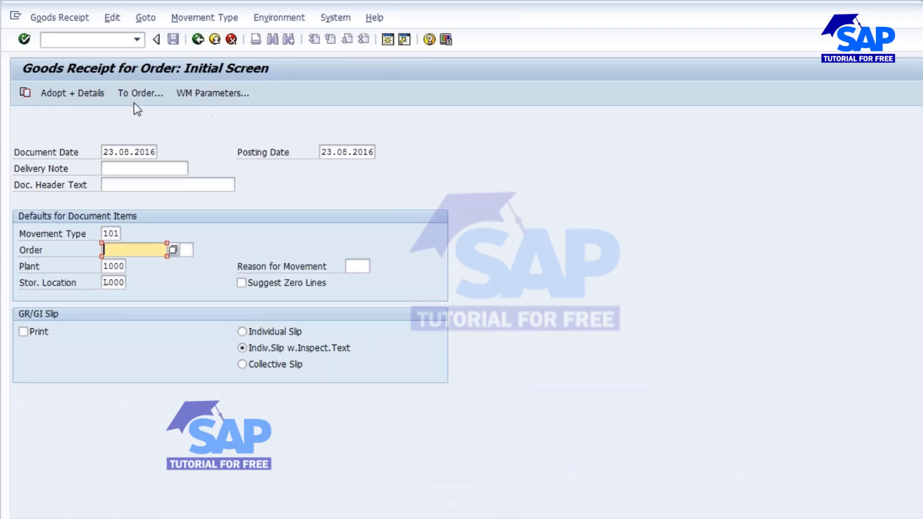
click(88, 44)
text(/nva01)
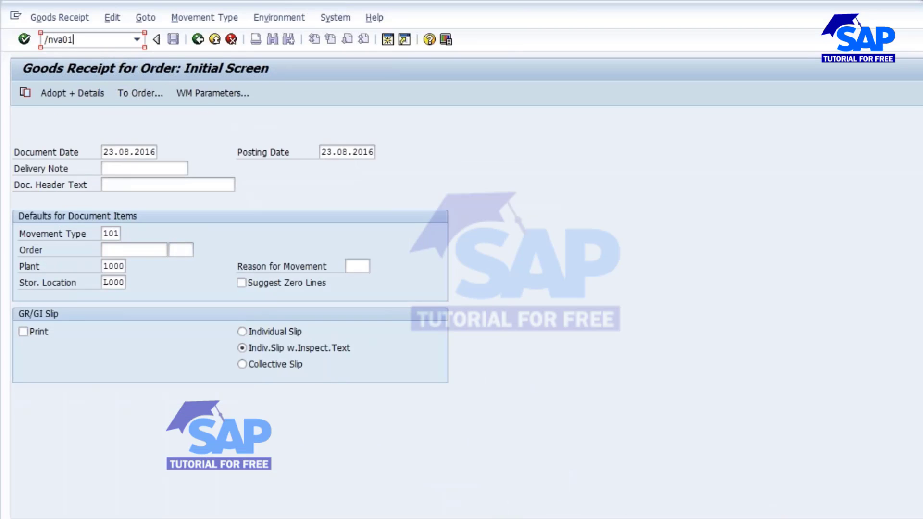
key(Return)
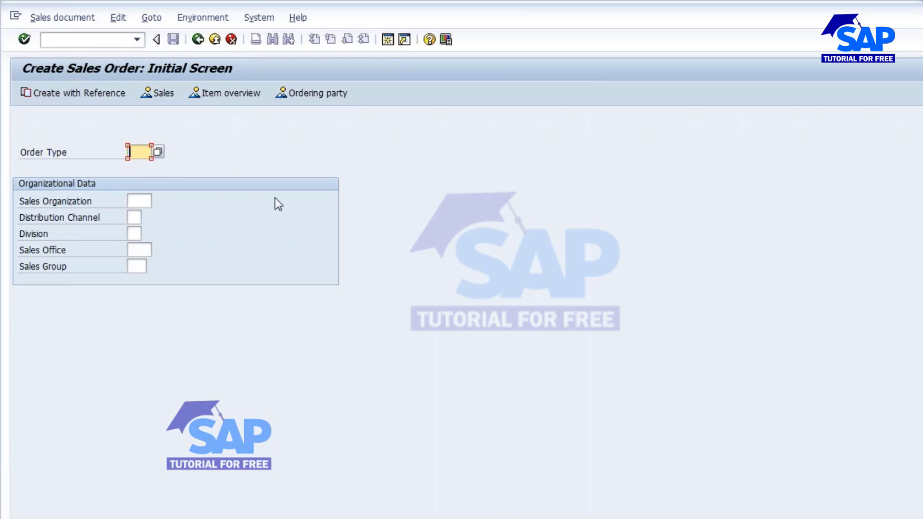
key(space)
click(139, 166)
click(144, 199)
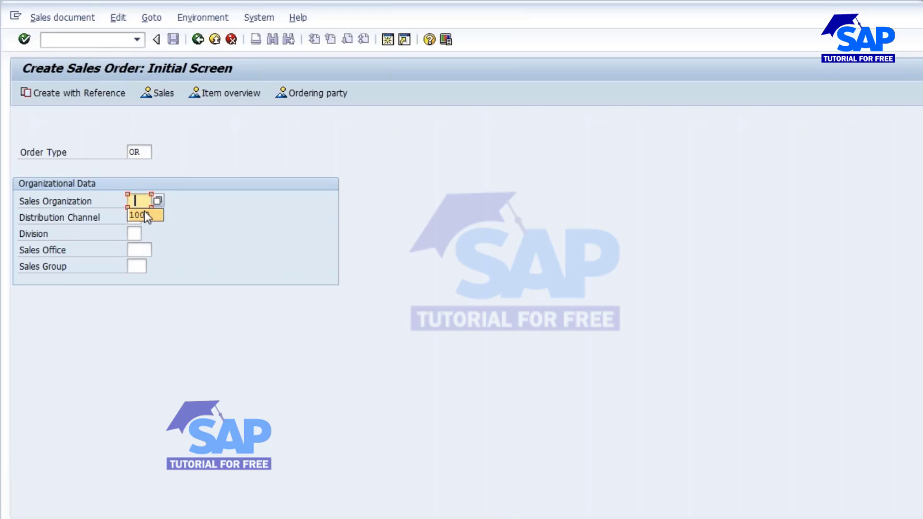
click(138, 218)
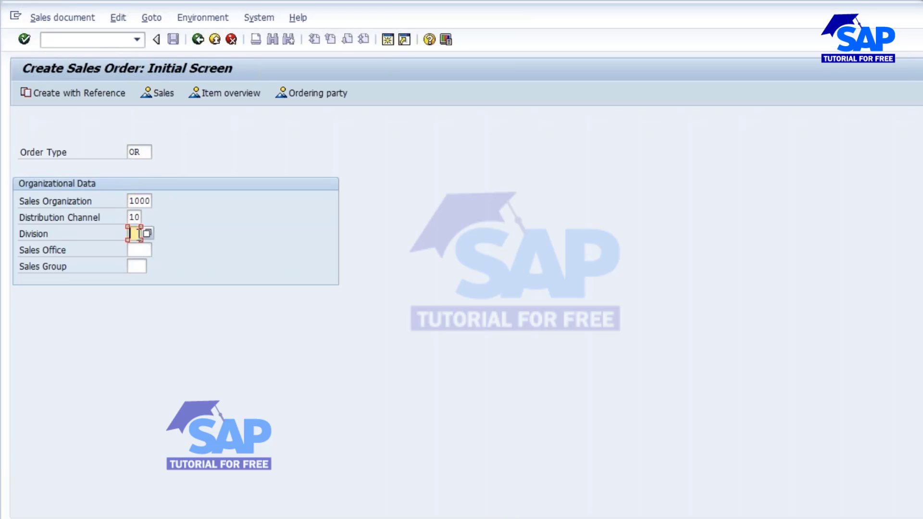
click(136, 234)
key(Return)
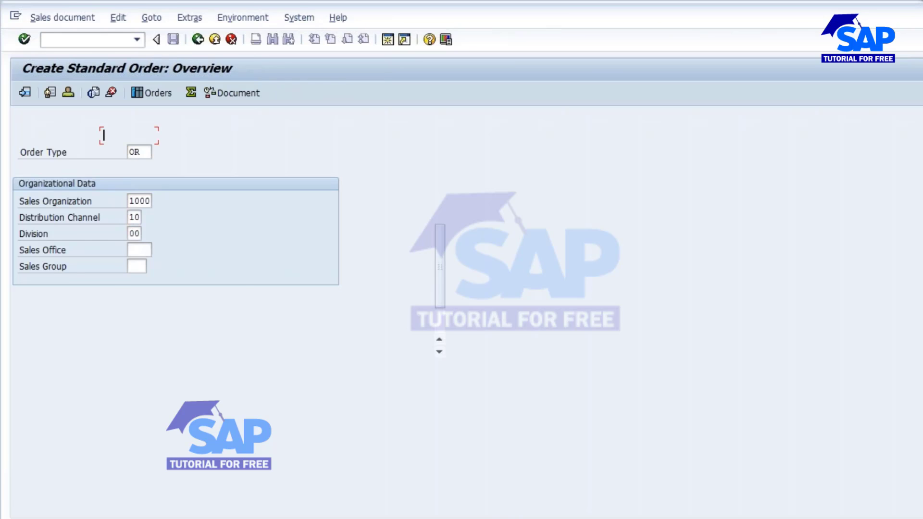
Enter the same customer number as the sales order's sold-to party and ship-to party.
text(T-L63B01)
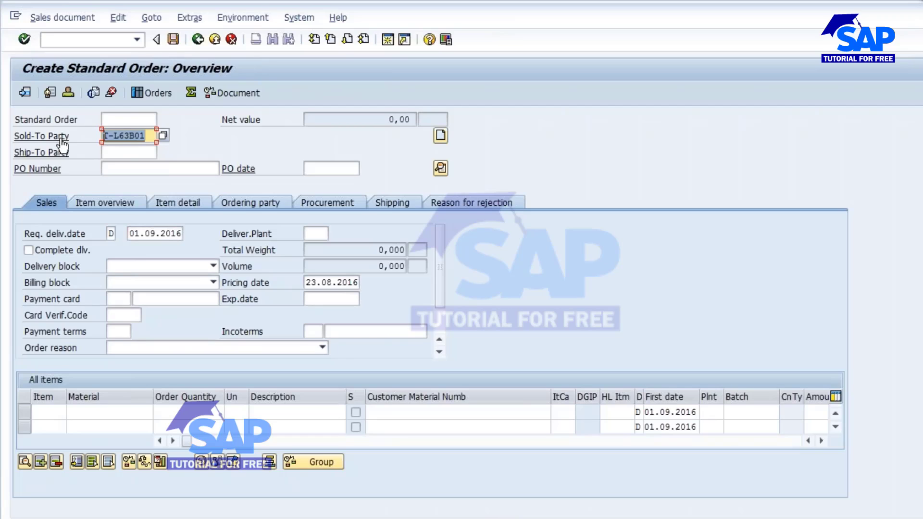
click(123, 153)
text(T-L63B01)
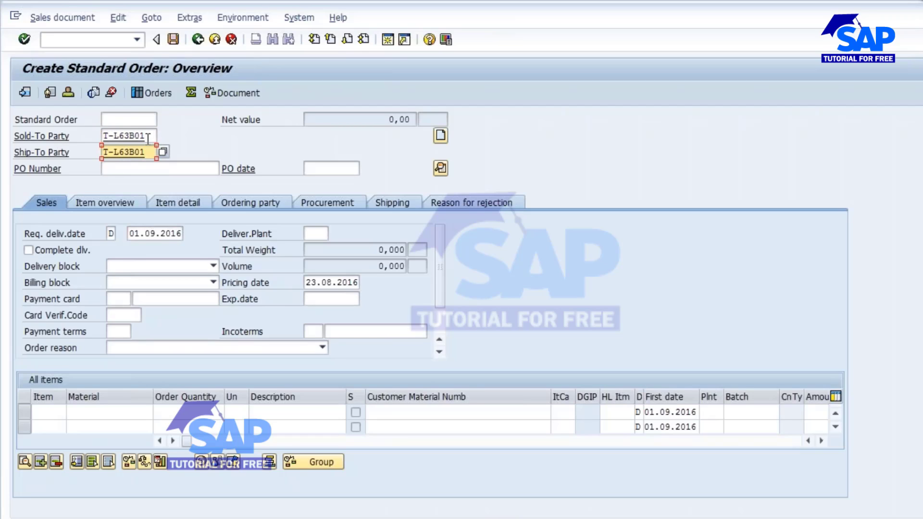
drag(145, 138, 73, 153)
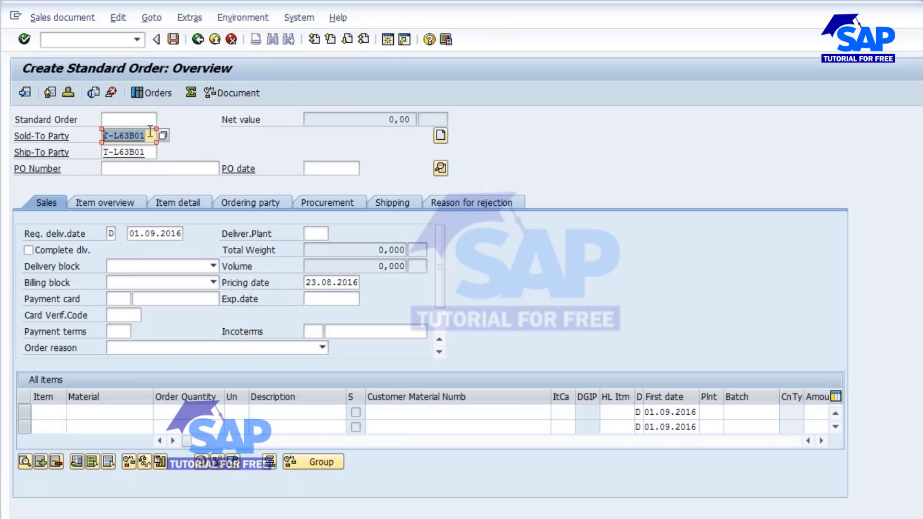
Add material 2094 with an order quantity of 50 as the first sales order item, checking the material number in the stock/requirements list.
click(114, 413)
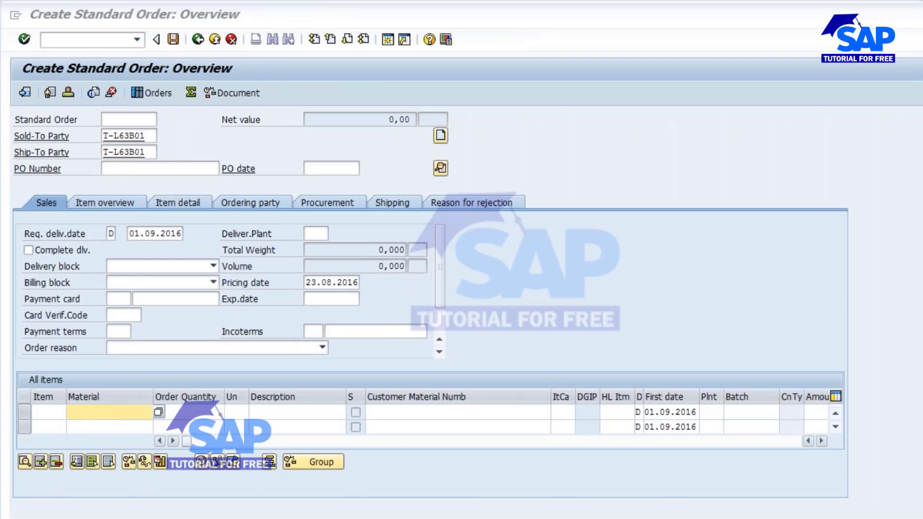
click(405, 483)
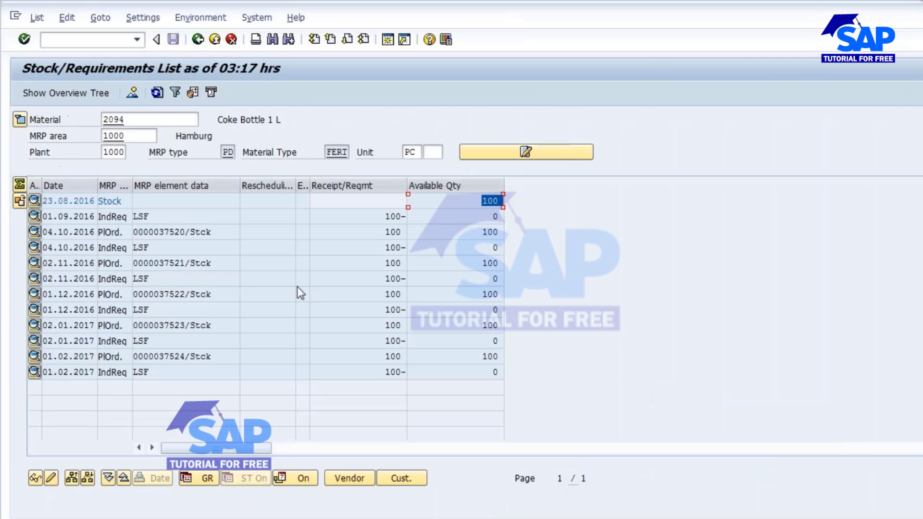
key(alt+Tab)
text(2094)
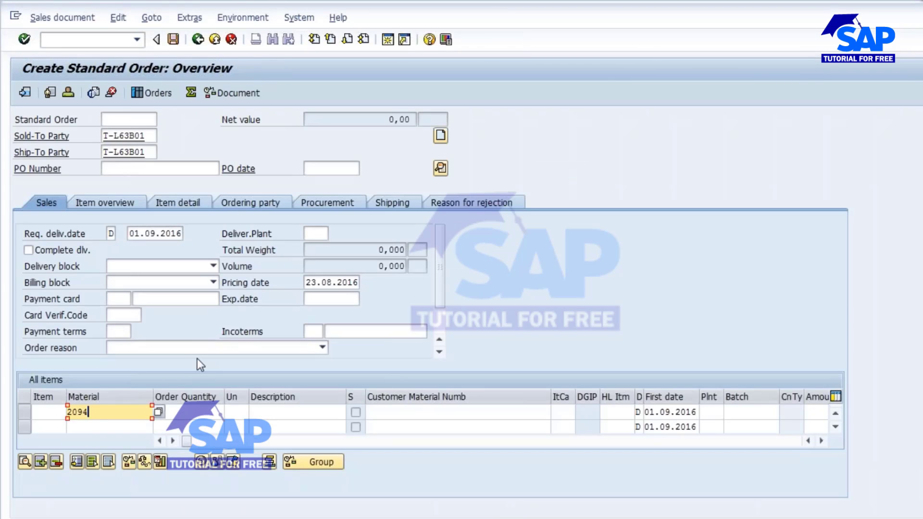
key(Tab)
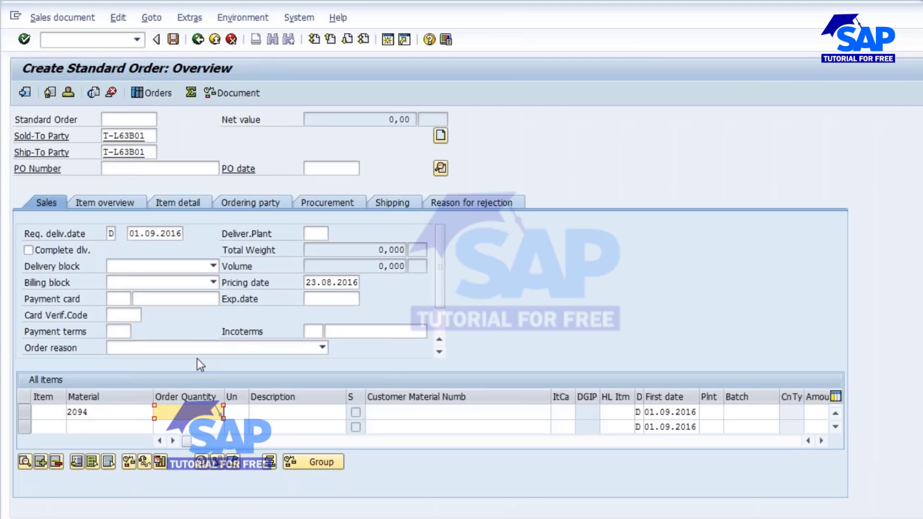
text(1)
key(BackSpace)
text(50)
Try to validate the sales order with delivering plant 1000, and abandon the order without saving.
click(314, 234)
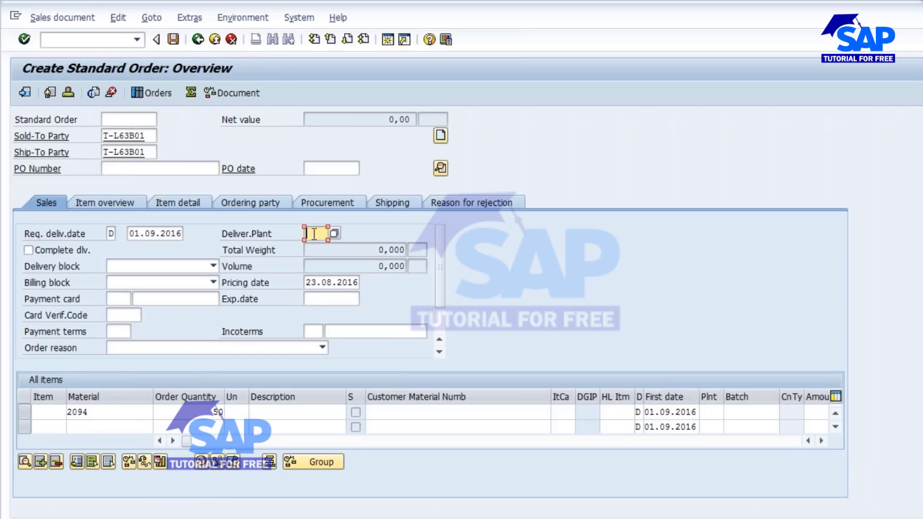
text(1000)
key(Return)
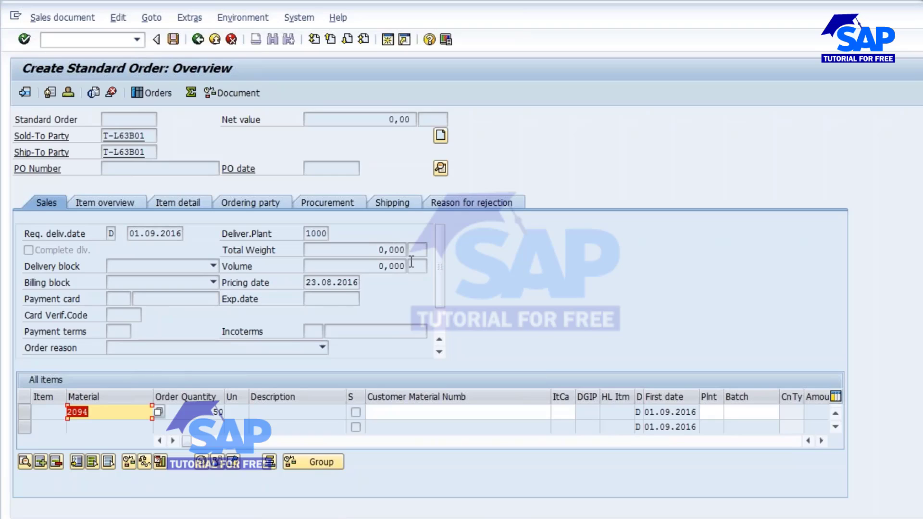
click(84, 45)
text(/n)
key(Return)
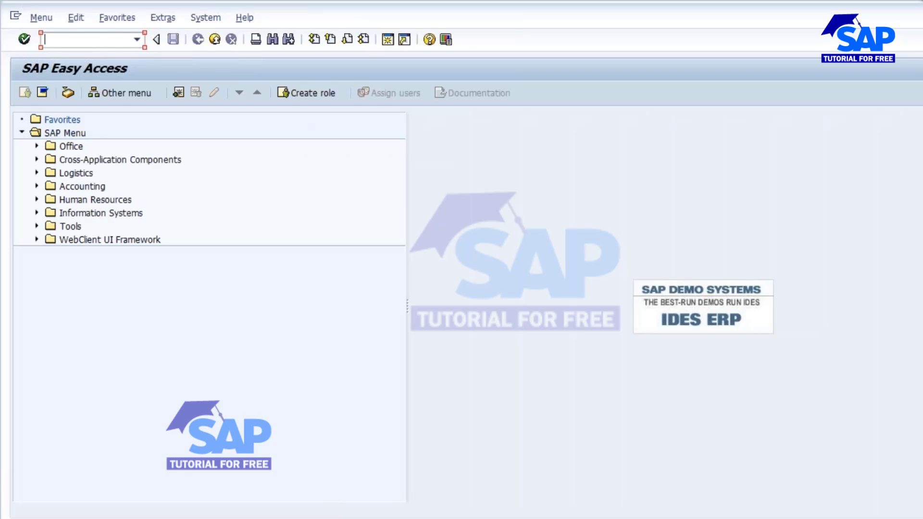
click(418, 518)
click(698, 474)
text(mm02)
key(Return)
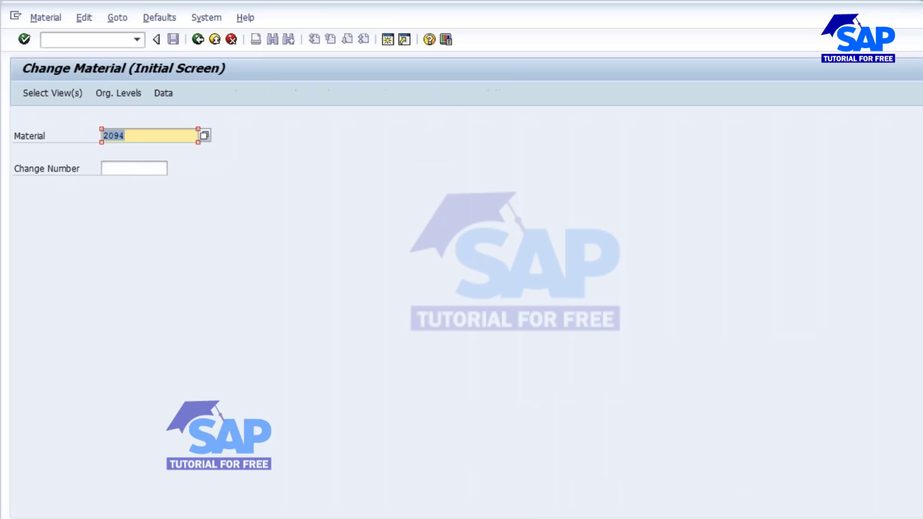
click(199, 41)
Open the Create Material transaction MM01.
text(mm)
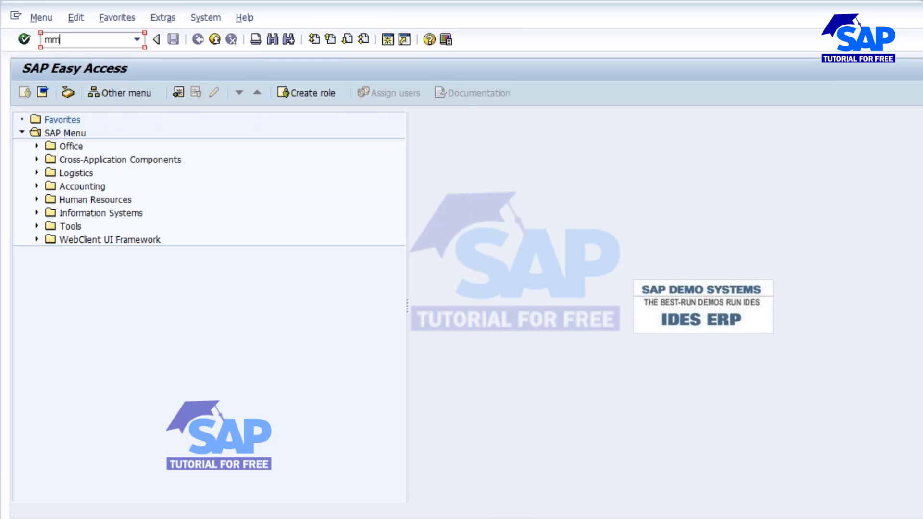
text(01)
key(Return)
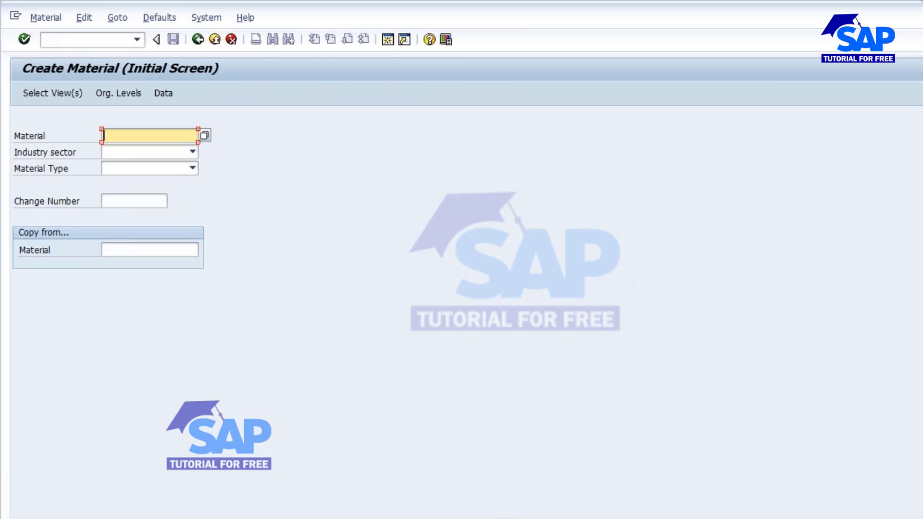
Start extending beverage finished product 2094 with the Sales Org. Data 1 and 2, General/Plant Data, and Sales and Distribution Text views.
text(2094)
key(Return)
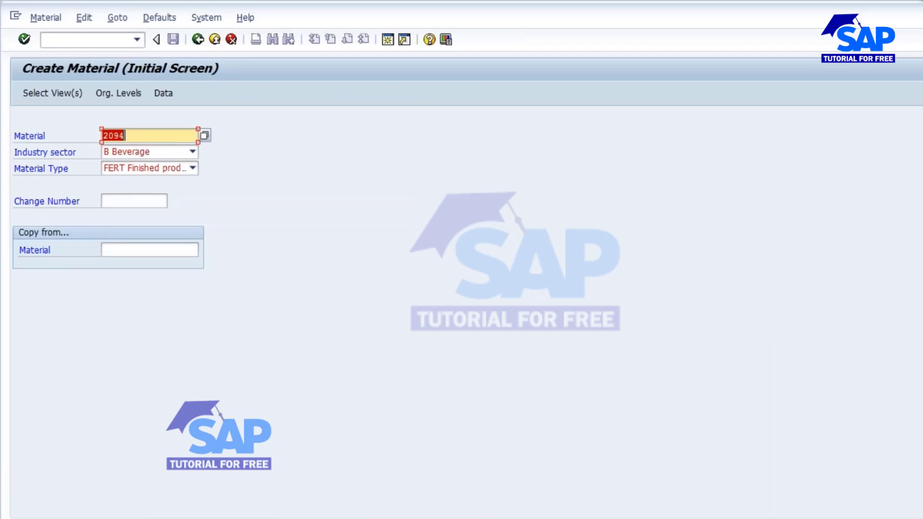
key(Return)
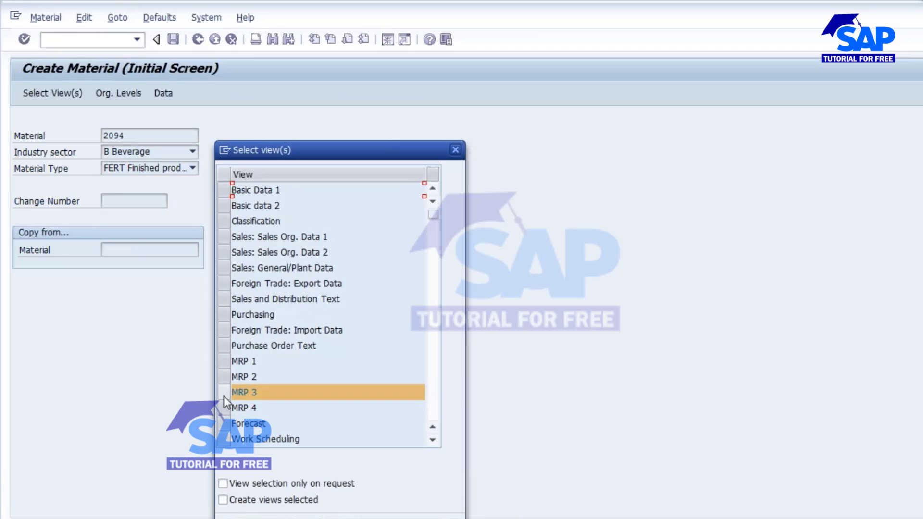
drag(226, 242, 228, 260)
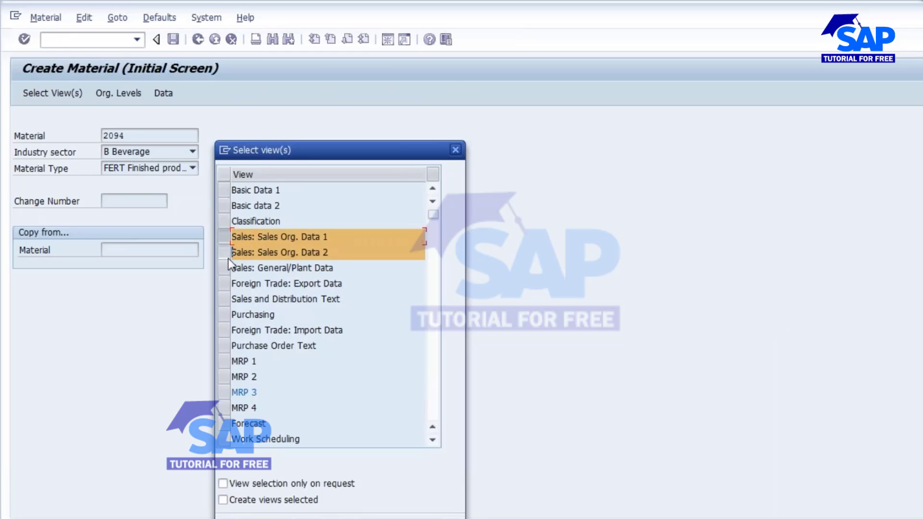
click(224, 299)
click(222, 268)
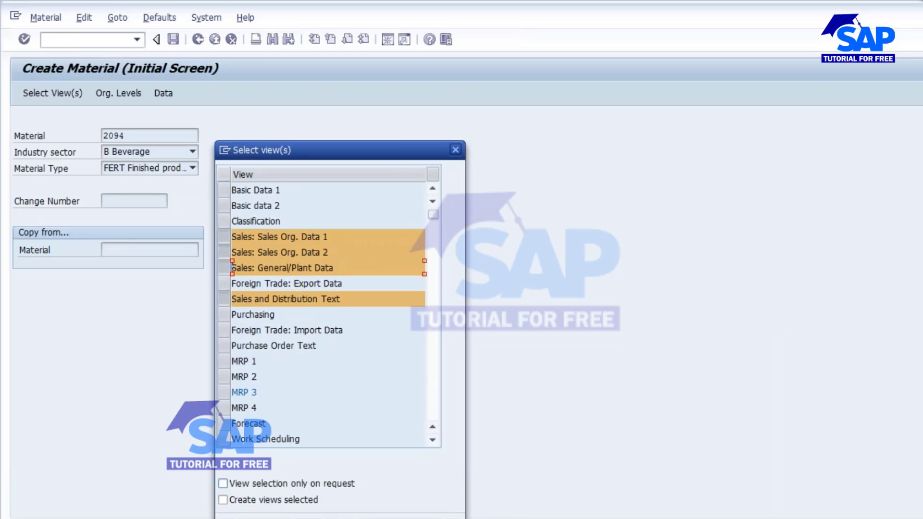
key(Return)
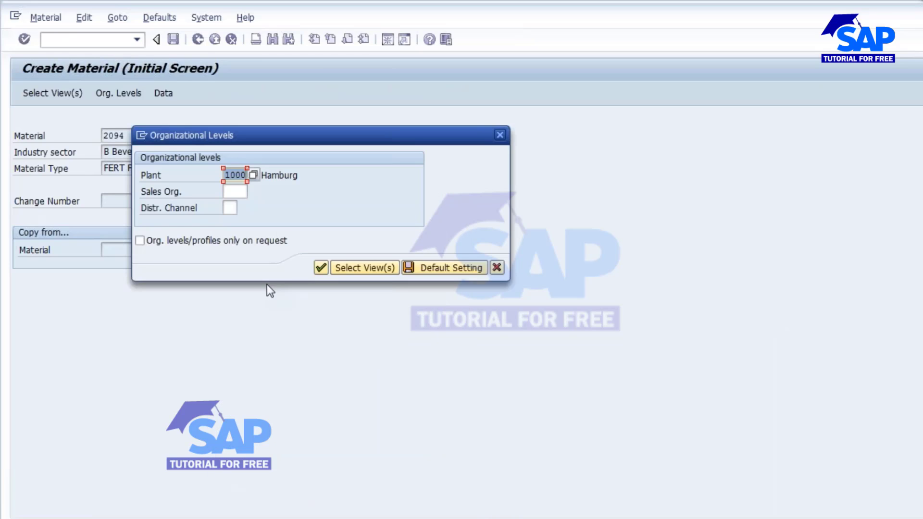
Set the organizational levels to sales organization 1000 and distribution channel 10, keeping plant 1000.
click(237, 192)
text(1000)
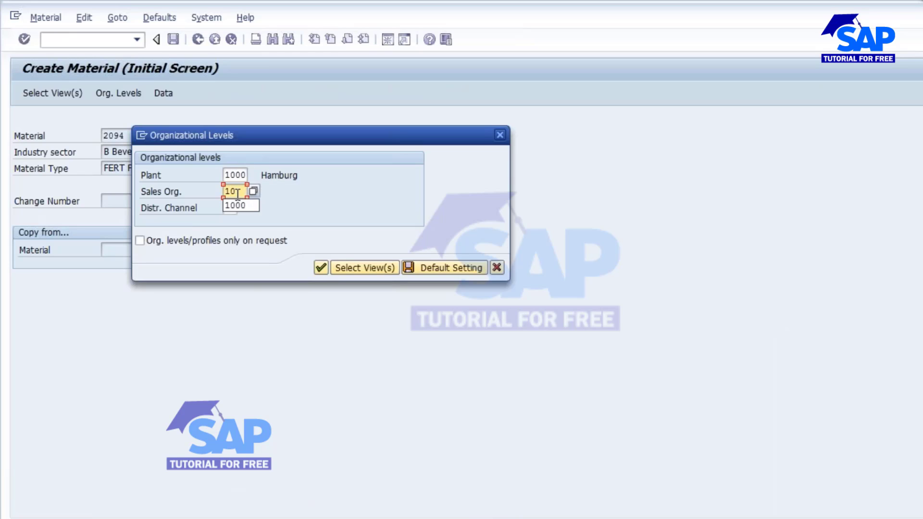
key(Tab)
text(10)
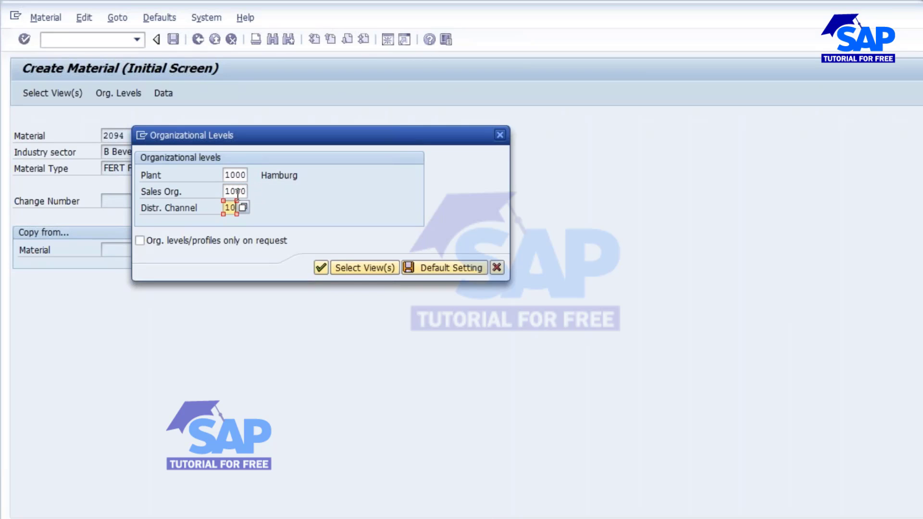
click(317, 268)
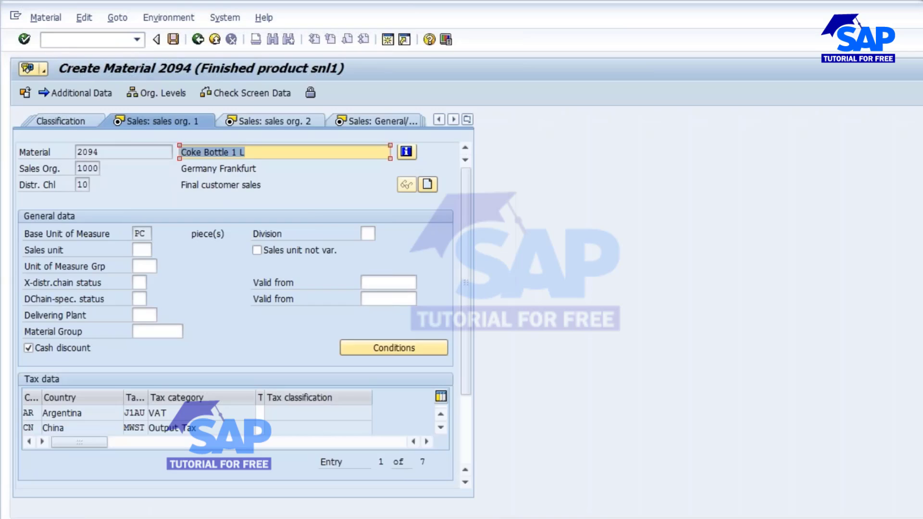
Set the tax classification to 1 for all seven countries, from Argentina to the United States.
text(1)
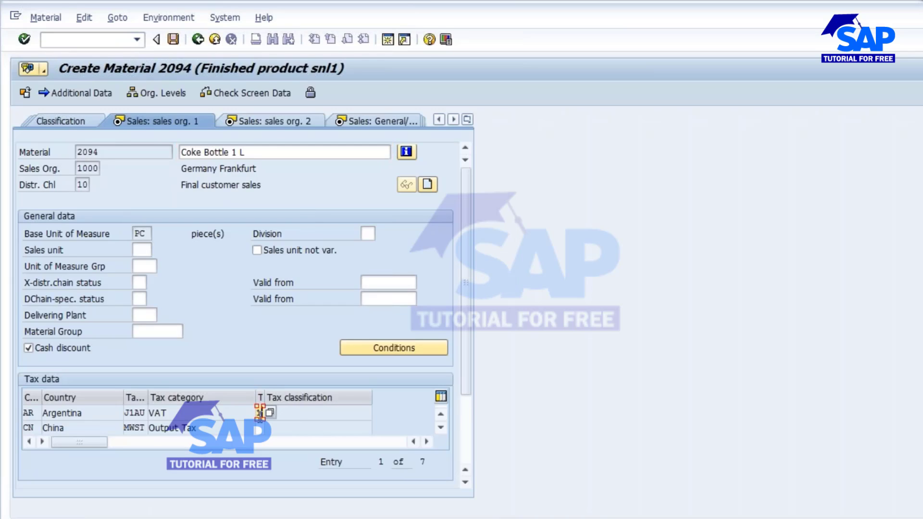
click(260, 427)
text(1)
key(Return)
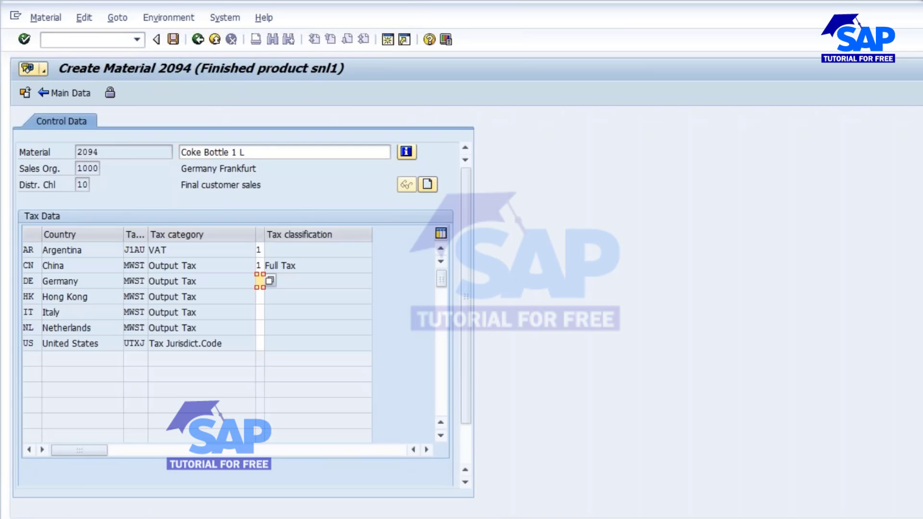
text(11111)
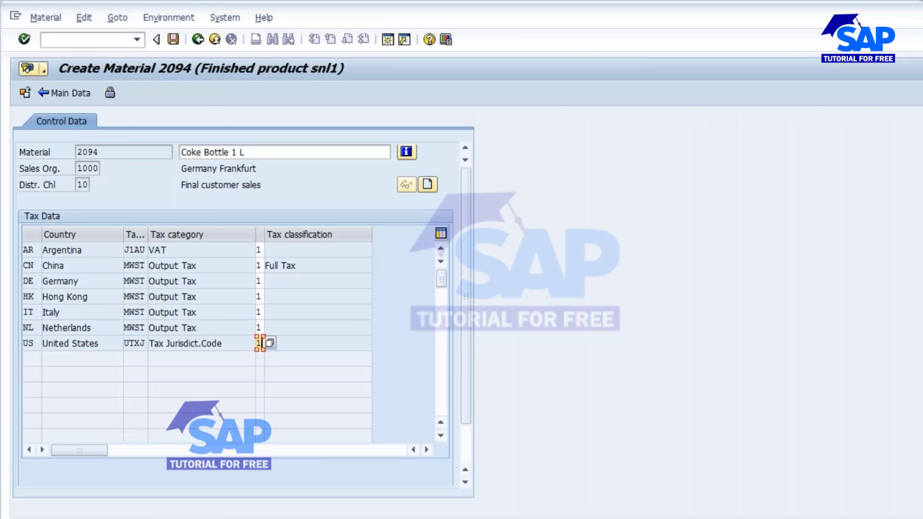
key(Return)
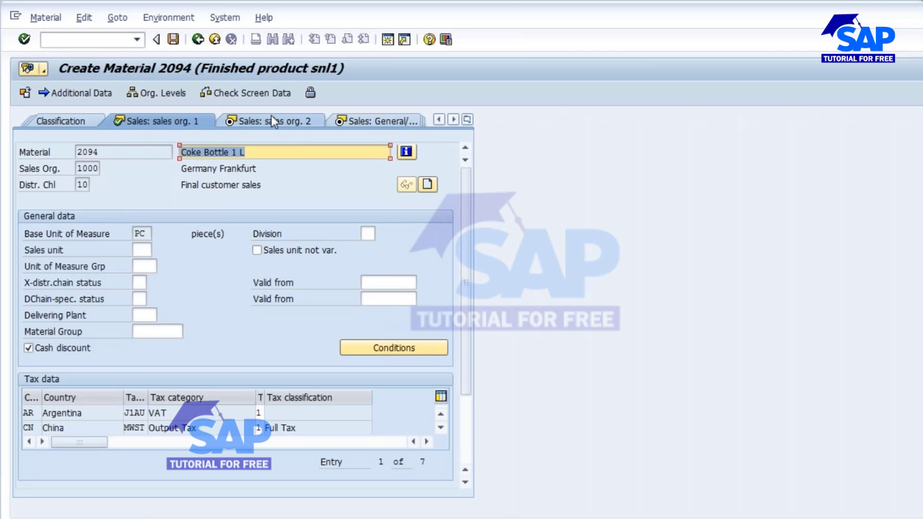
Accept the second sales organization view's defaults and set the transportation group and loading group to 0001 in the general plant sales data.
key(Return)
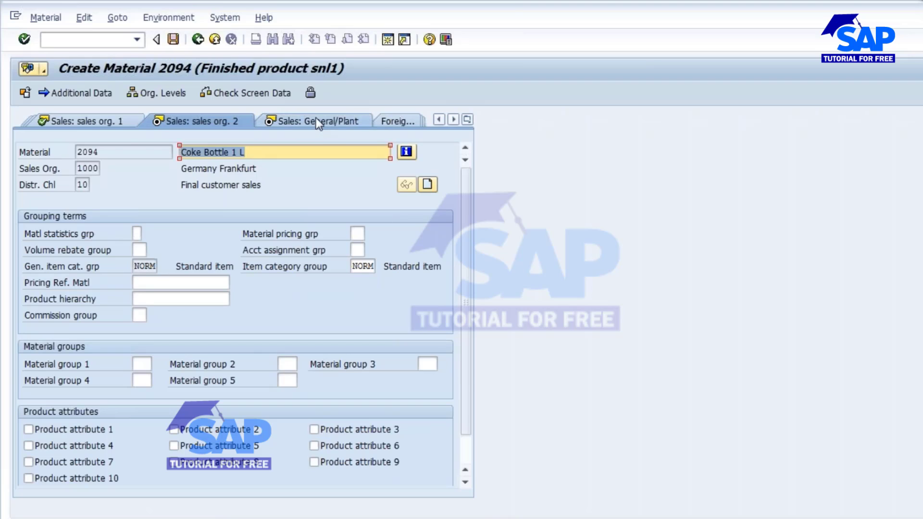
key(Return)
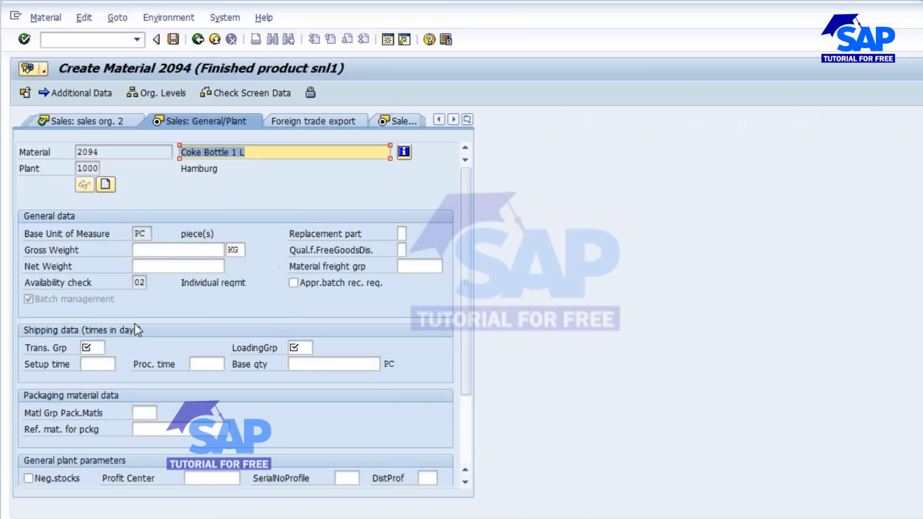
click(91, 347)
key(Tab)
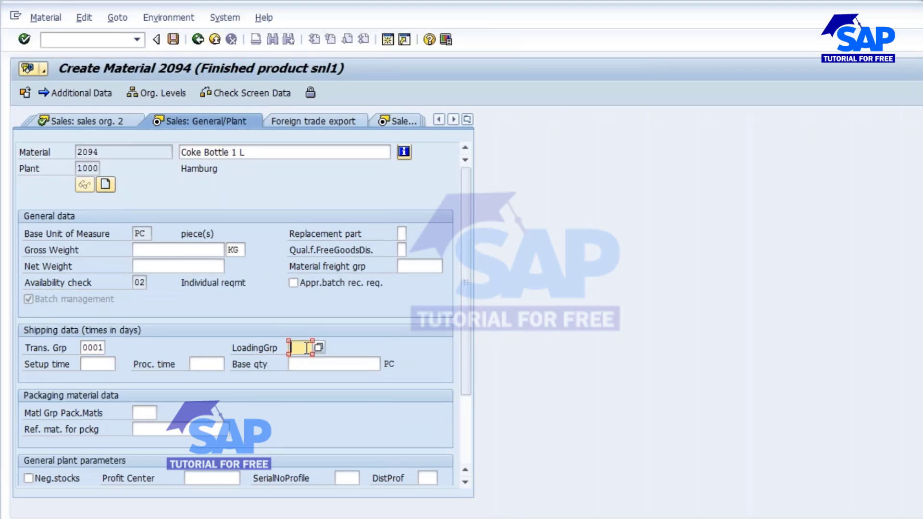
text(0001)
key(Return)
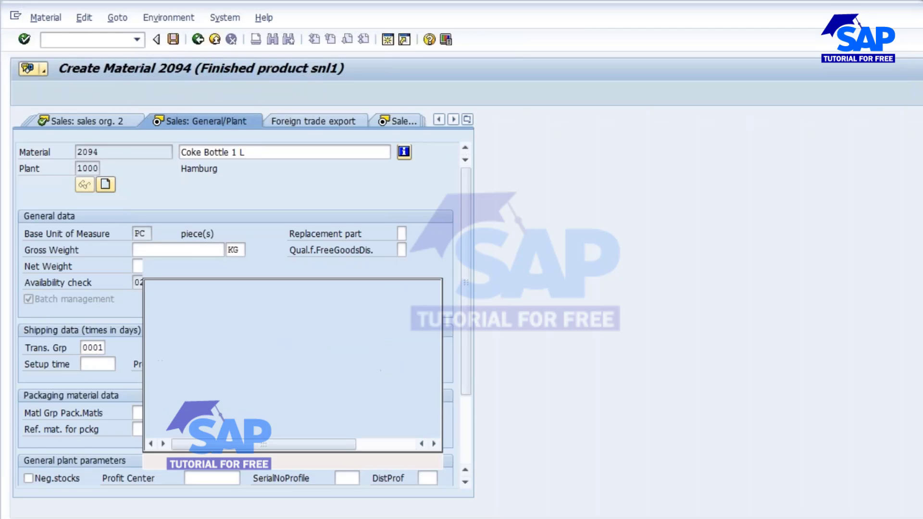
Enter "test" as the material's English sales text.
text(test)
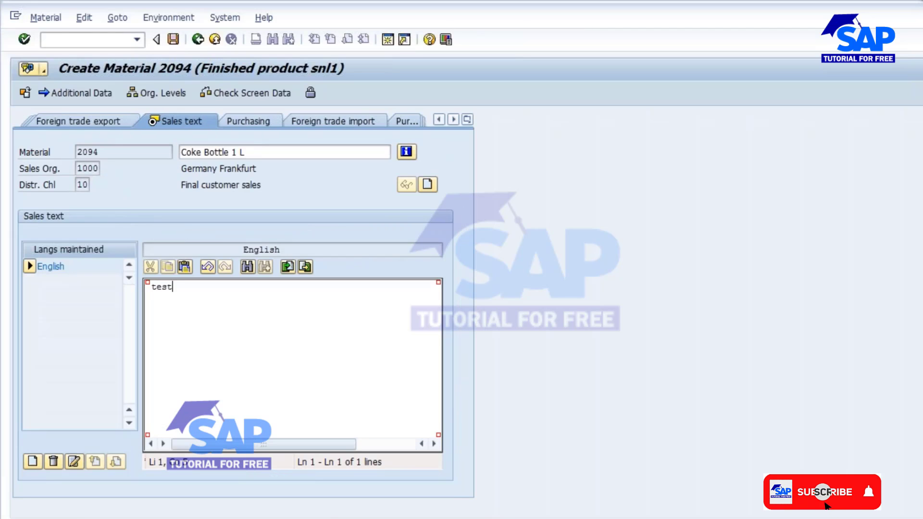
key(Return)
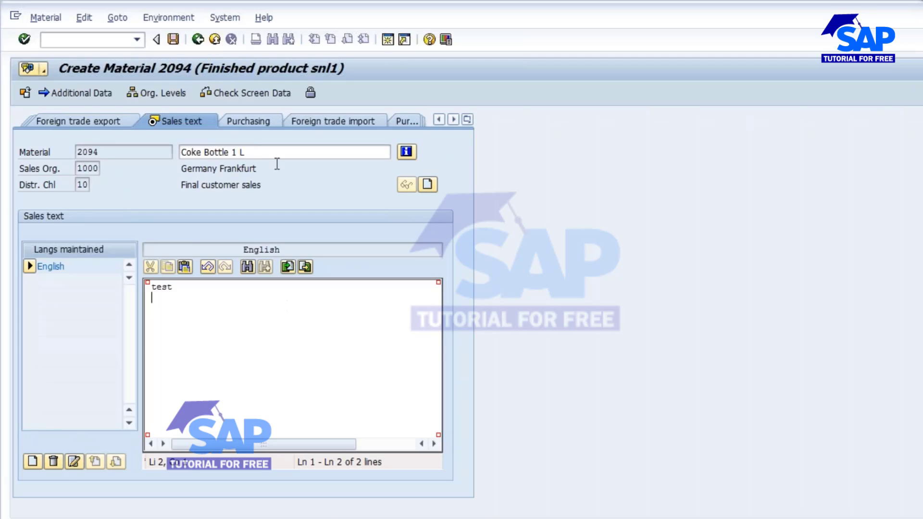
click(467, 120)
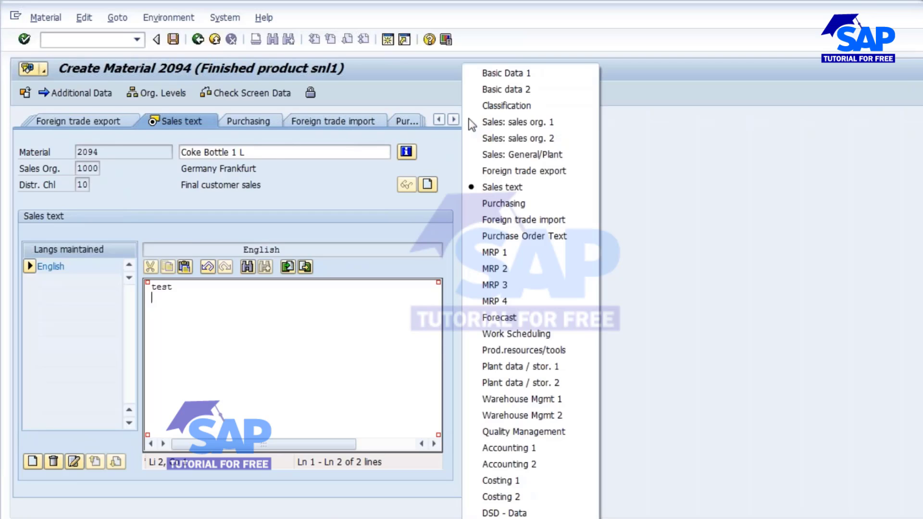
click(380, 215)
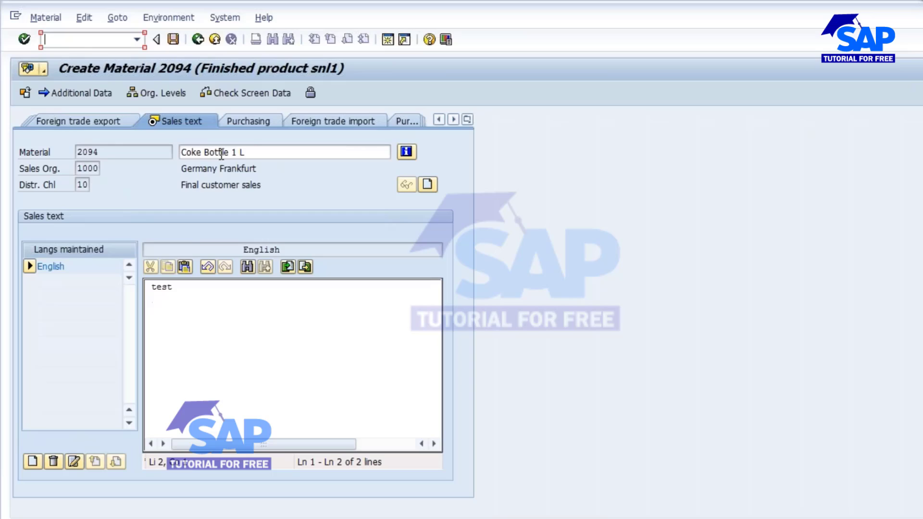
Add a DE material description "test" in the additional data, return to the main data, and save the material.
click(74, 92)
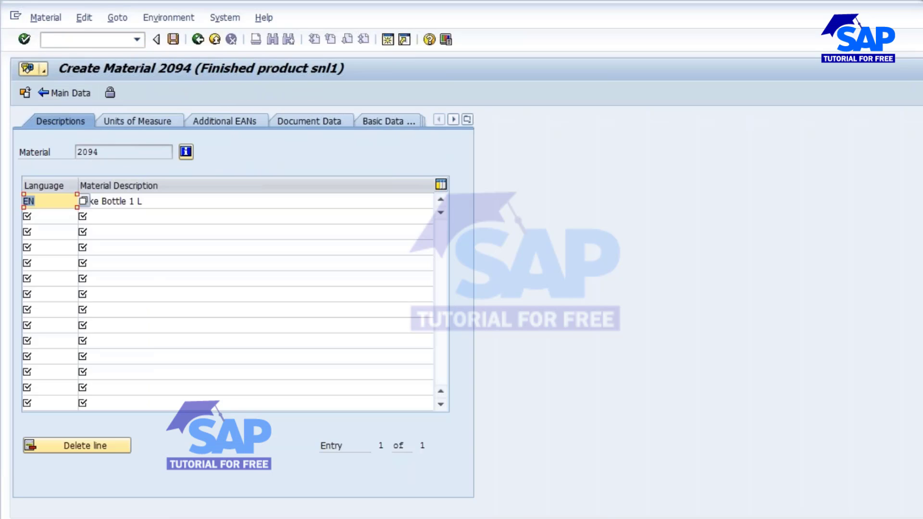
click(55, 218)
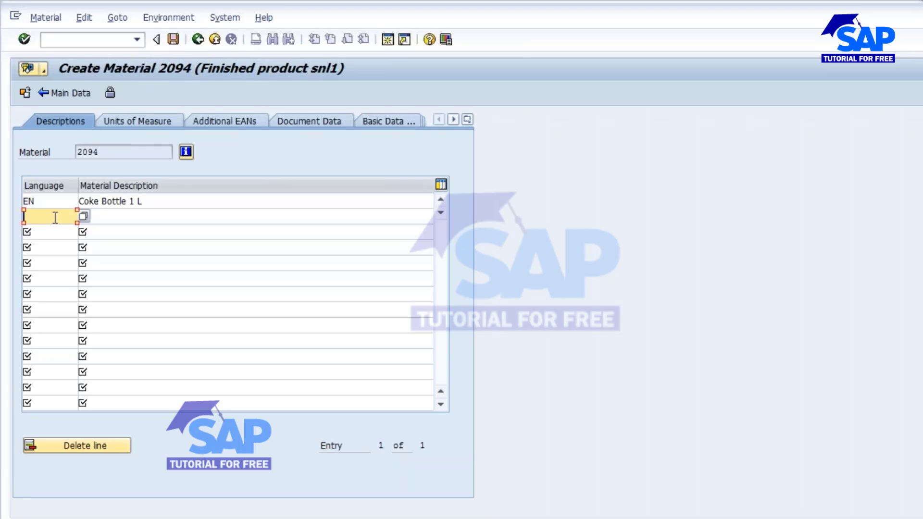
text(DE)
click(112, 213)
text(test)
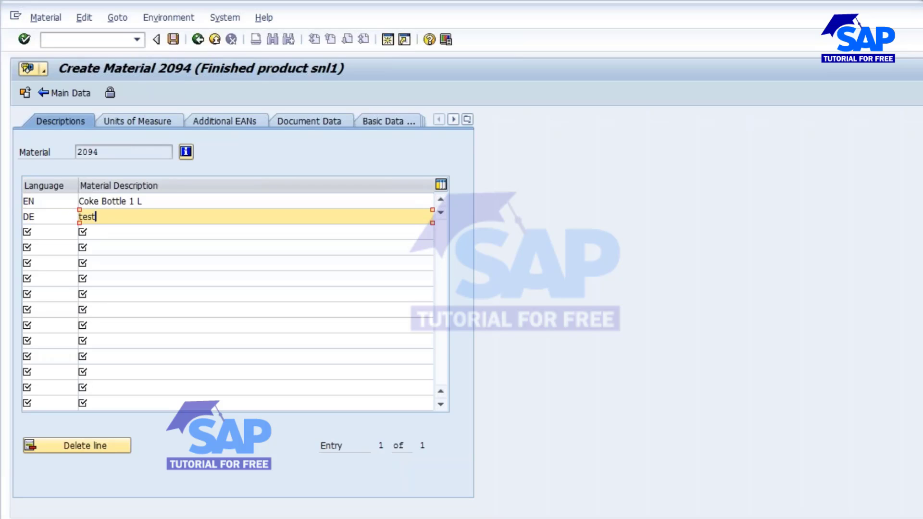
key(Return)
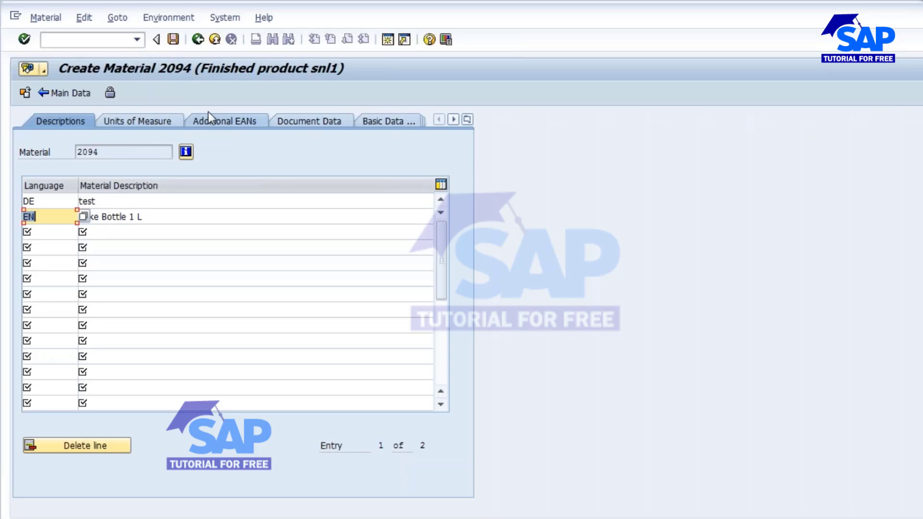
click(198, 39)
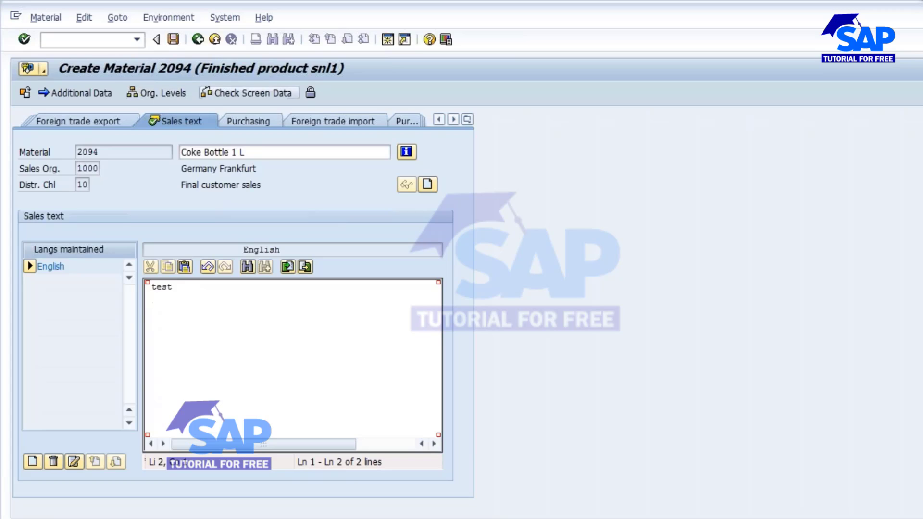
click(173, 38)
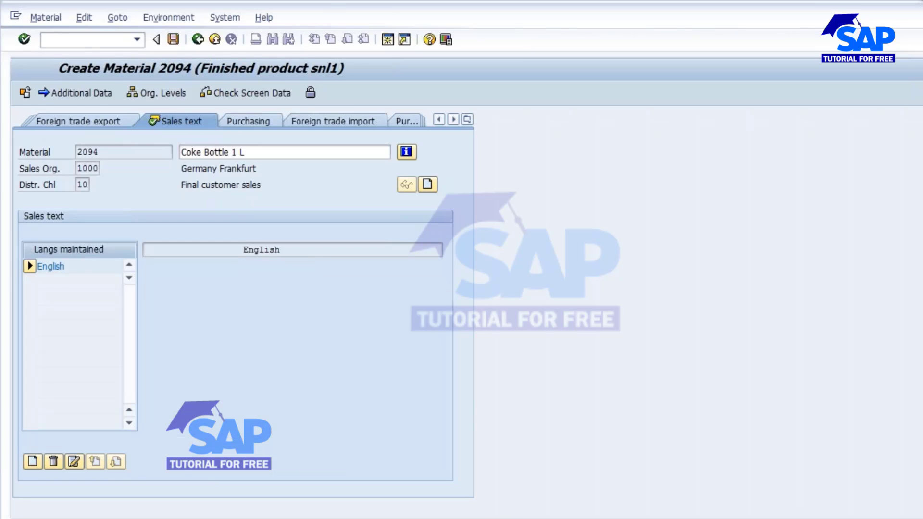
Open material 2094 for immediate change in the Basic Data 1 view.
click(45, 18)
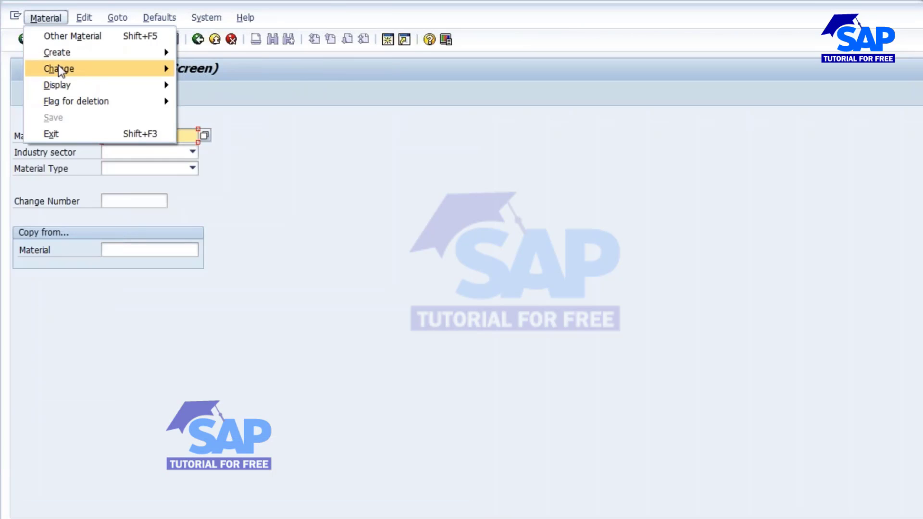
mouse_move(108, 68)
click(199, 68)
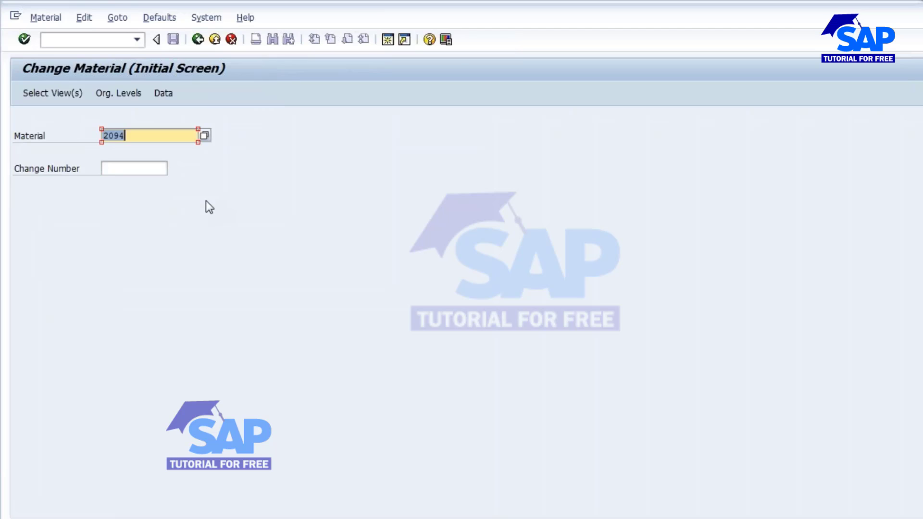
key(Return)
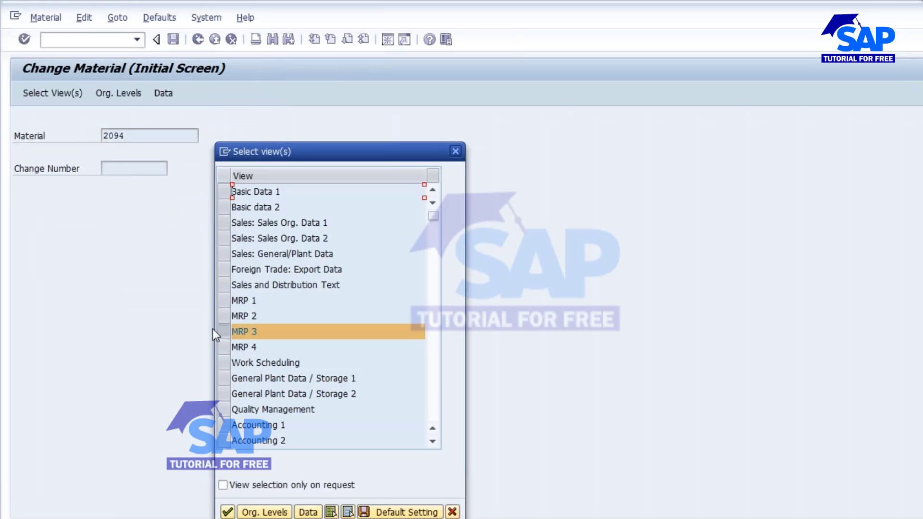
click(227, 192)
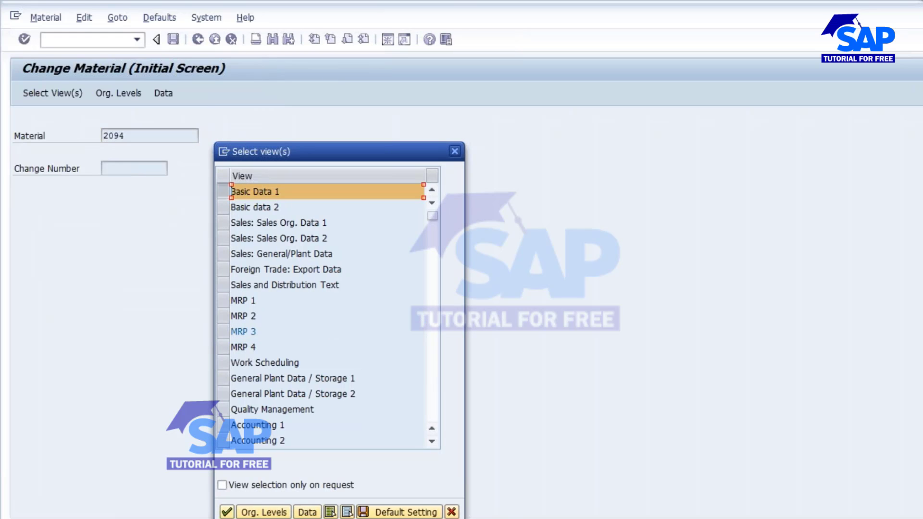
click(227, 512)
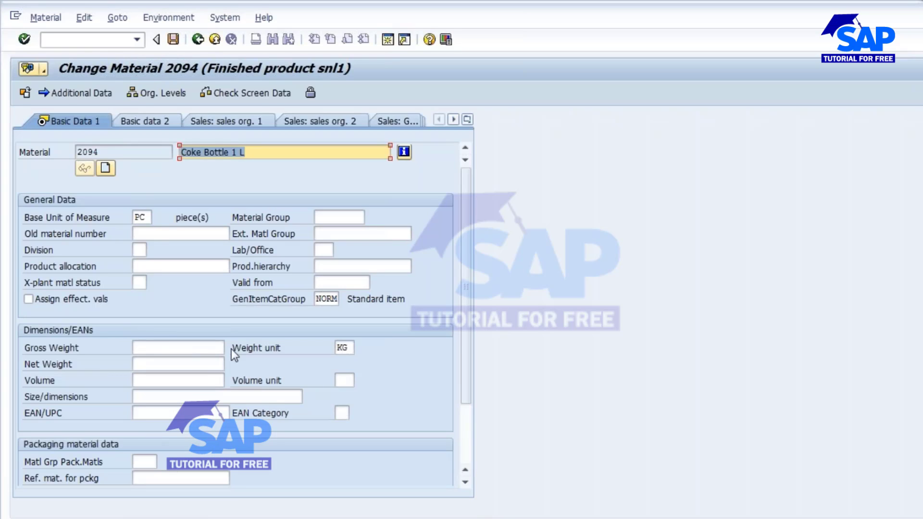
Set the material's gross weight and net weight to 1 KG and save the change.
click(219, 348)
click(217, 363)
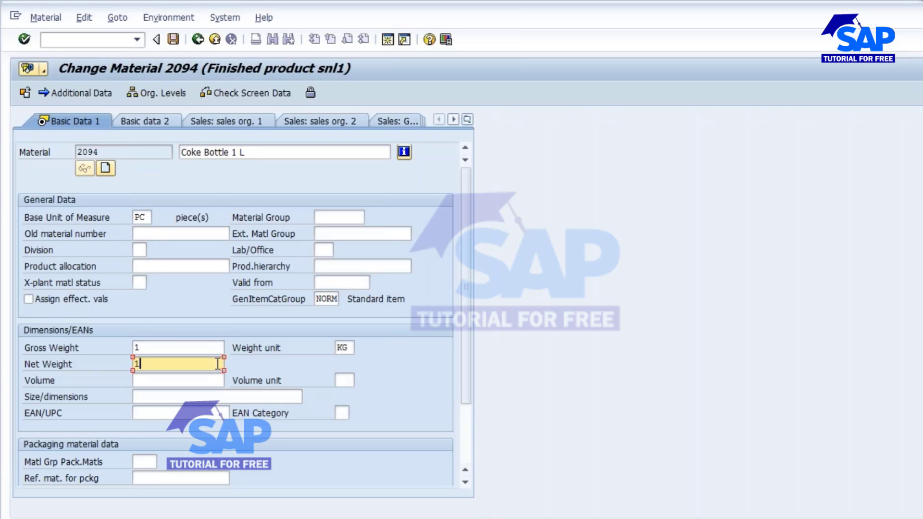
text(1)
click(198, 124)
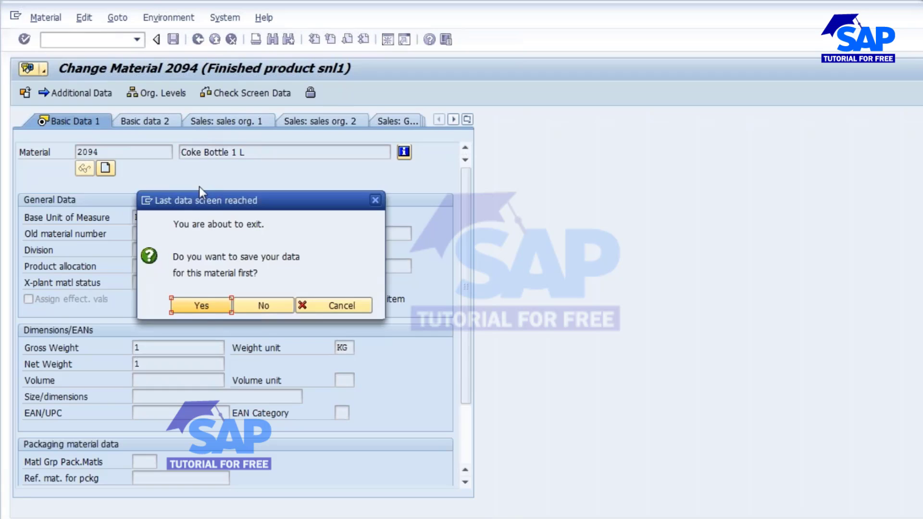
click(207, 309)
Open the Create Sales Order transaction VA01.
click(77, 40)
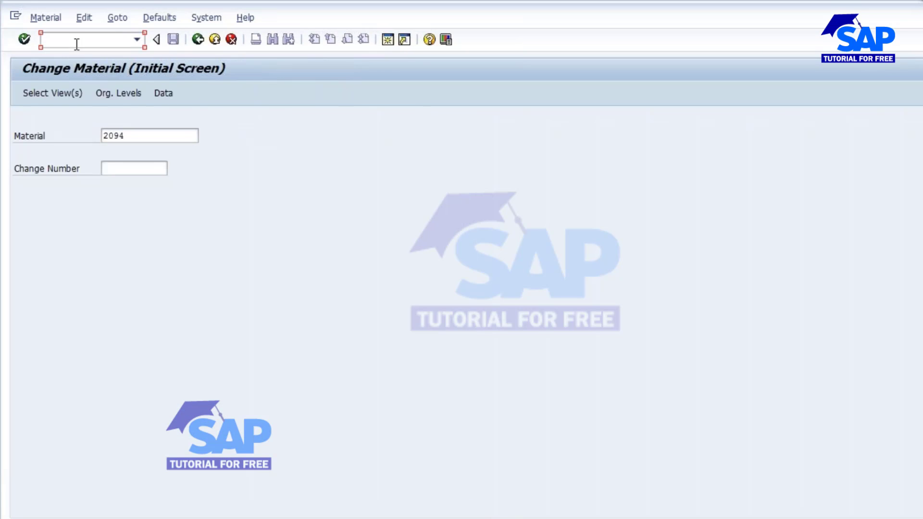
text(/nva01)
key(Return)
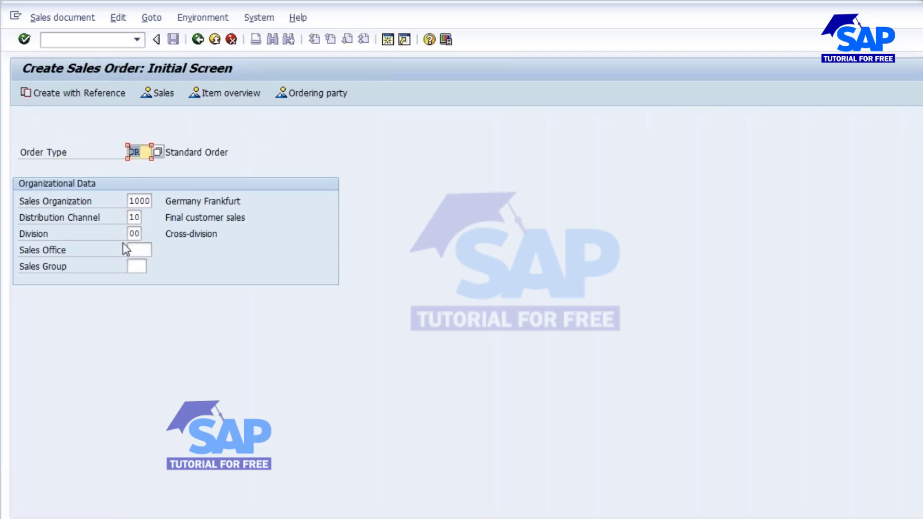
Proceed to the standard order overview with the preset organizational data and enter the customer number as both sold-to party and ship-to party.
key(Return)
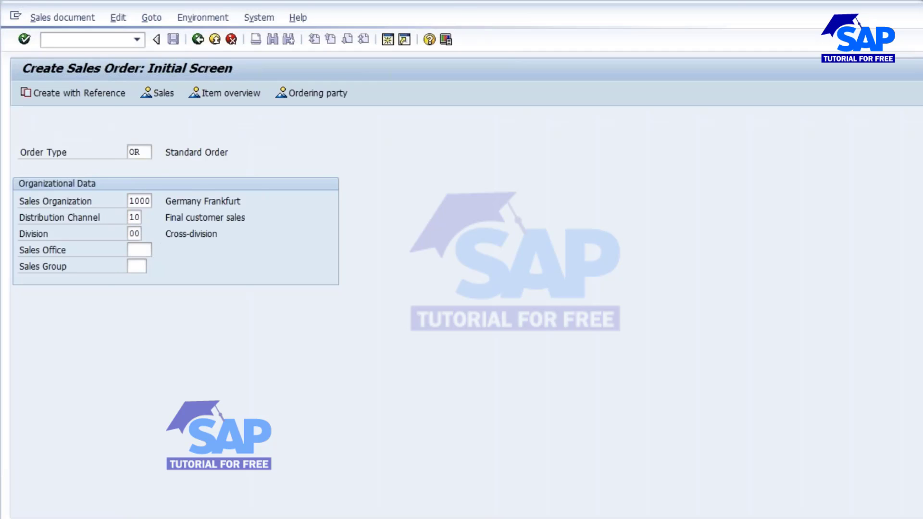
key(space)
click(125, 151)
click(126, 153)
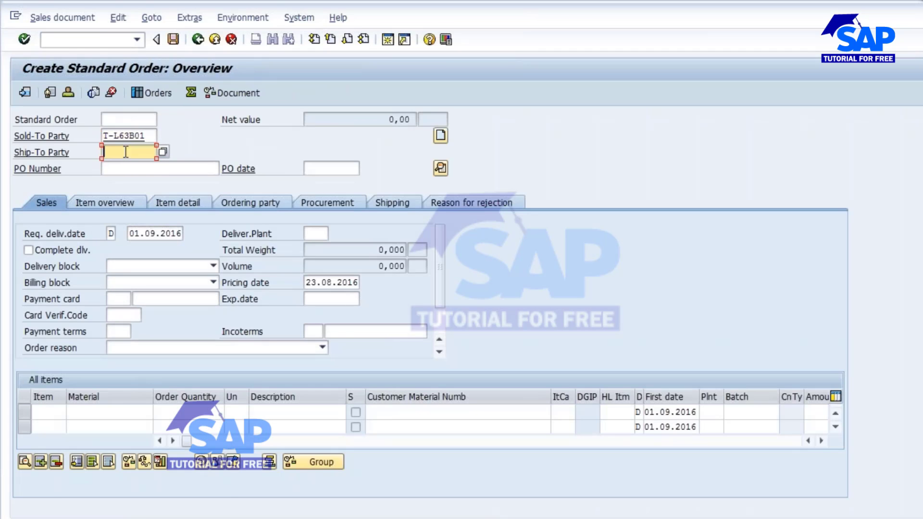
key(space)
click(124, 166)
Add an order item for material 2094 with an order quantity of 50.
click(95, 417)
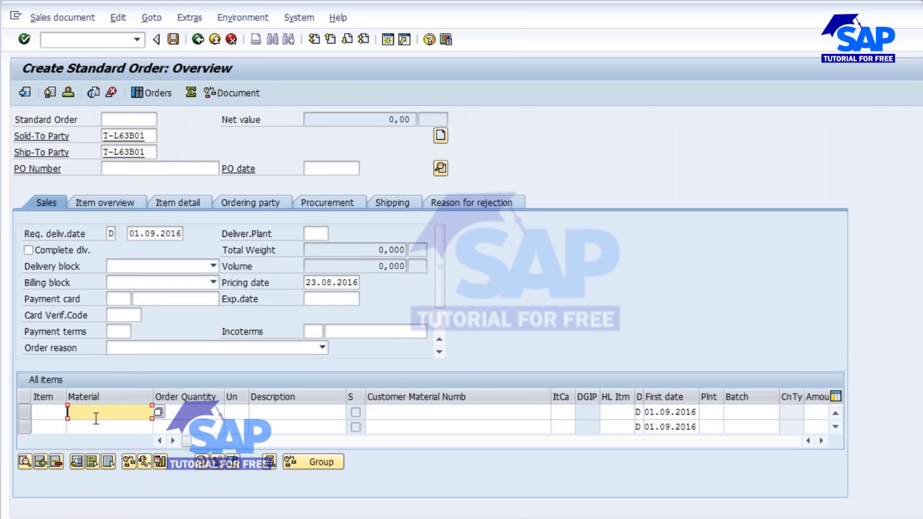
key(space)
click(88, 427)
click(197, 412)
key(space)
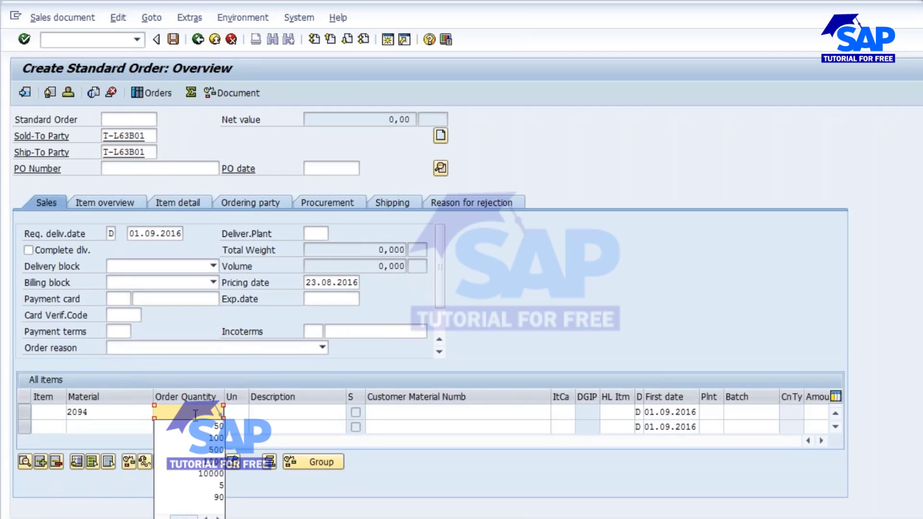
click(213, 427)
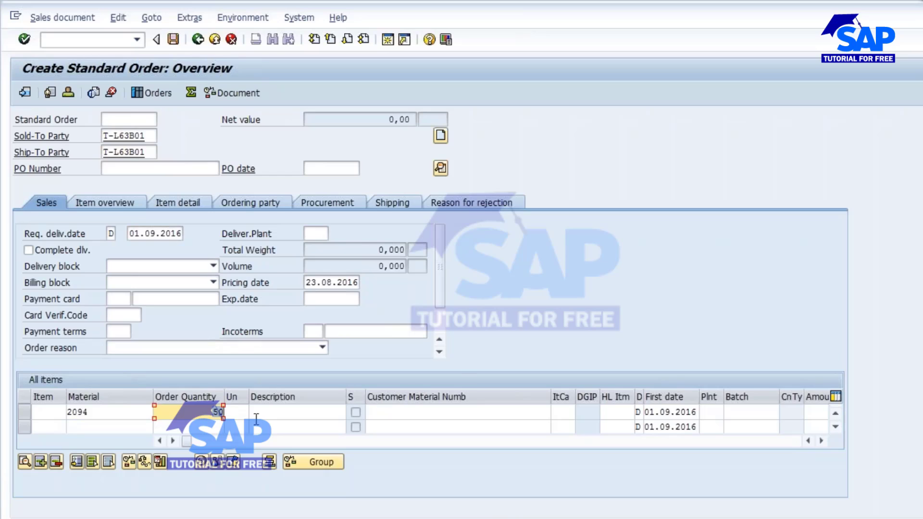
Set the order's delivering plant to 1000, then check the item's quantity, material and plant.
click(316, 234)
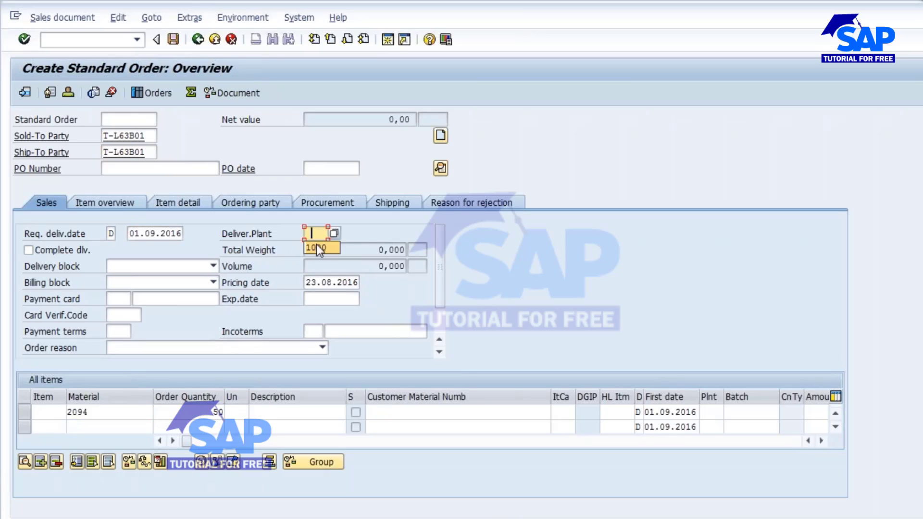
click(316, 247)
key(Return)
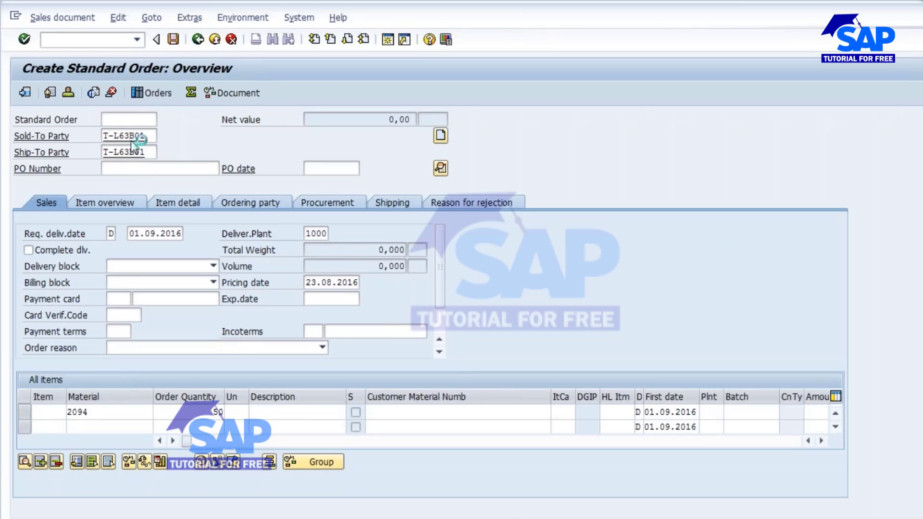
click(212, 412)
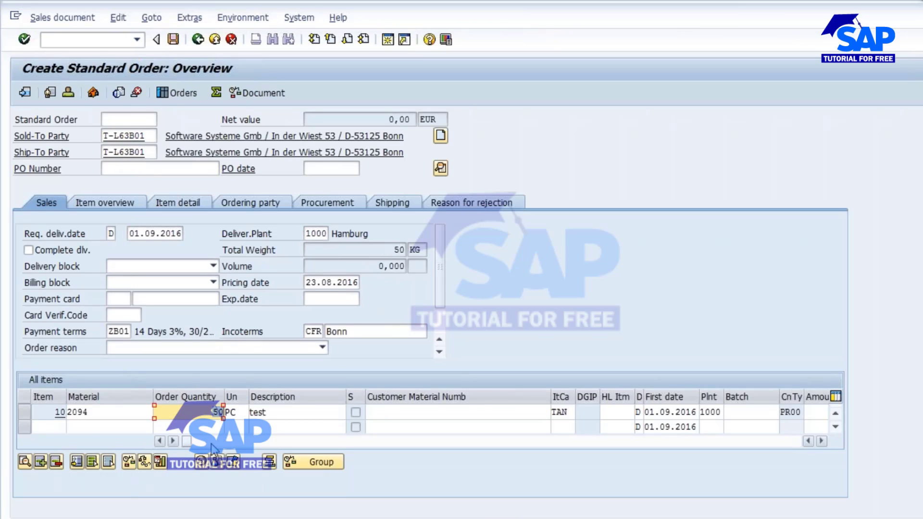
drag(88, 414, 48, 413)
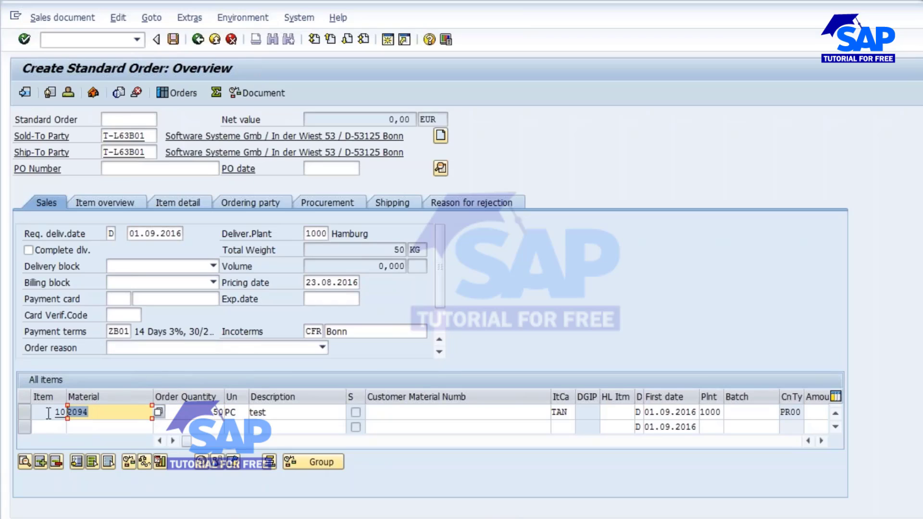
double_click(308, 232)
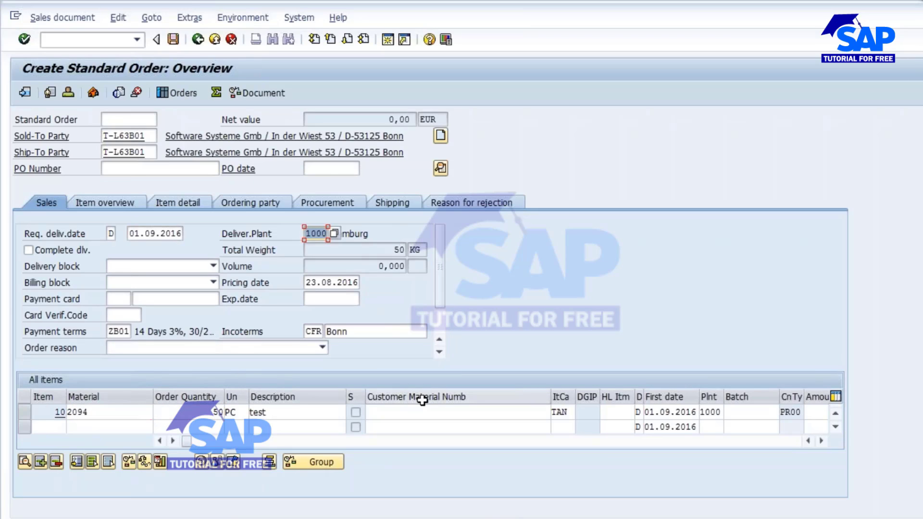
Enter the customer's purchase order number in the order header.
click(145, 169)
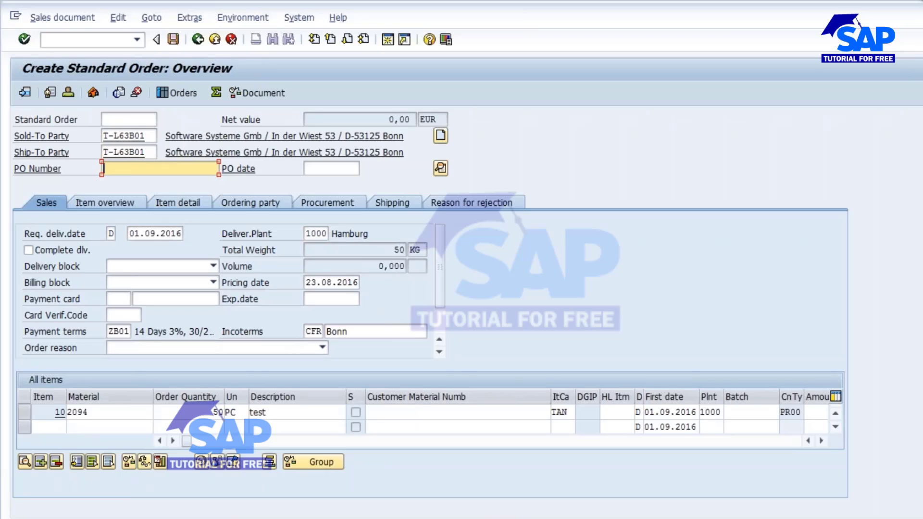
text(777777777)
key(Return)
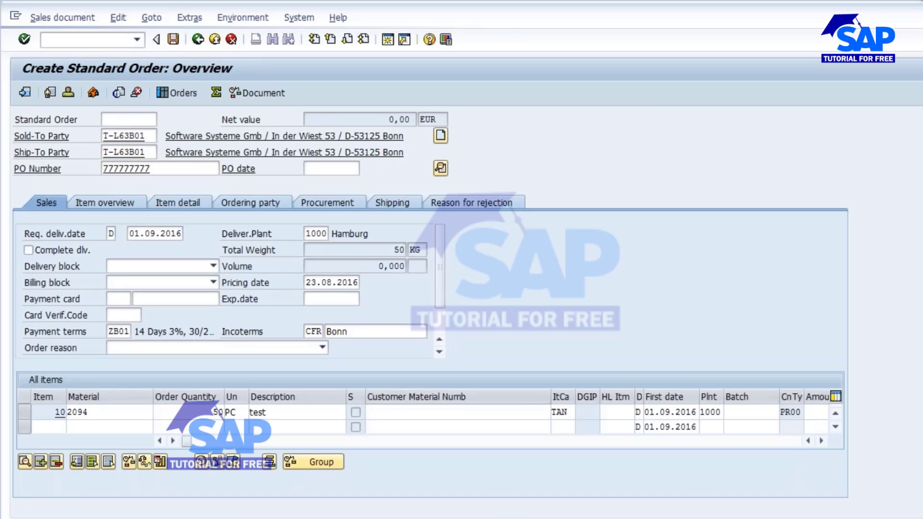
Open the order's incompletion log and go to the missing pricing data of item 10 to complete it.
click(118, 17)
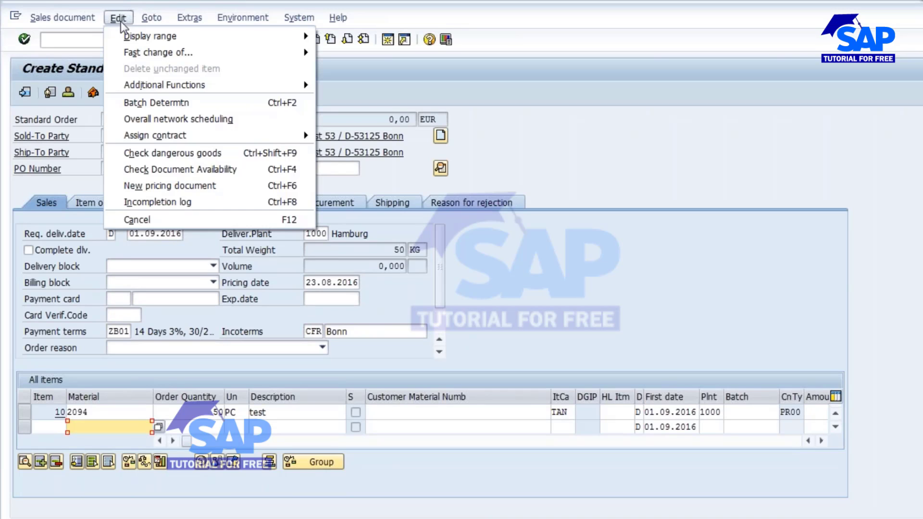
click(149, 203)
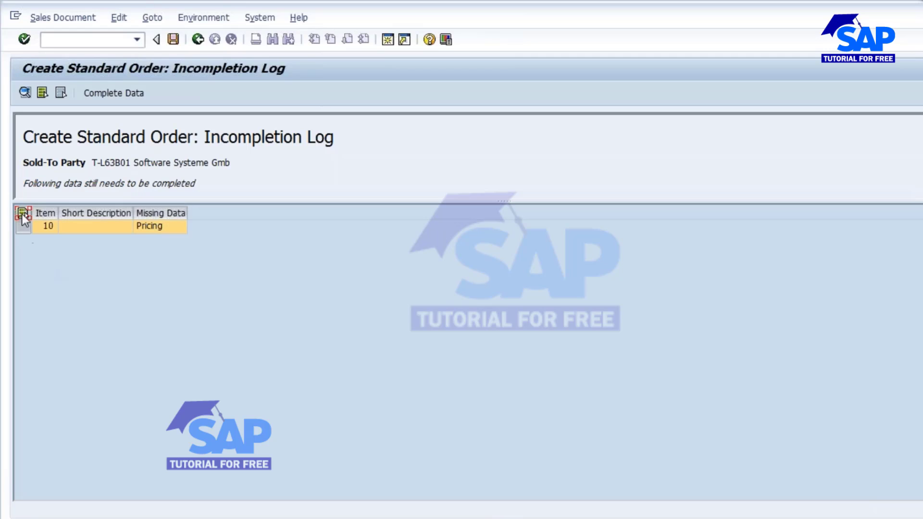
click(99, 93)
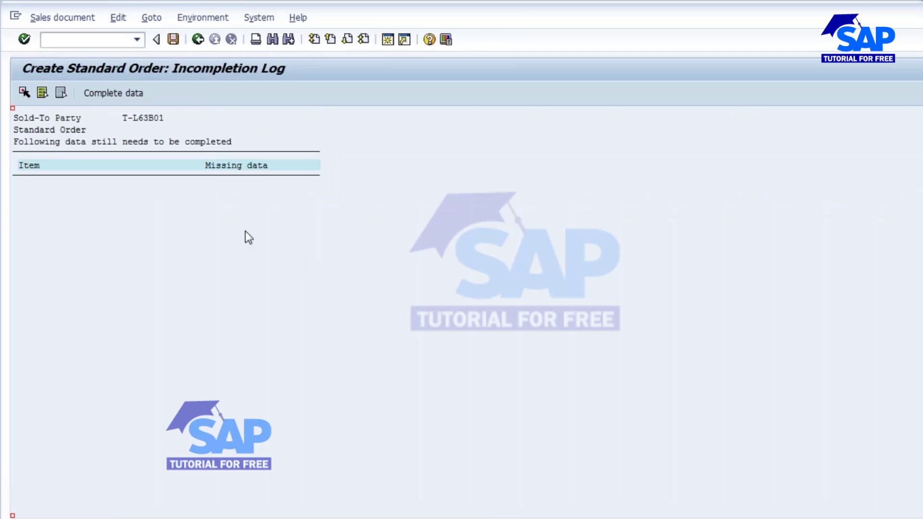
click(111, 92)
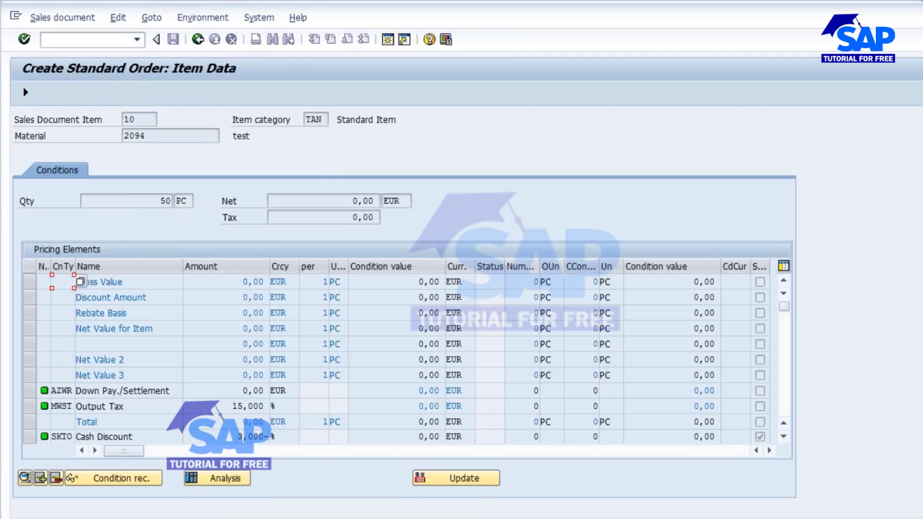
Add pricing condition EK01 with an amount of 2 EUR to item 10 and return to the order overview.
scroll(320, 380, down, 1)
scroll(52, 436, down, 1)
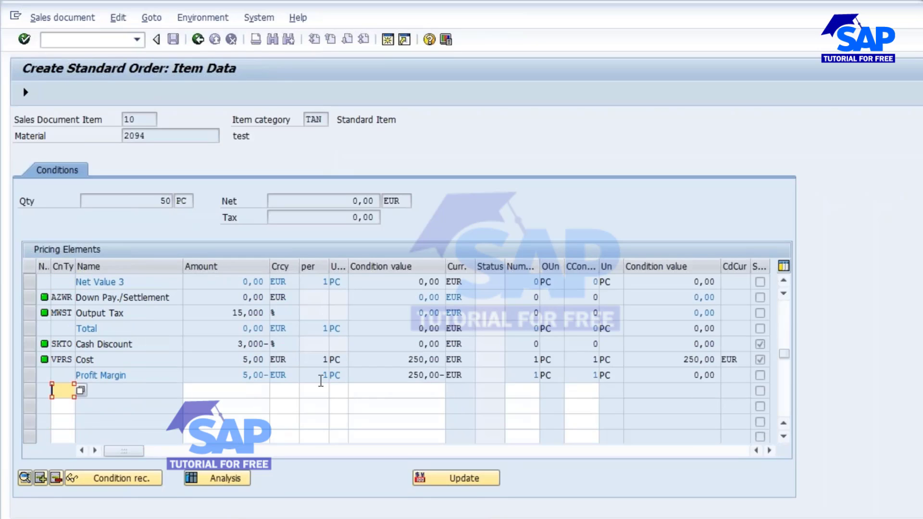
text(EK01)
click(255, 391)
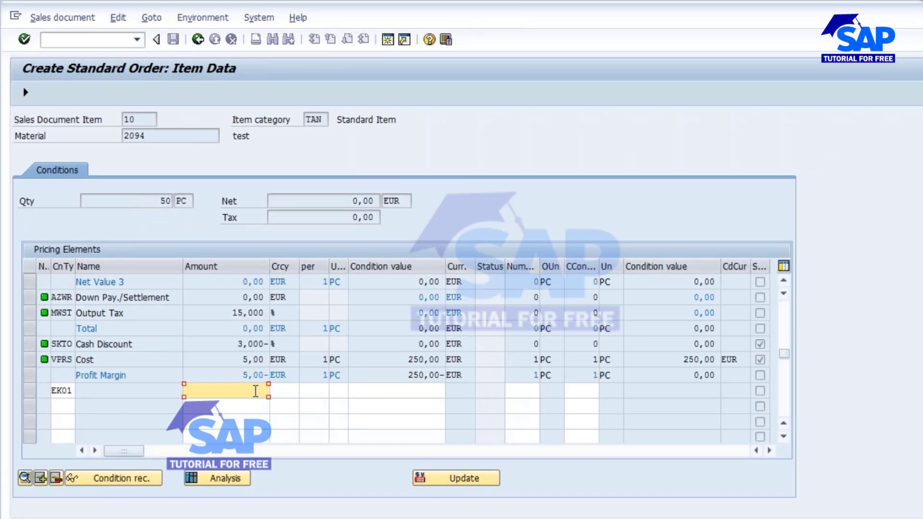
key(Return)
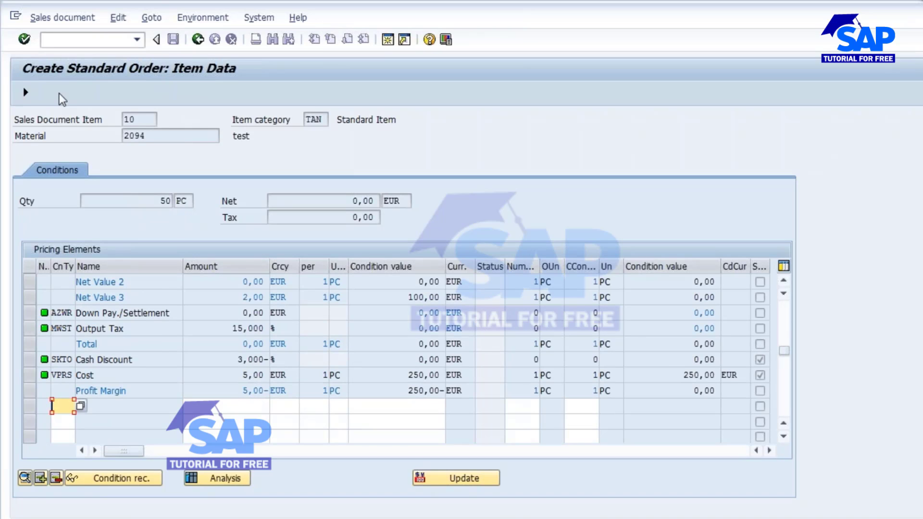
key(F3)
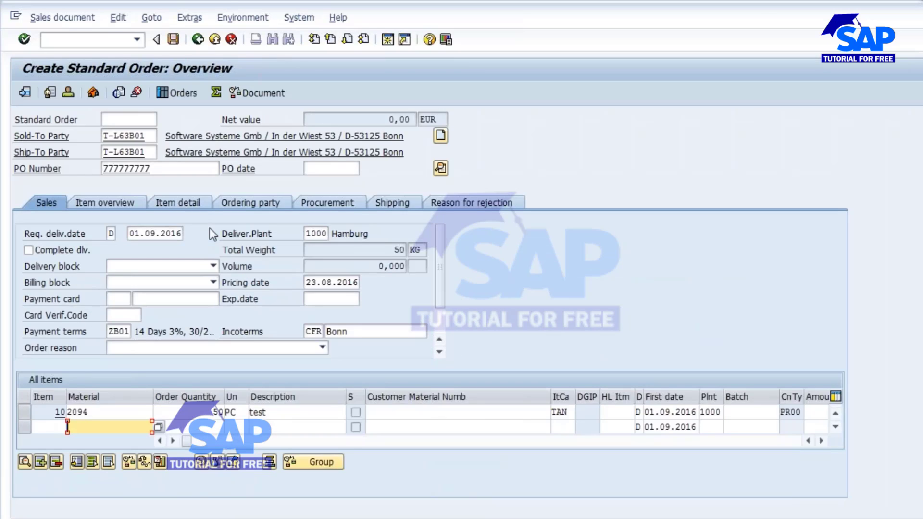
Set the storage location to L000 in the shipping data of item 10 and return to the order overview.
double_click(77, 412)
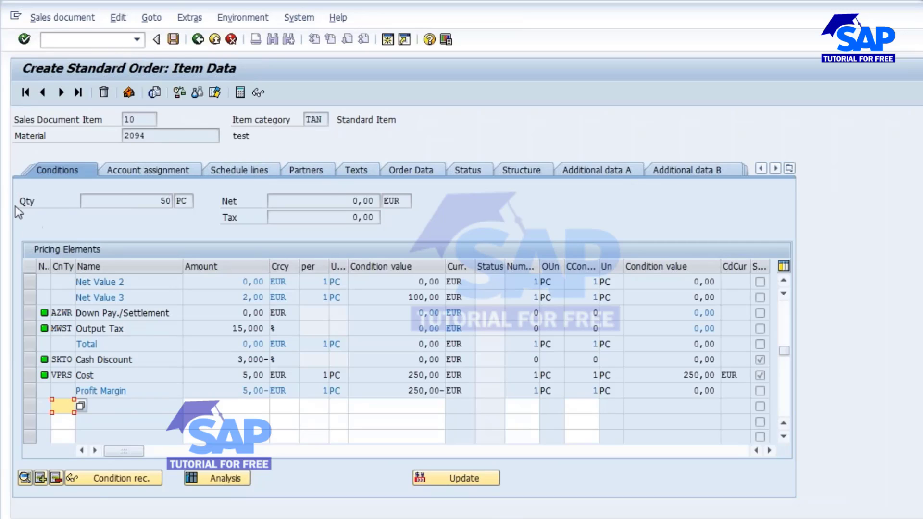
click(788, 171)
click(808, 219)
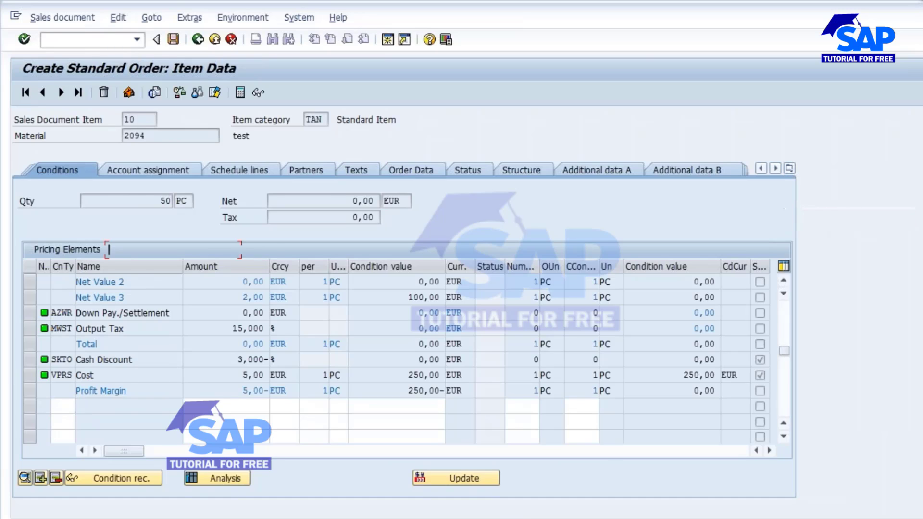
click(344, 284)
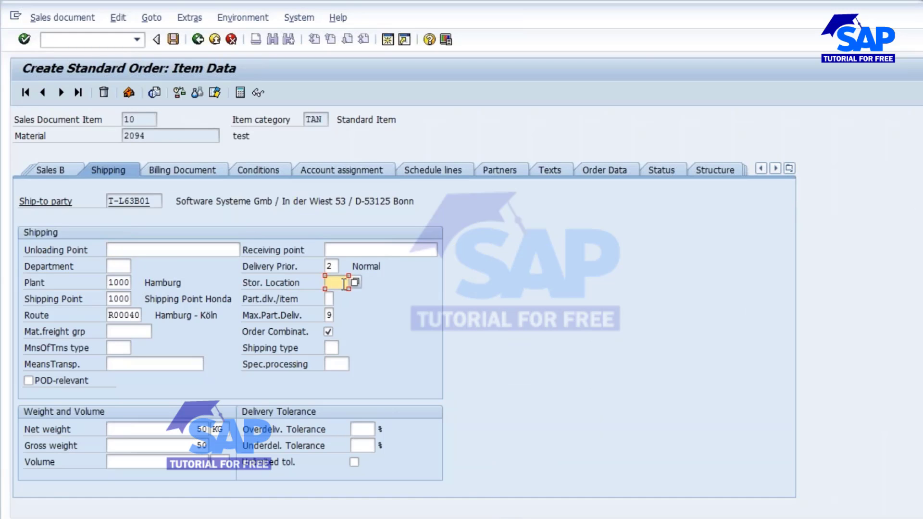
text(L000)
key(Return)
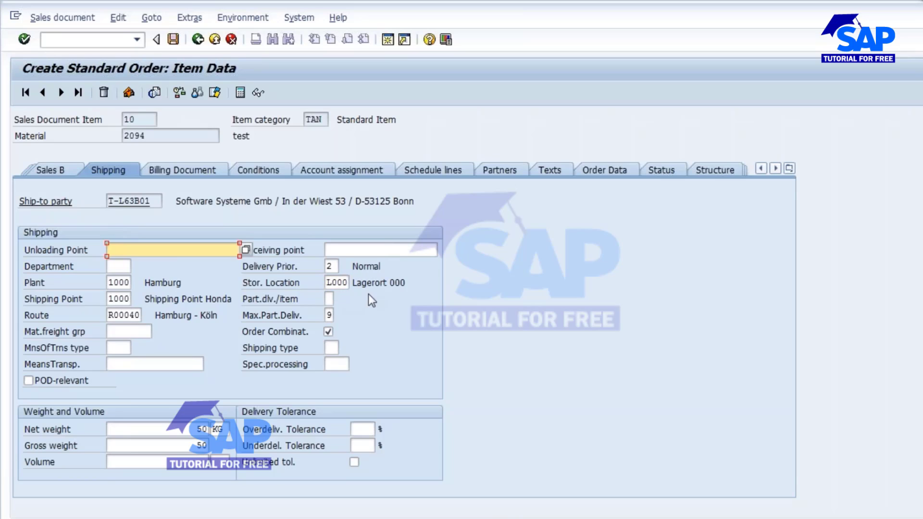
click(197, 43)
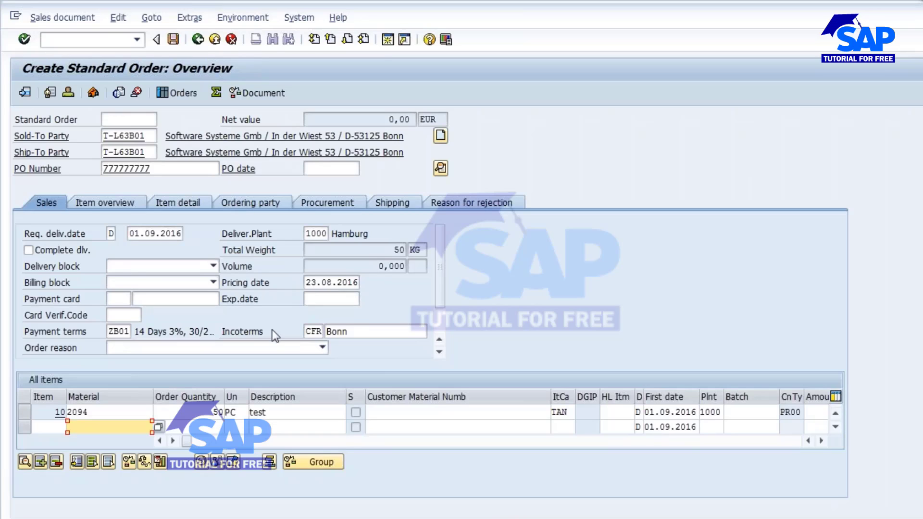
Examine item 10's procurement data, checking the material and requirements type, and look at the other open SAP sessions.
click(323, 204)
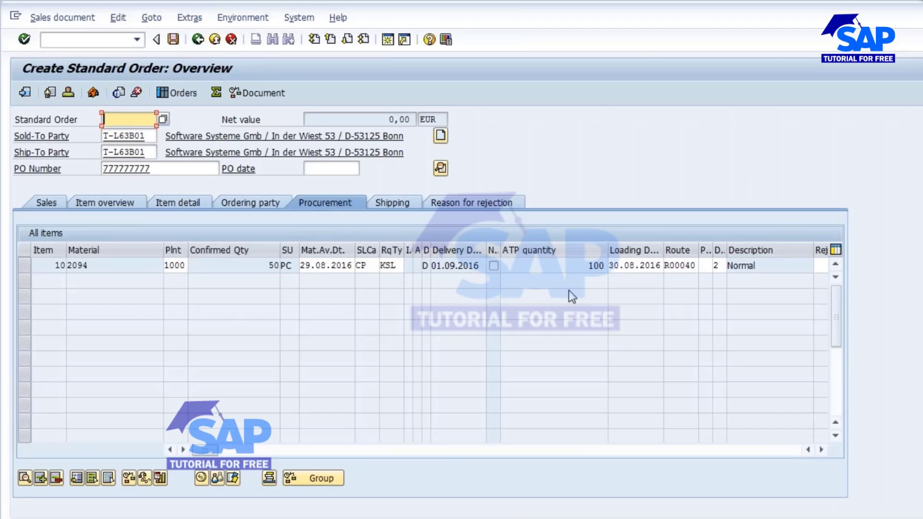
drag(398, 265, 362, 266)
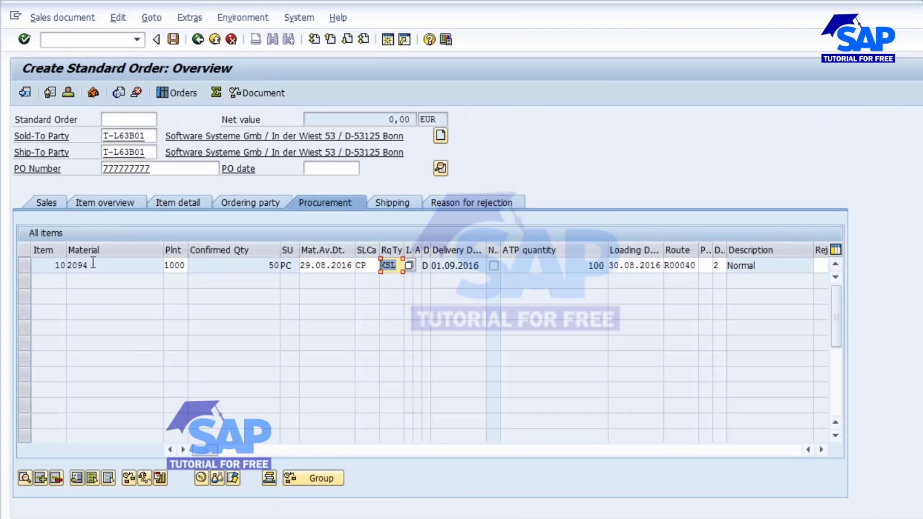
drag(93, 262, 58, 273)
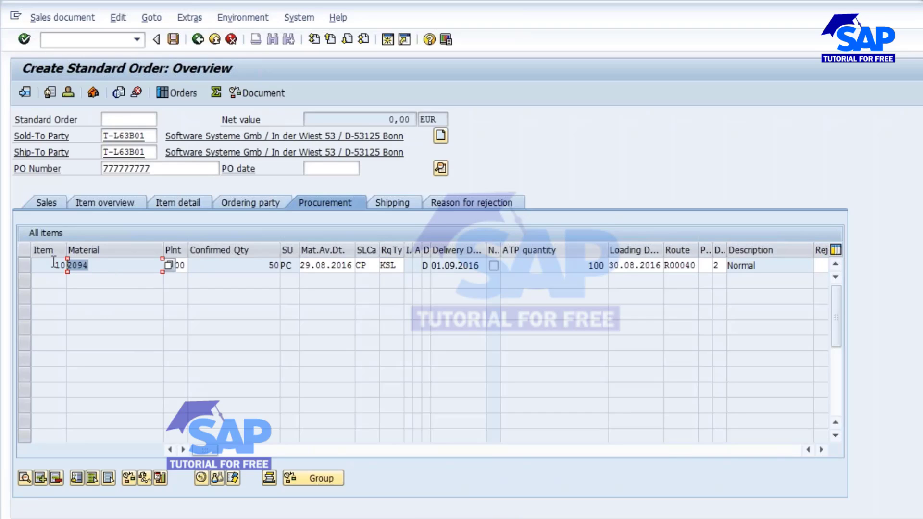
double_click(398, 266)
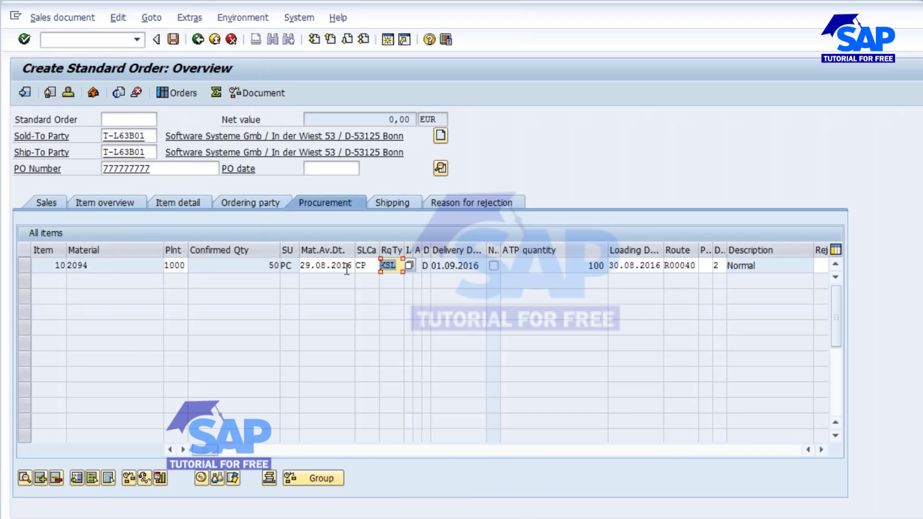
key(alt+Tab)
key(alt+shift+Tab)
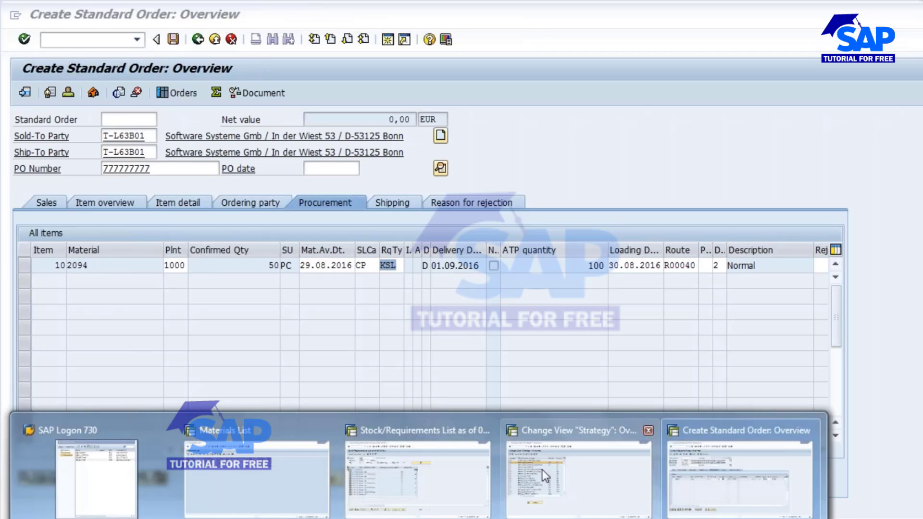
key(Tab)
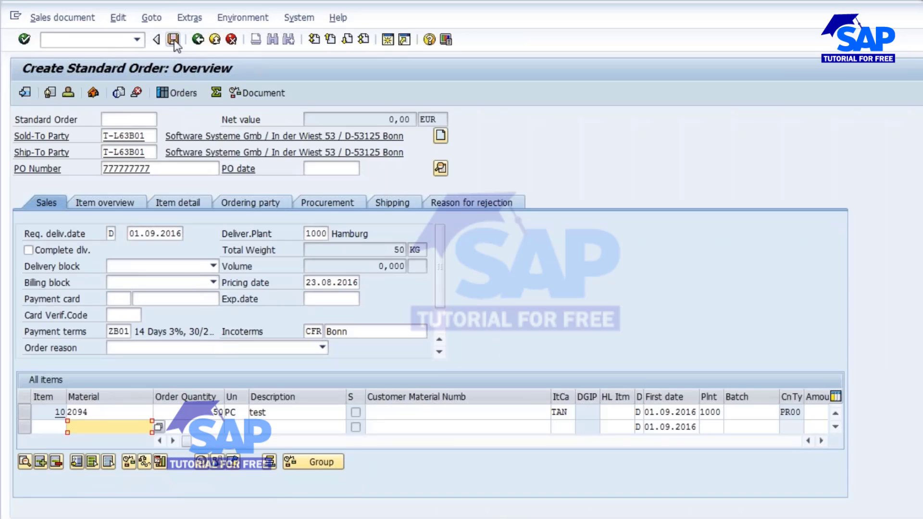
Save the sales order and refresh the stock/requirements list of material 2094 in its own session.
click(173, 38)
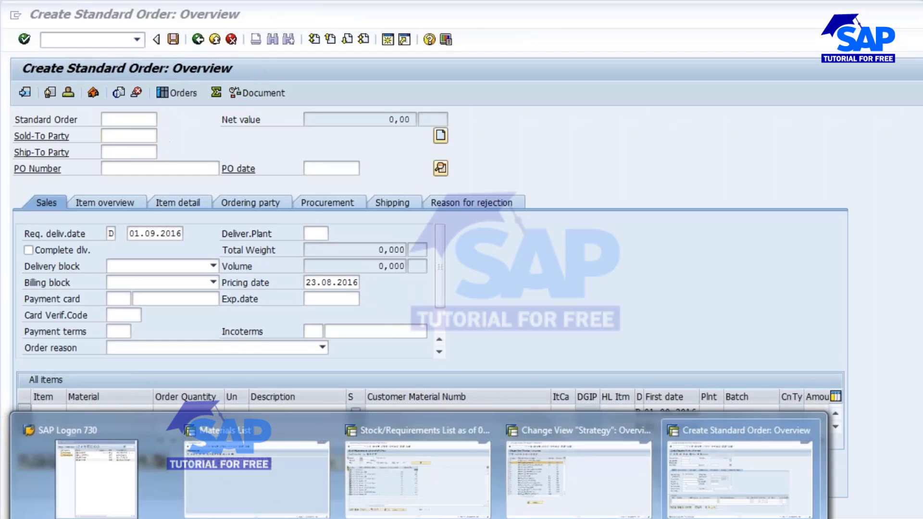
click(409, 466)
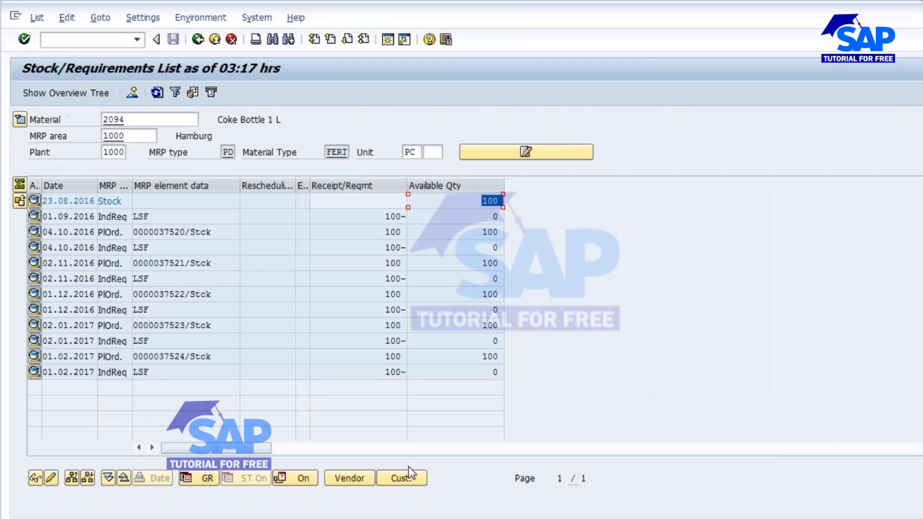
click(158, 92)
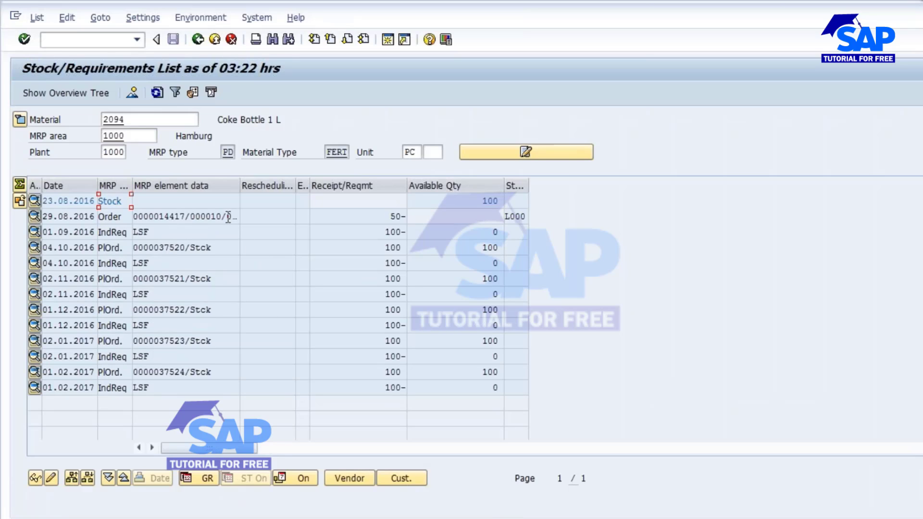
Examine the sales order line's element data and required quantity against the available stock in the stock/requirements list.
click(201, 218)
drag(159, 216, 185, 216)
drag(379, 217, 407, 216)
drag(472, 201, 503, 201)
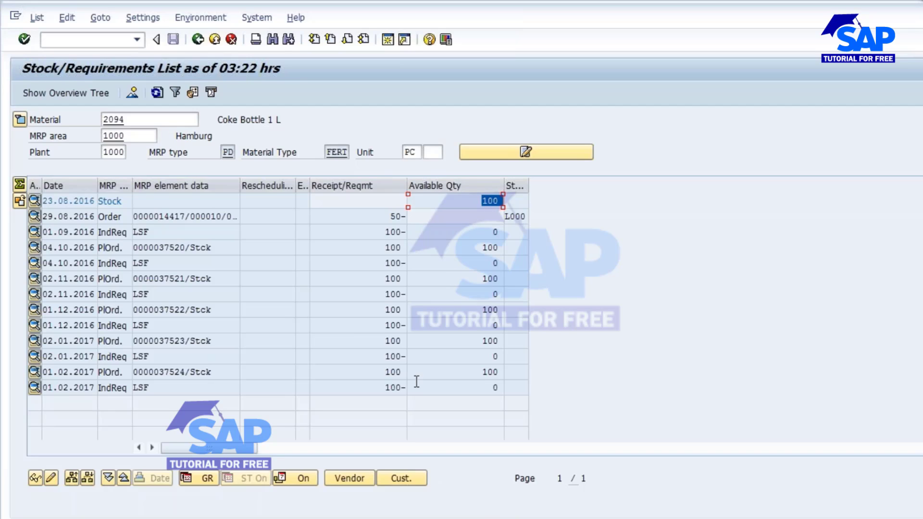
Review the Planning Strategy 10 slide and open the 29.08.2016 sales order for change from the stock/requirements list.
key(alt+Tab)
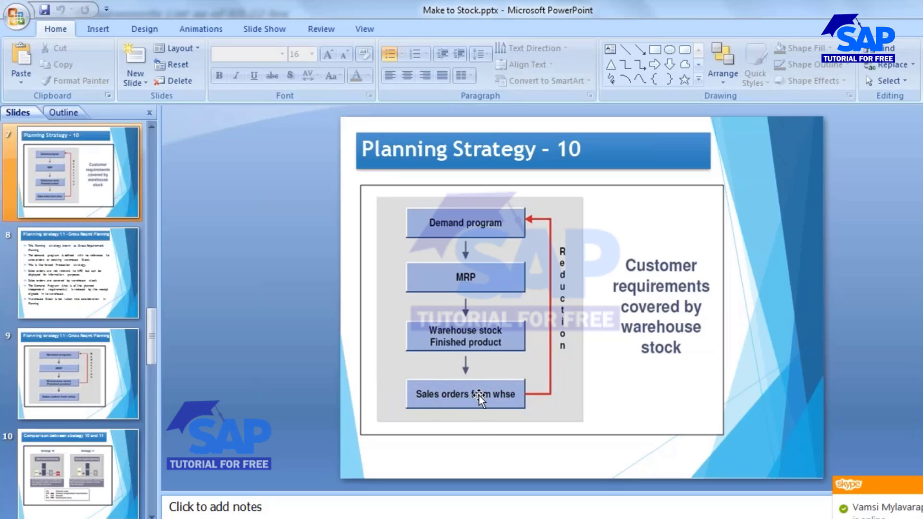
key(alt+Tab)
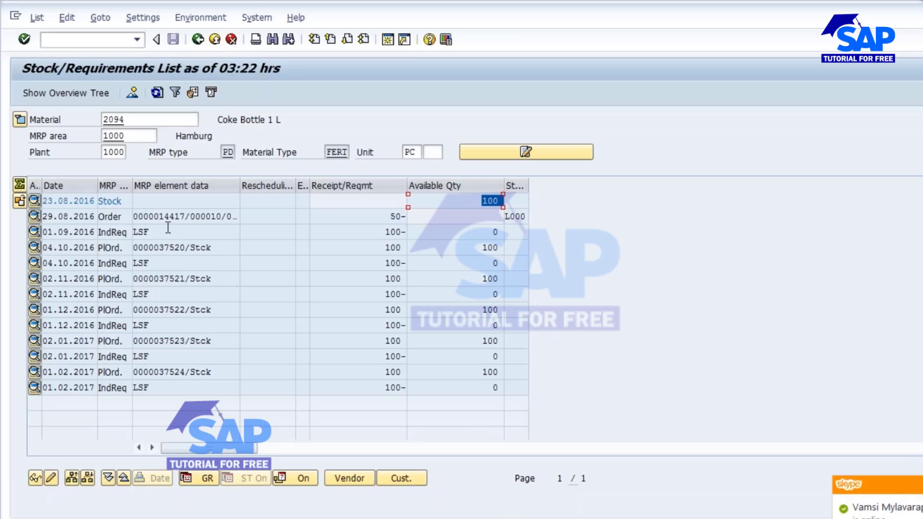
double_click(181, 216)
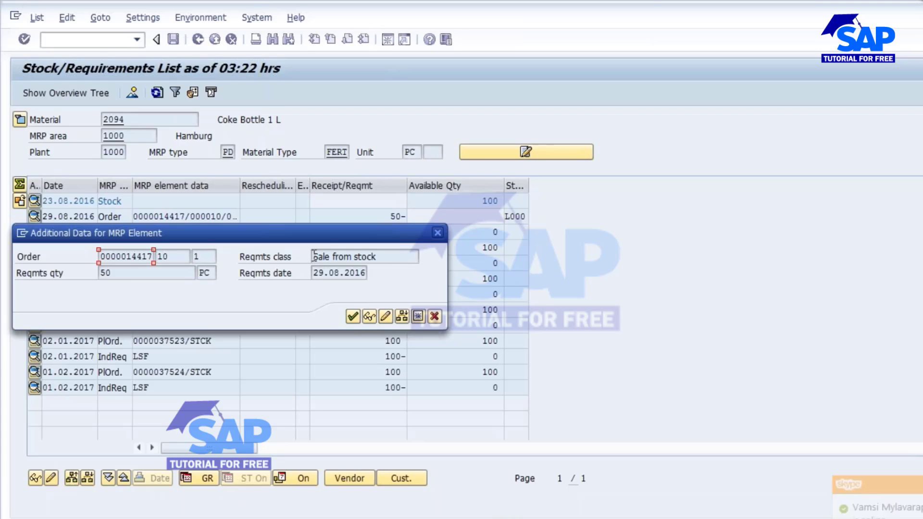
drag(307, 233, 377, 270)
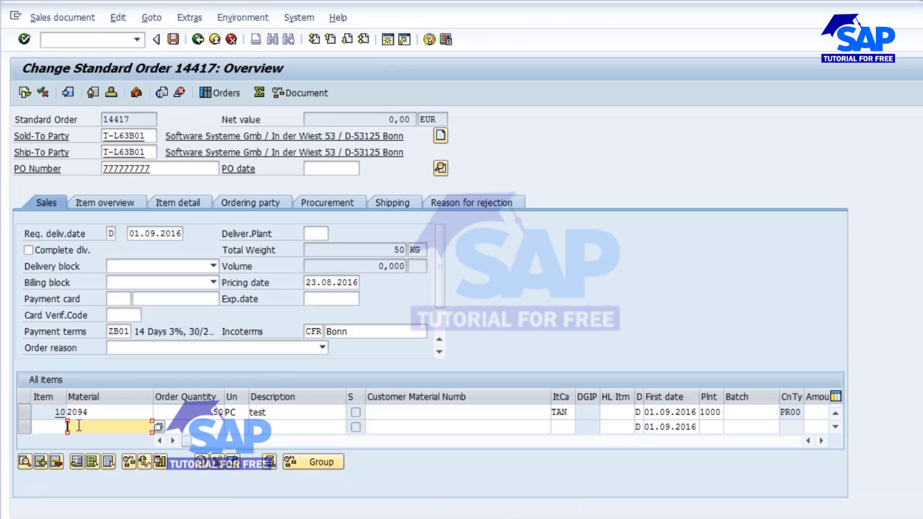
Accept the one-time delivery proposal in item 10's availability check and save the sales order.
click(22, 412)
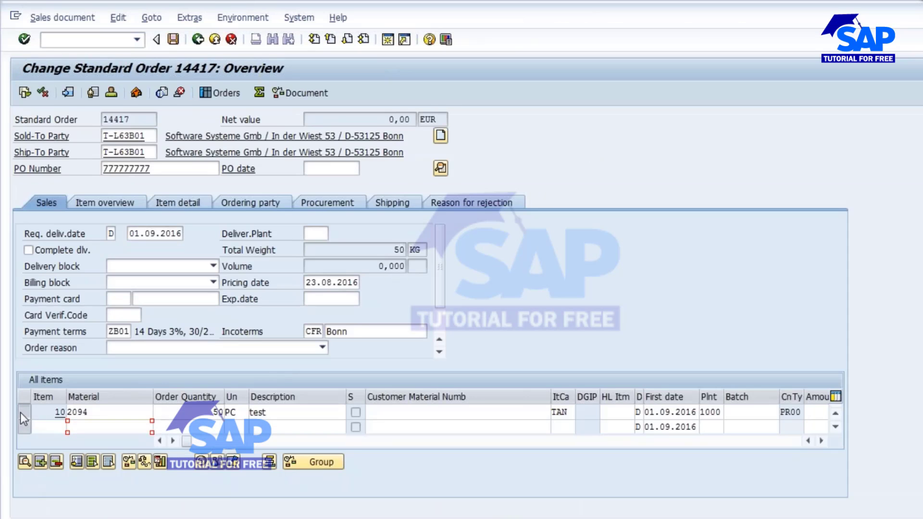
click(125, 460)
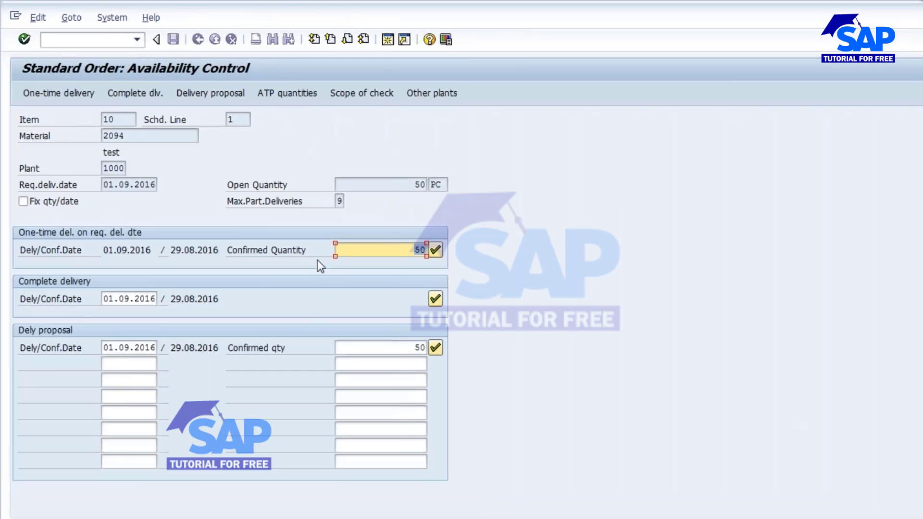
click(45, 93)
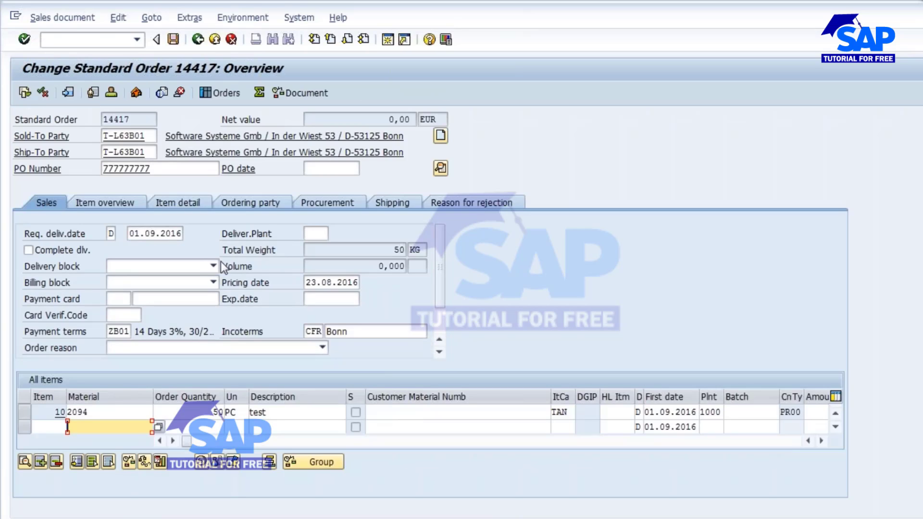
click(173, 40)
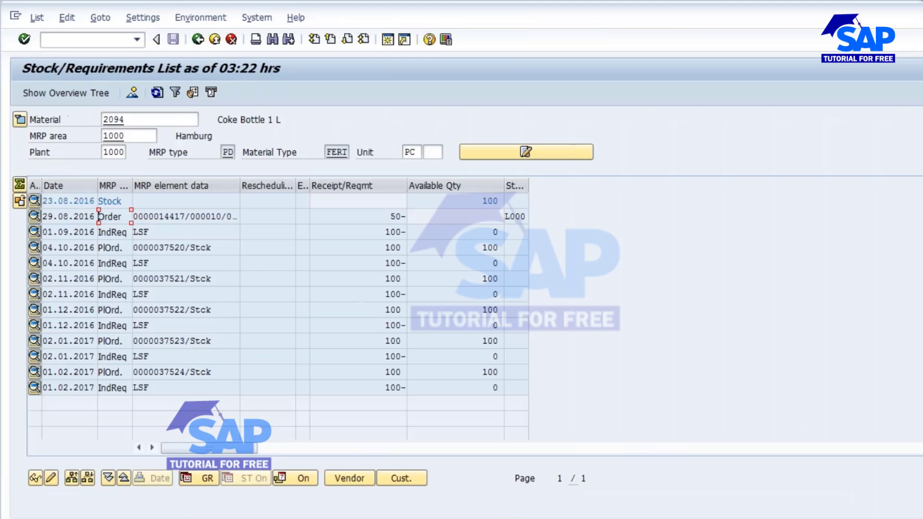
Copy the sales order number from the list and start creating an outbound delivery with order reference in the sales order session.
drag(158, 216, 185, 216)
key(ctrl+c)
click(414, 518)
click(731, 464)
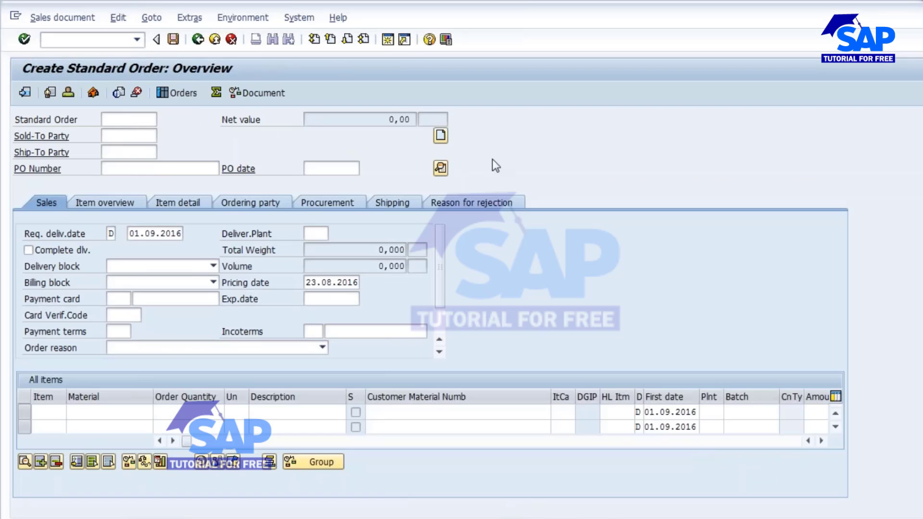
click(104, 37)
text(/N)
text(VA01)
key(Return)
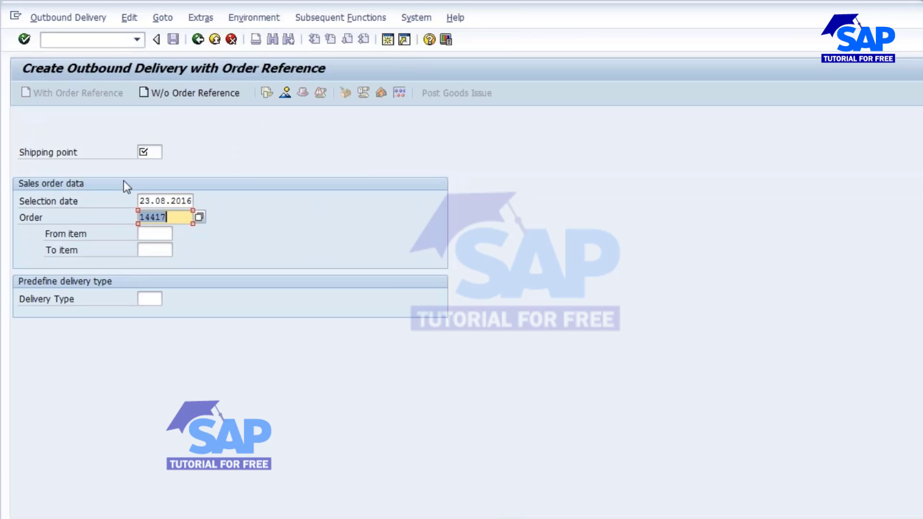
Create the outbound delivery for the copied sales order with shipping point 1000 and selection date 29.08.2016.
click(157, 153)
click(157, 154)
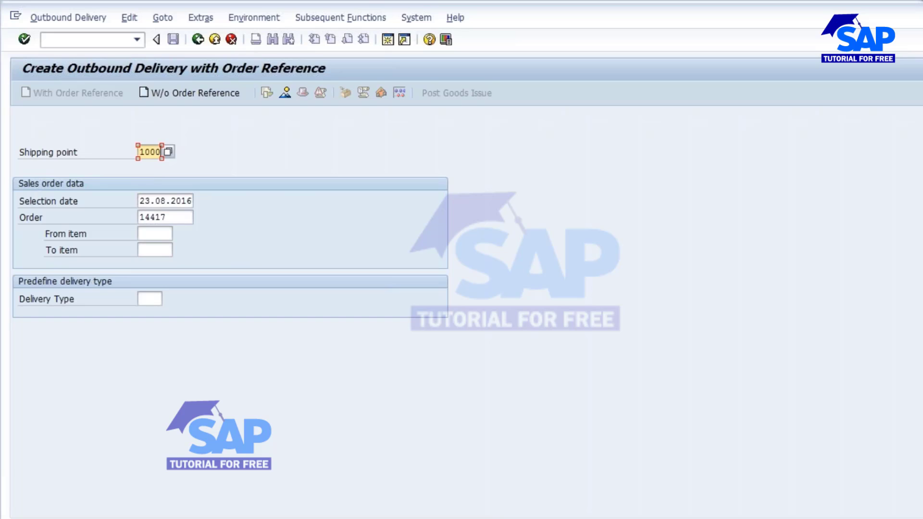
drag(142, 202, 253, 208)
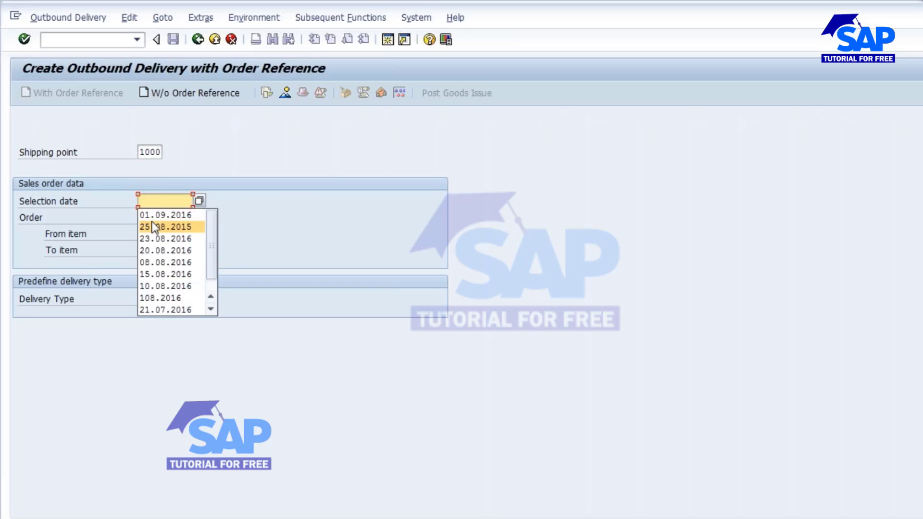
click(144, 201)
text(29)
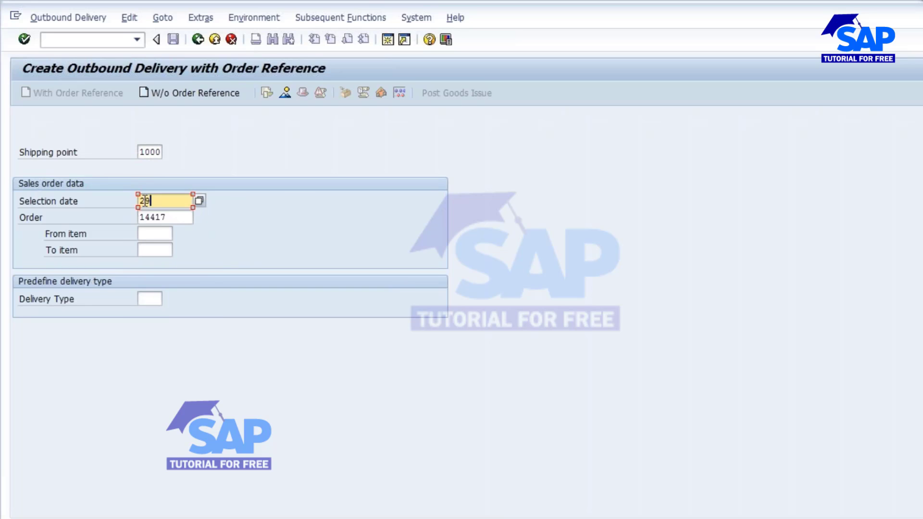
text(.08.2016)
drag(181, 216, 109, 217)
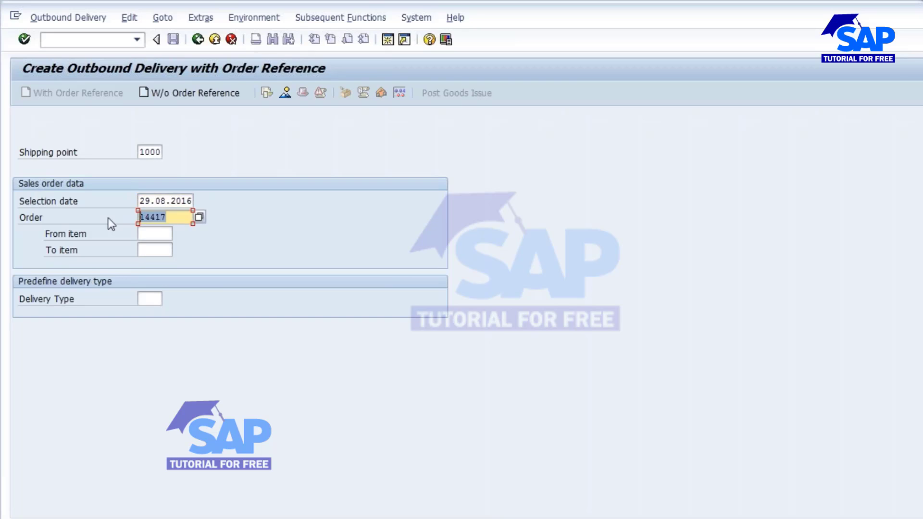
key(Return)
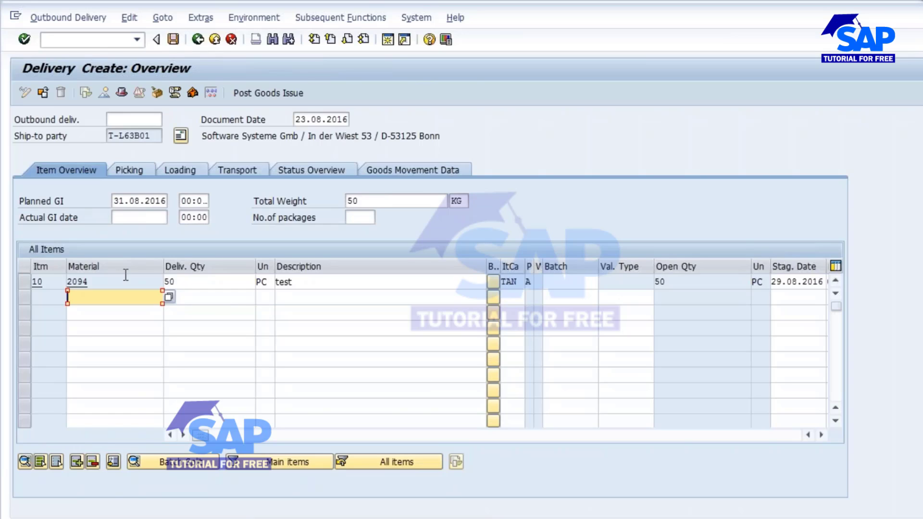
Set the picked quantity of delivery item 10 to 50 in the picking data.
click(131, 168)
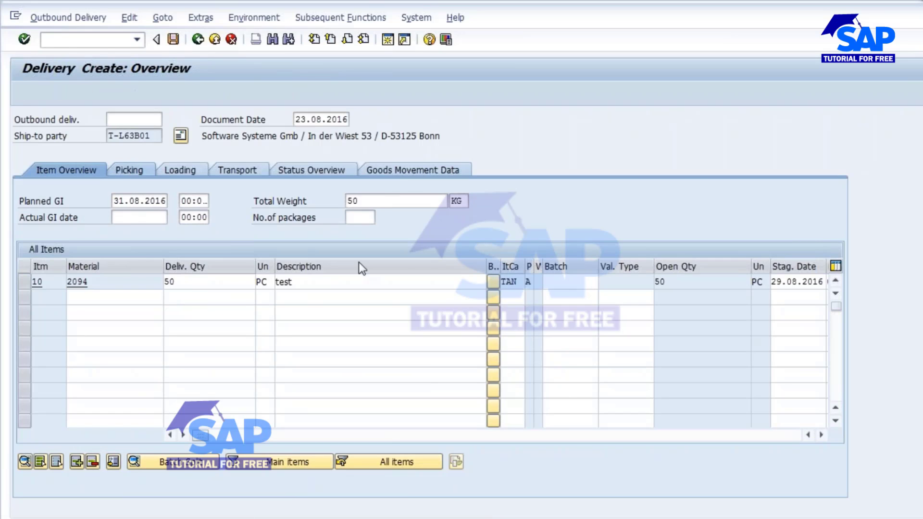
double_click(234, 283)
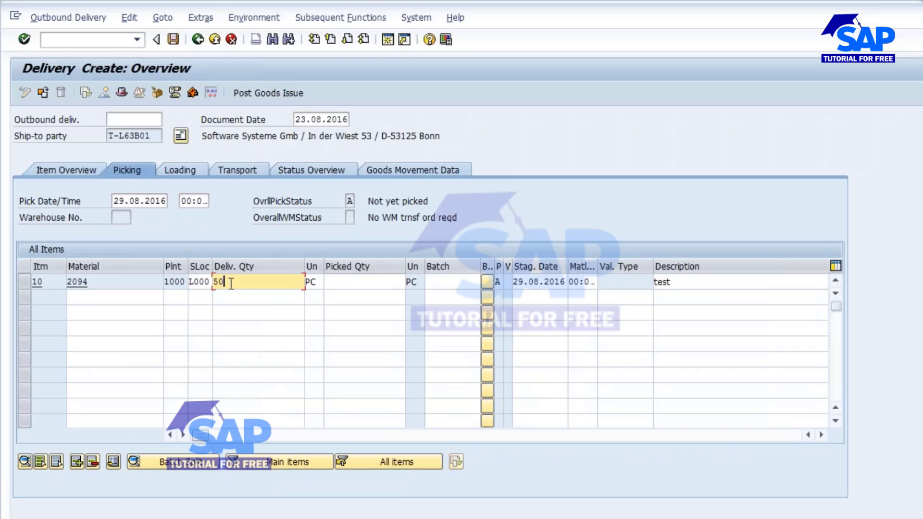
click(345, 283)
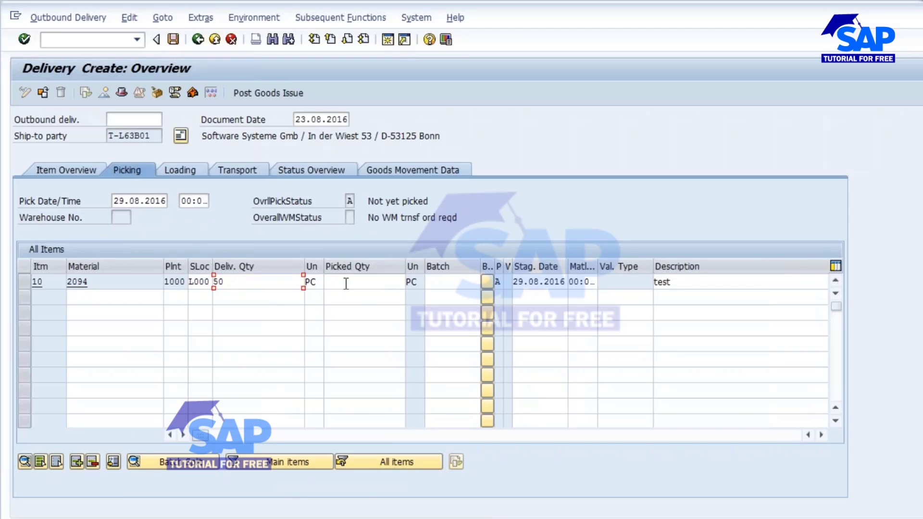
text(50)
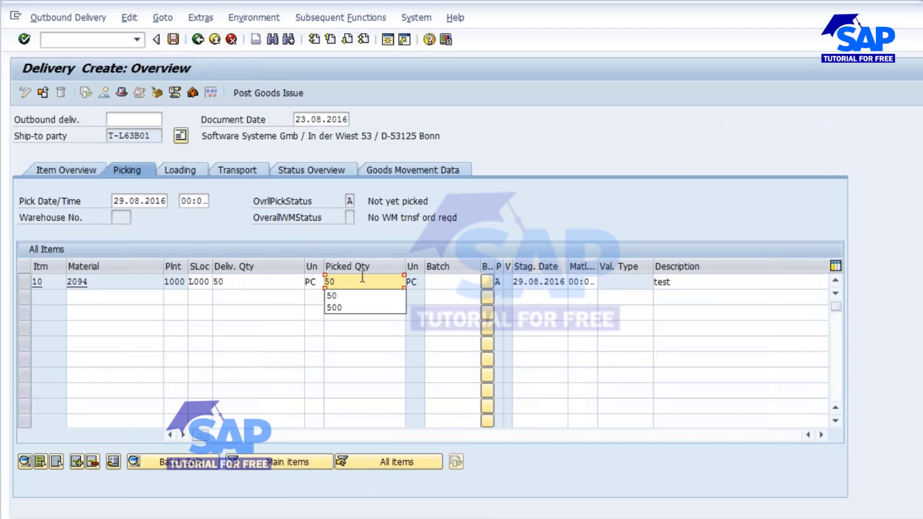
click(401, 296)
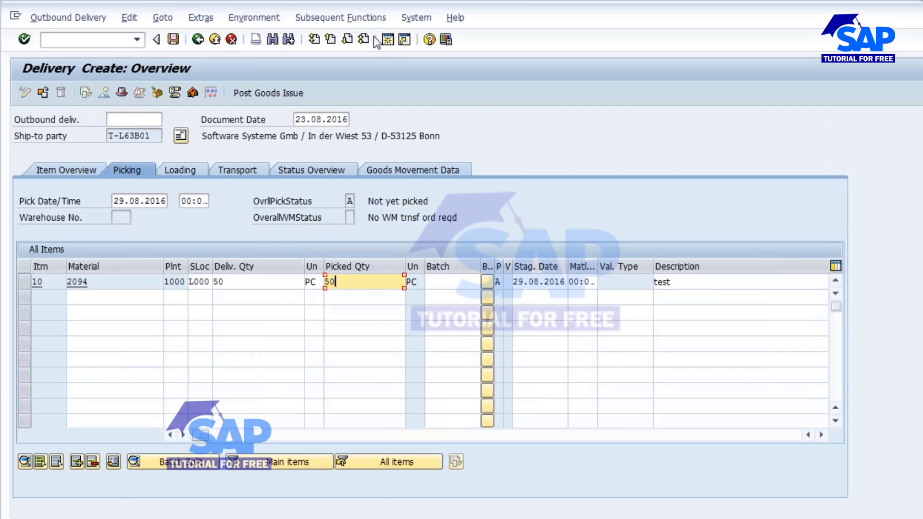
Run the stock overview MMBE in a new session for material 2094 in plant 1000 without a storage location restriction.
click(387, 39)
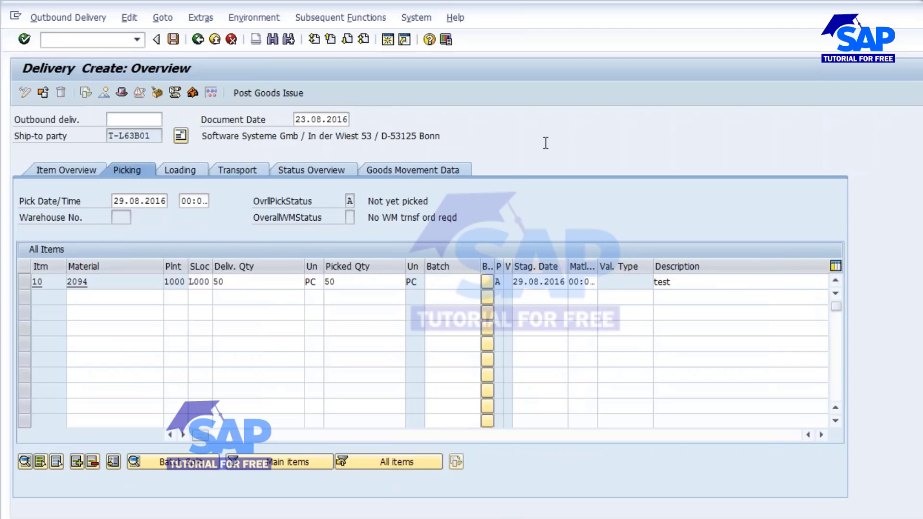
text(MMBE)
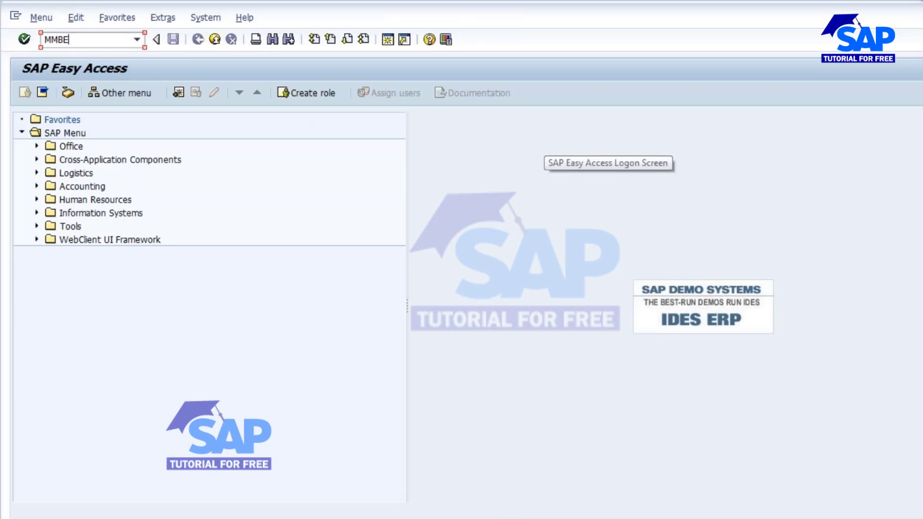
key(Return)
double_click(201, 168)
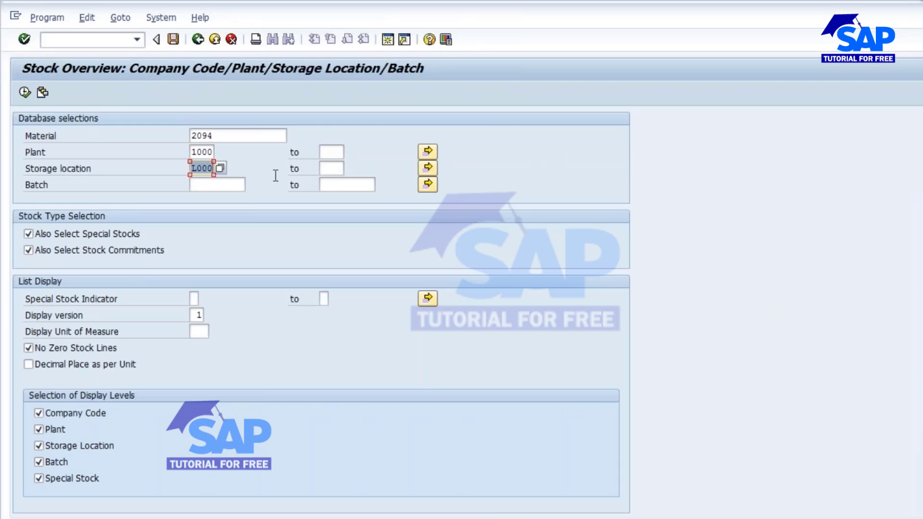
key(Delete)
click(24, 93)
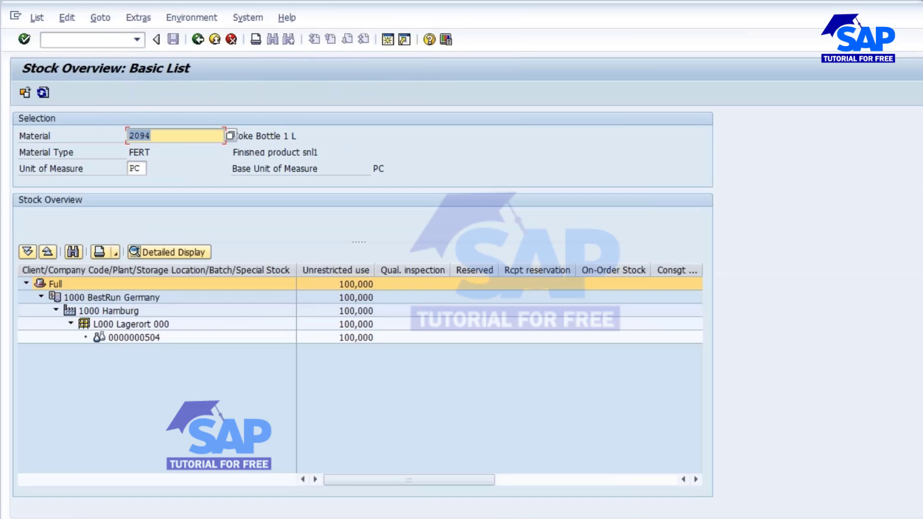
click(348, 338)
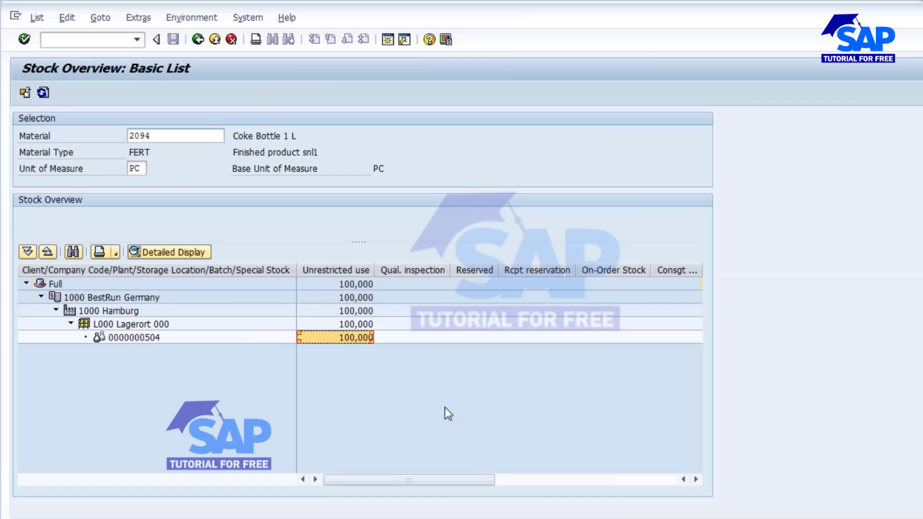
click(132, 339)
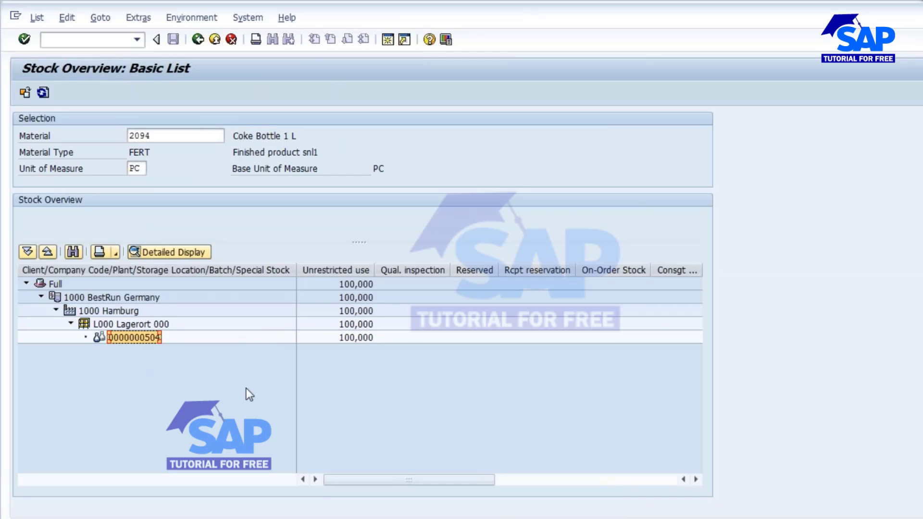
click(328, 338)
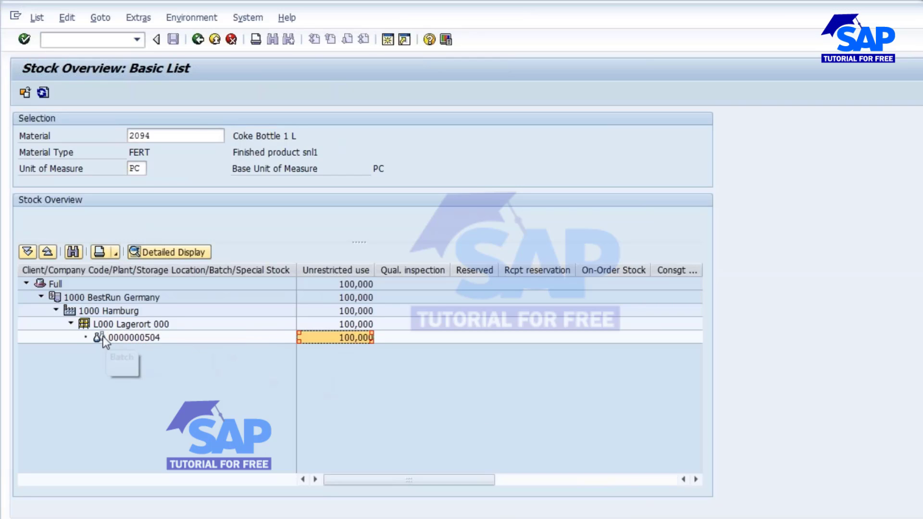
click(126, 337)
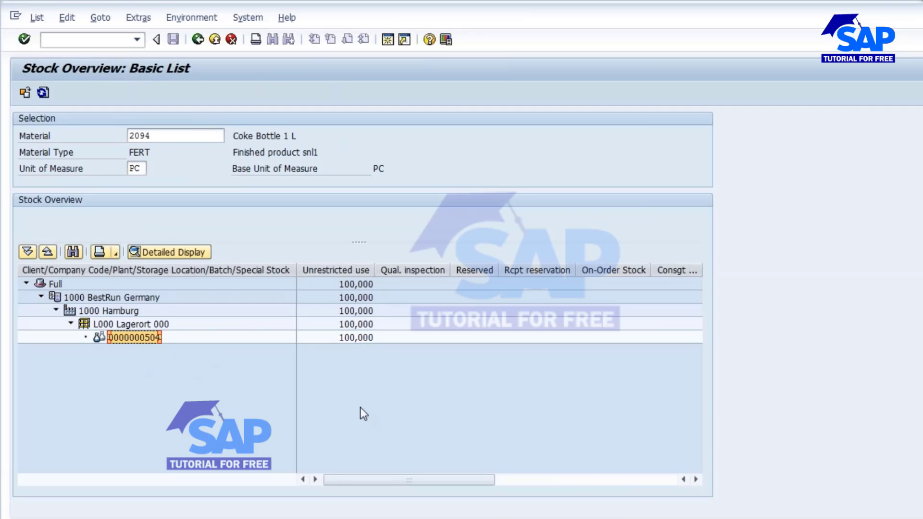
key(alt+Tab)
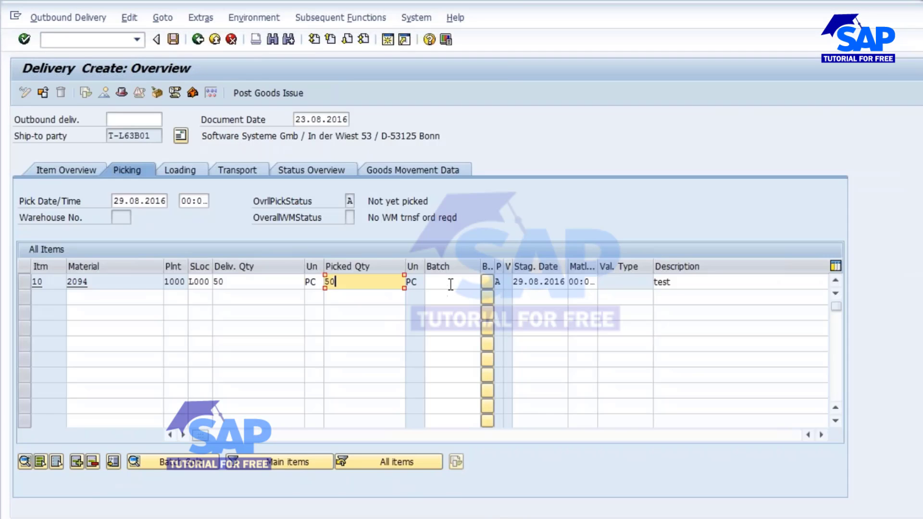
click(450, 284)
key(ctrl+v)
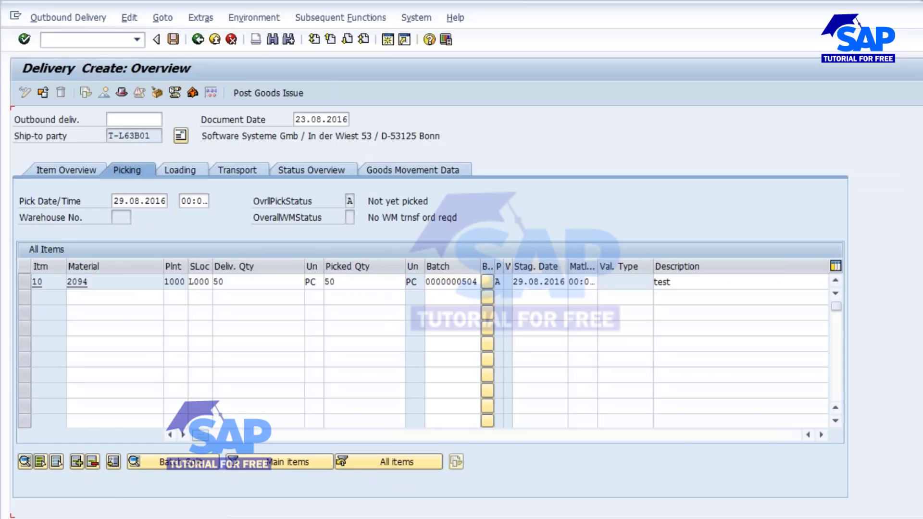
key(Return)
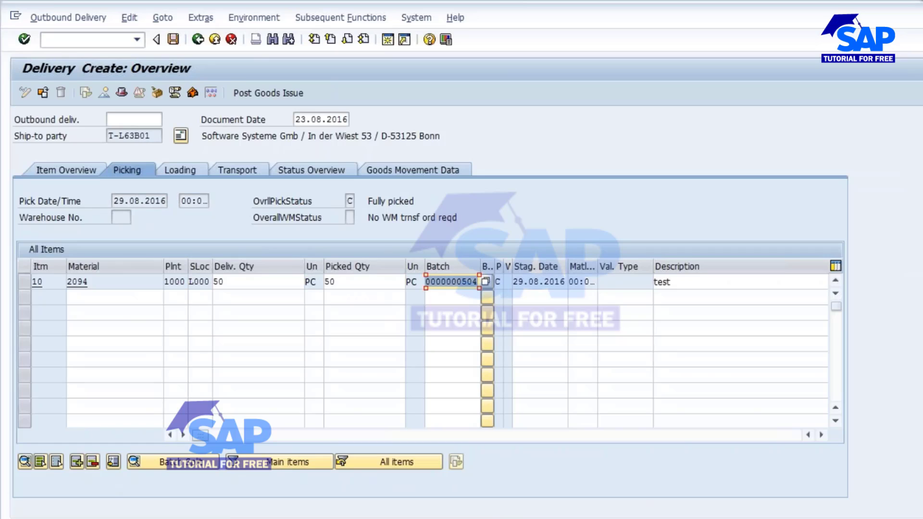
Examine the delivery quantity and ship-to party, and compare the stock with the sales order quantity in the stock/requirements list.
click(230, 285)
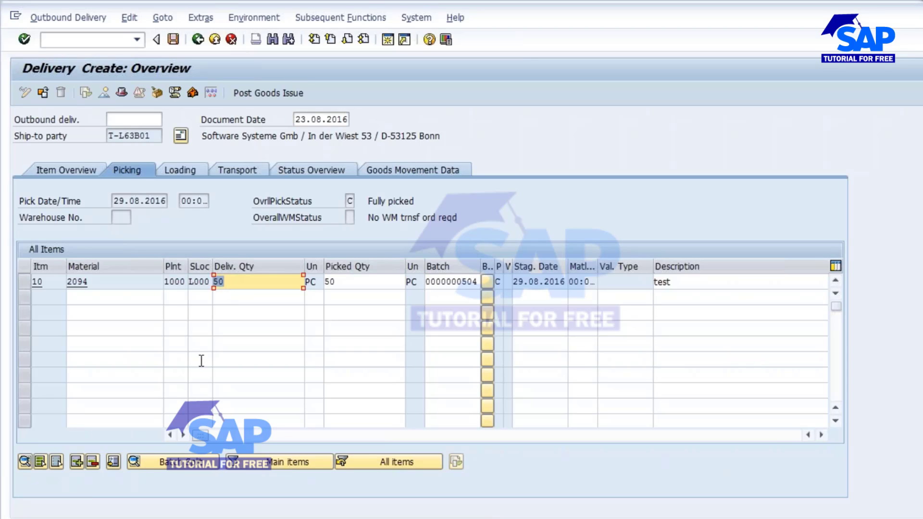
drag(108, 135, 159, 136)
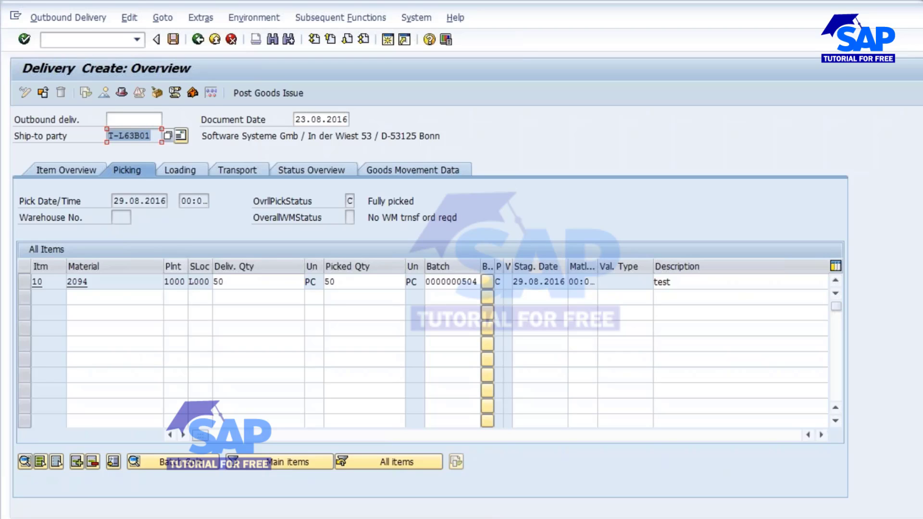
click(381, 516)
click(405, 475)
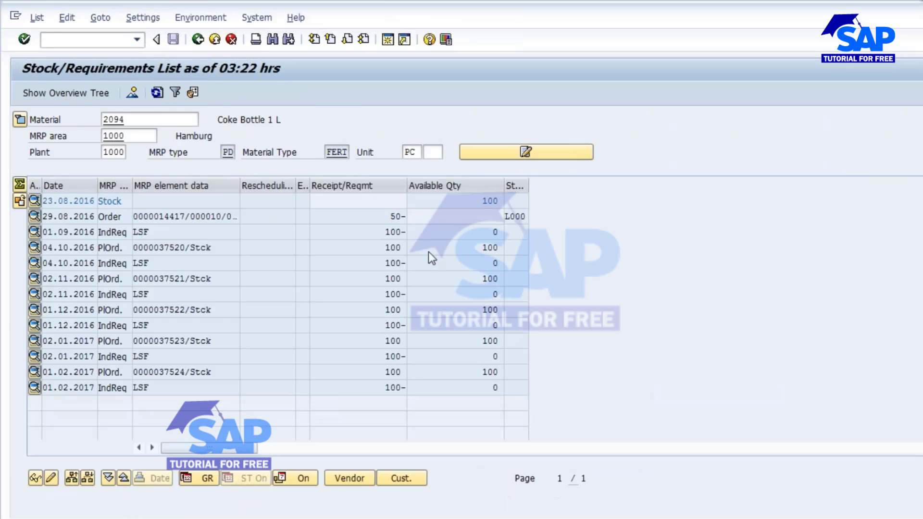
double_click(474, 203)
double_click(396, 216)
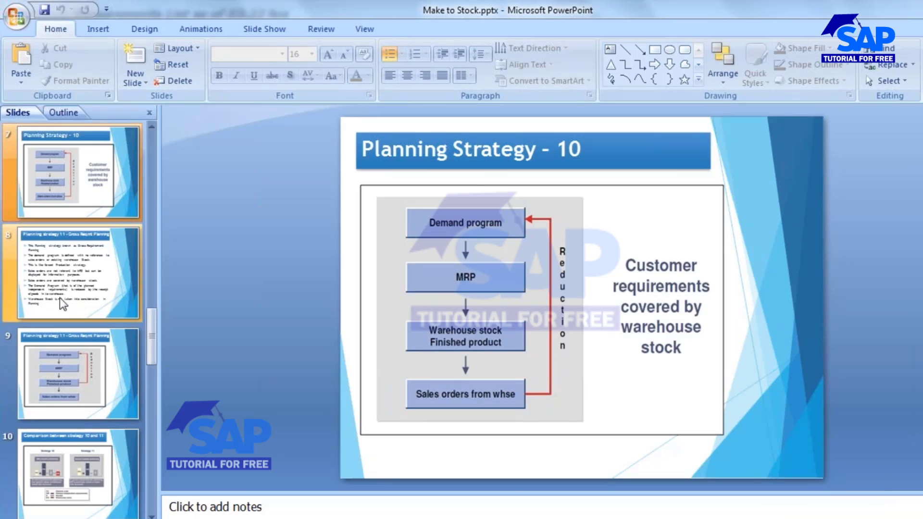
Review the Planning Strategy 10 explanation slide full screen, and advance to its demand-to-warehouse-stock flow diagram.
click(71, 214)
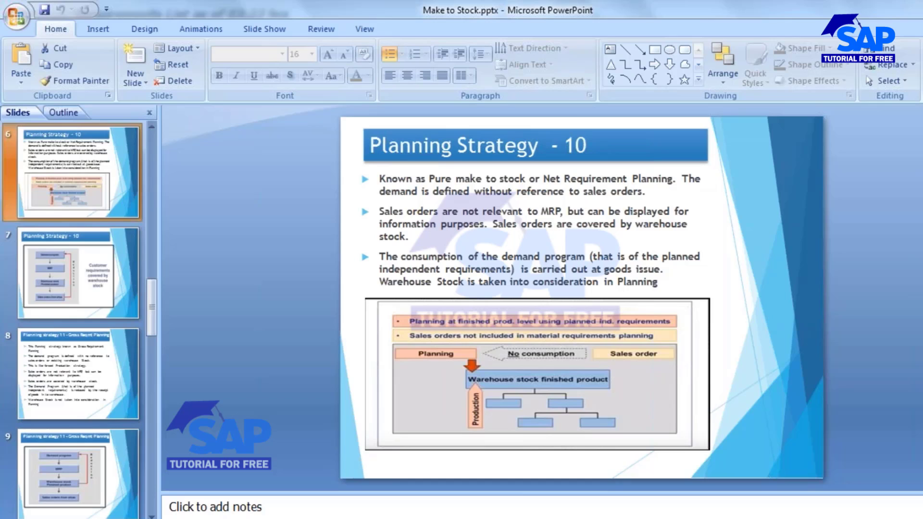
key(shift+F5)
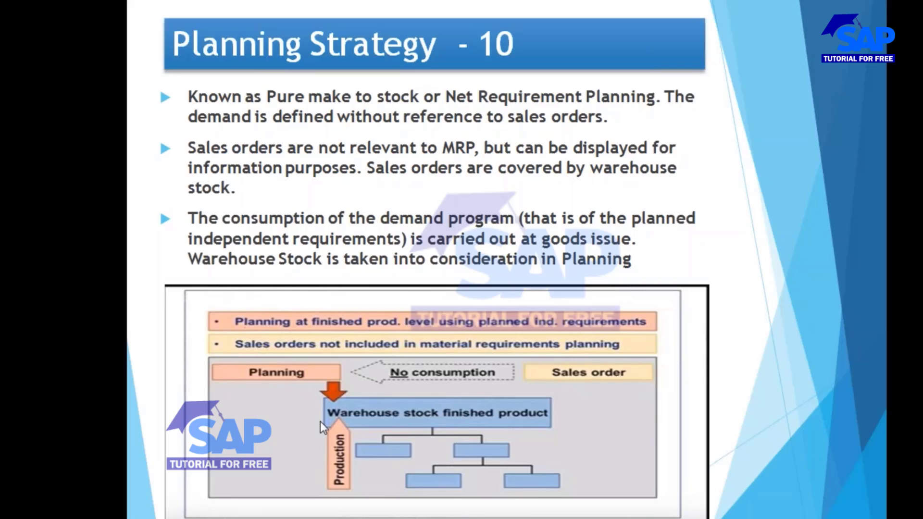
click(415, 423)
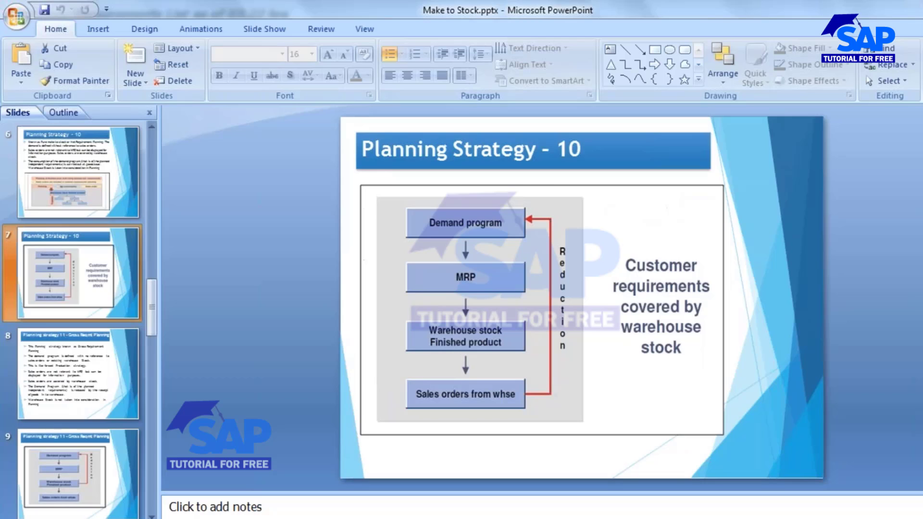
Switch to the SAP stock/requirements list for material 2094 and examine the September and October 2016 independent requirement quantities.
click(540, 467)
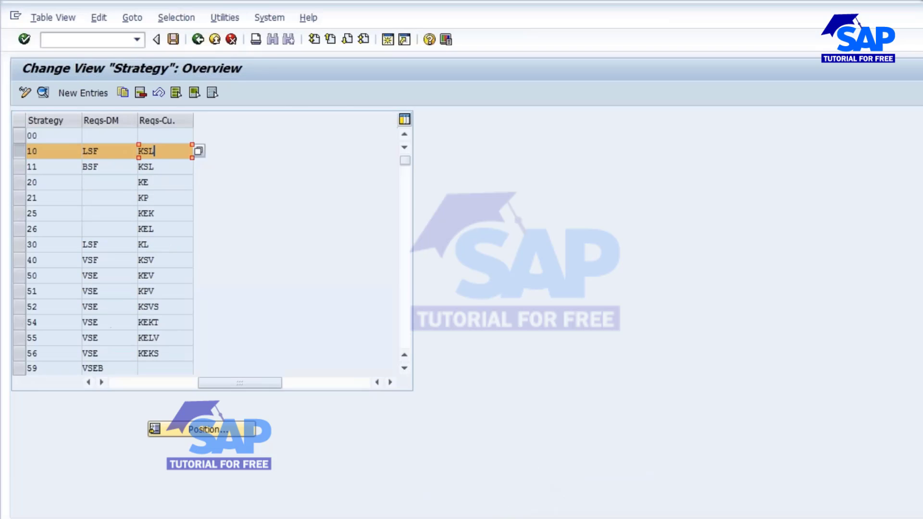
click(404, 459)
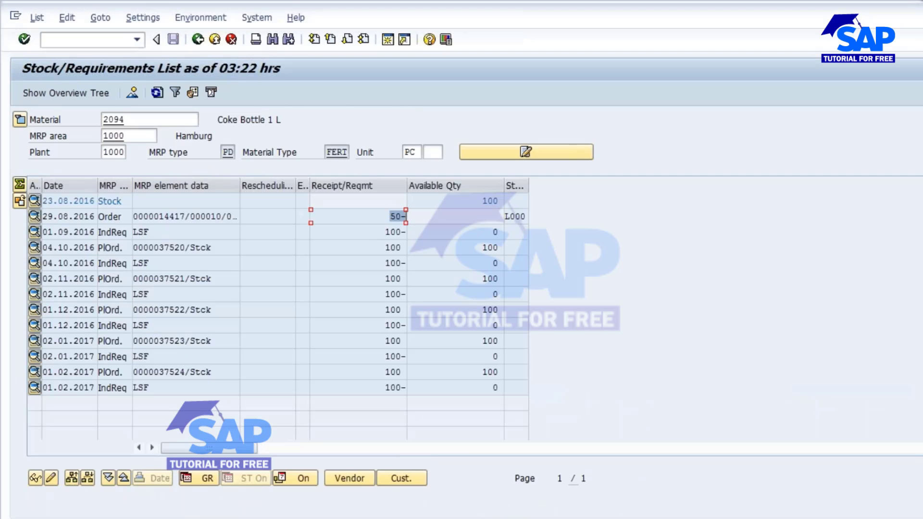
click(383, 233)
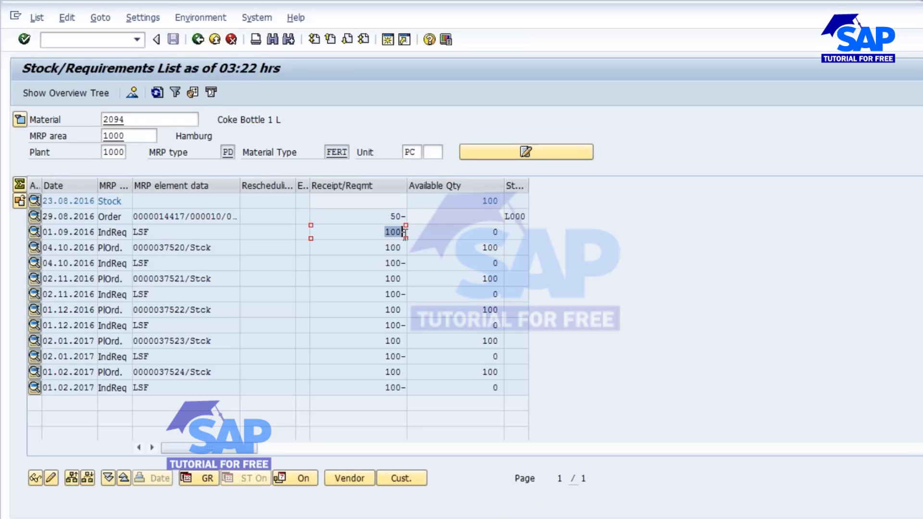
click(381, 267)
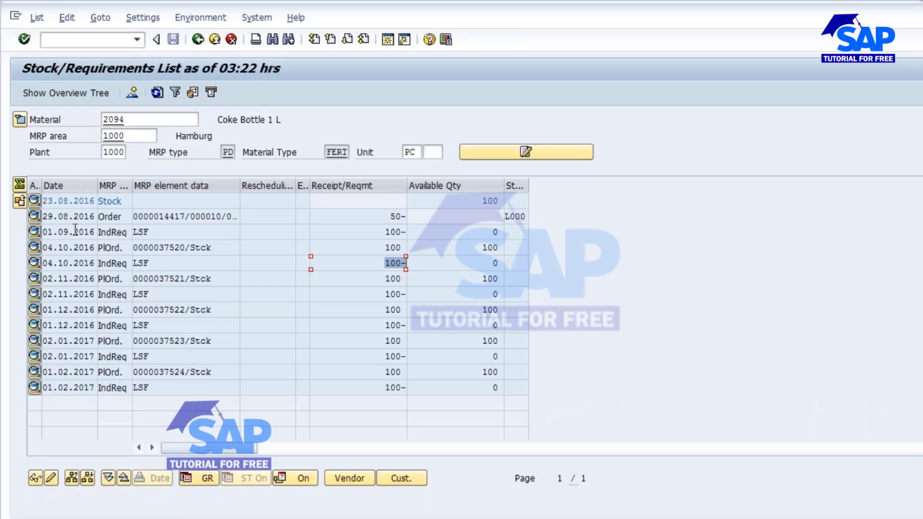
drag(383, 234, 411, 234)
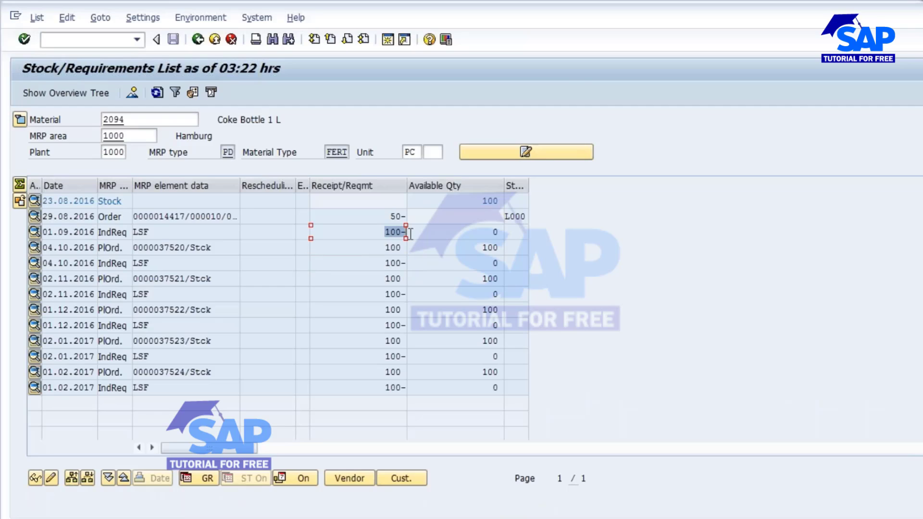
drag(383, 263, 435, 263)
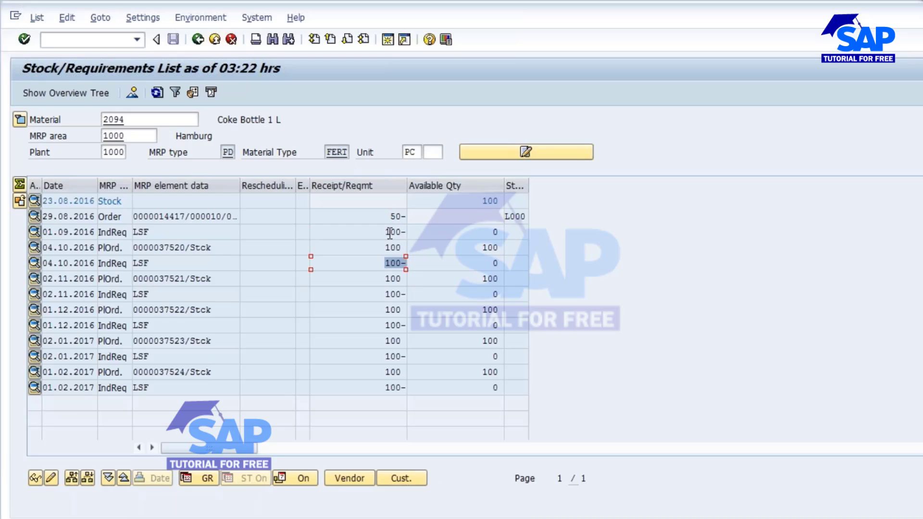
drag(390, 233, 409, 234)
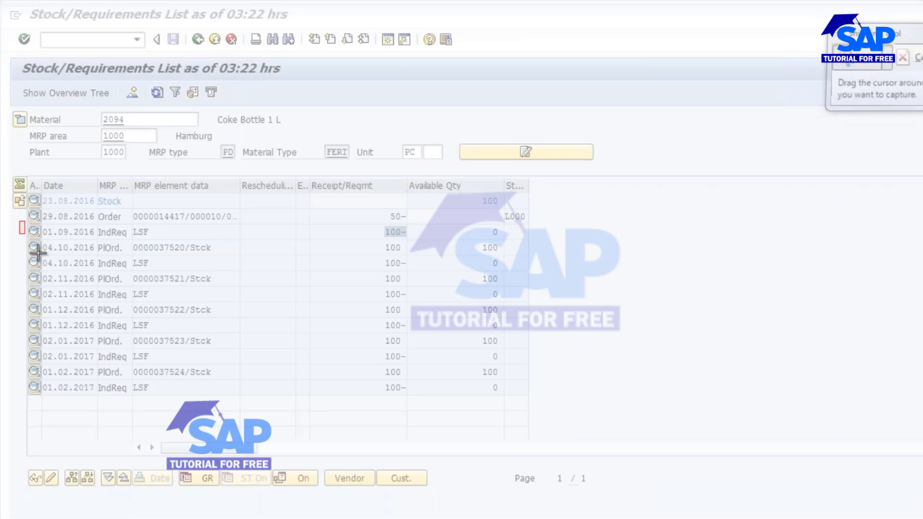
Capture the rows dated 01.09.2016 to 01.02.2017 with the Snipping Tool and minimize the capture window.
drag(19, 222, 538, 425)
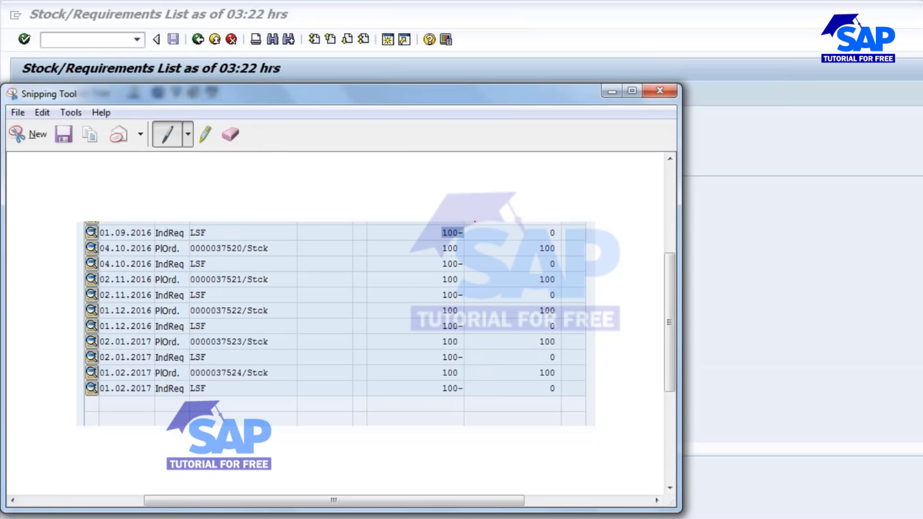
click(606, 91)
Return to the outbound delivery for material 2094 and post its goods issue.
click(533, 518)
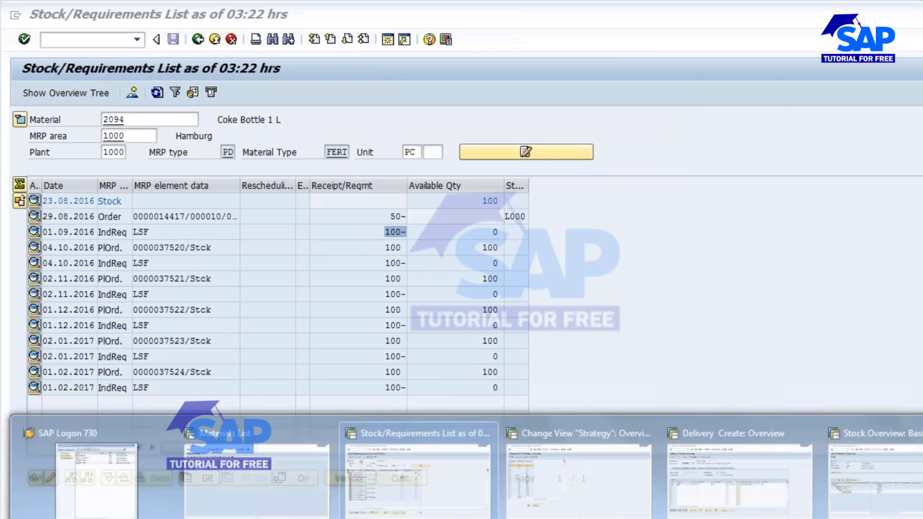
click(700, 475)
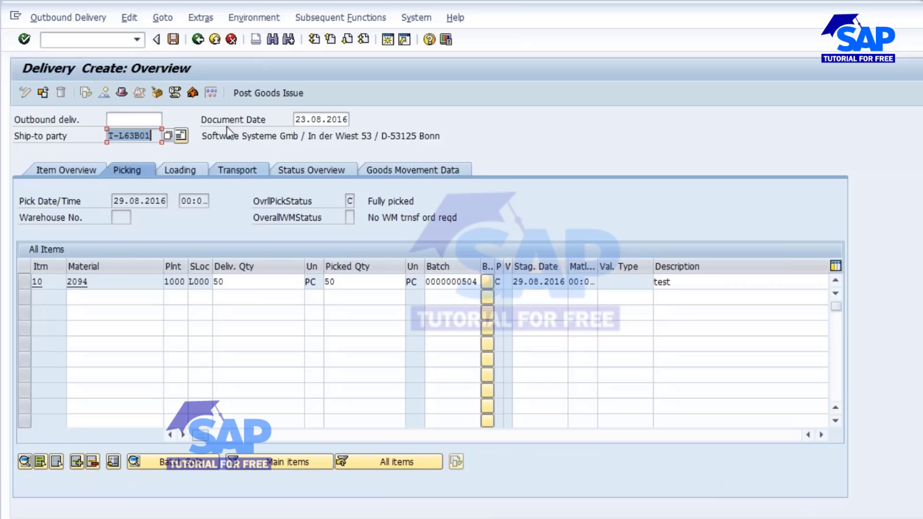
click(259, 92)
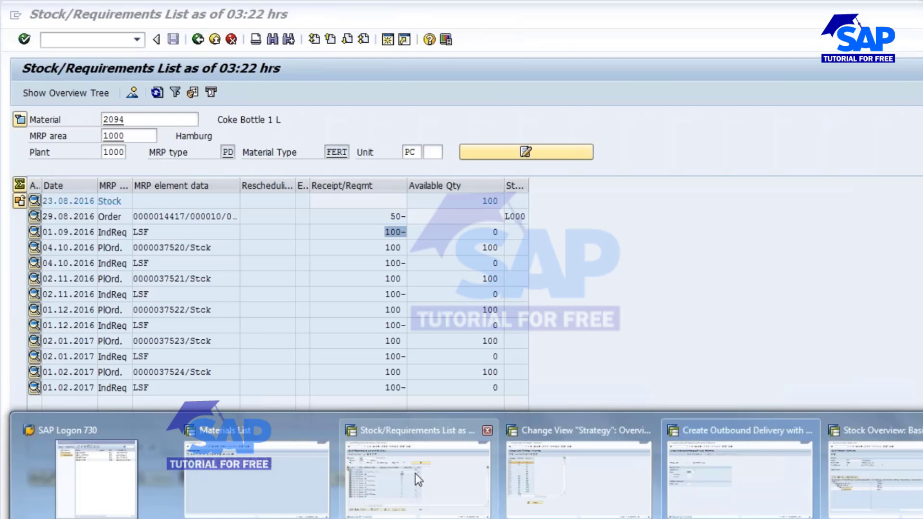
Check the stock, sales order and September requirement rows in the stock/requirements list for material 2094, and refresh the list.
click(414, 473)
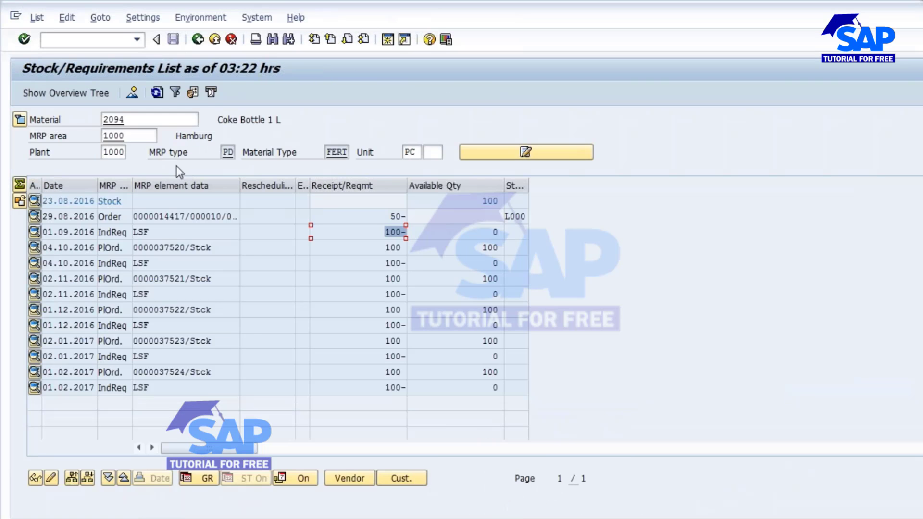
click(480, 204)
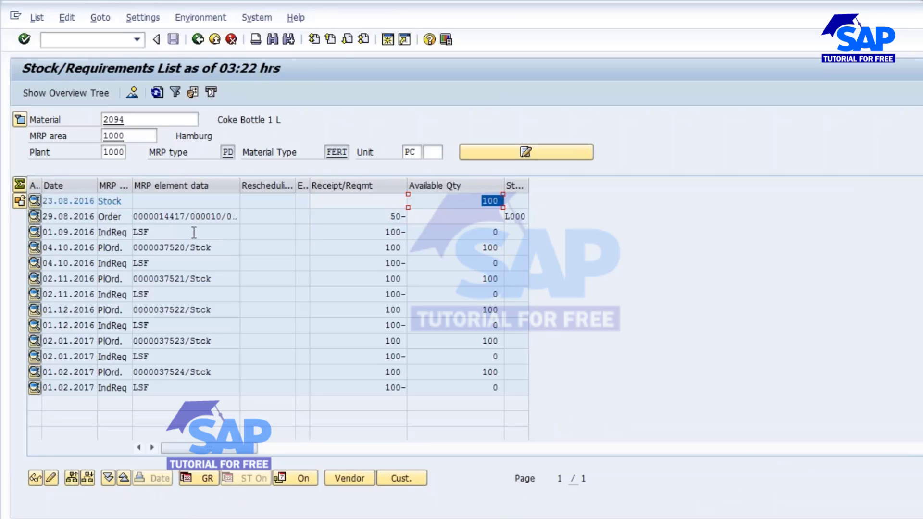
click(183, 215)
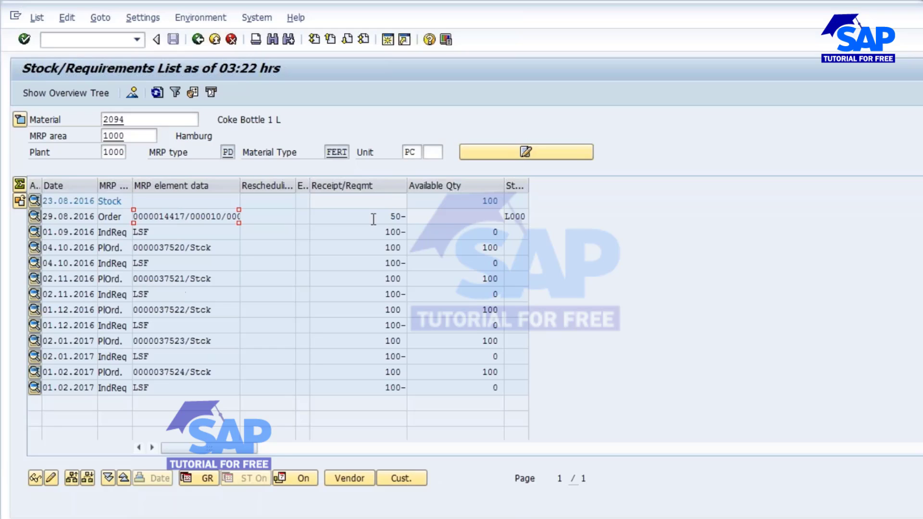
drag(389, 217, 406, 217)
click(166, 217)
click(369, 232)
click(157, 92)
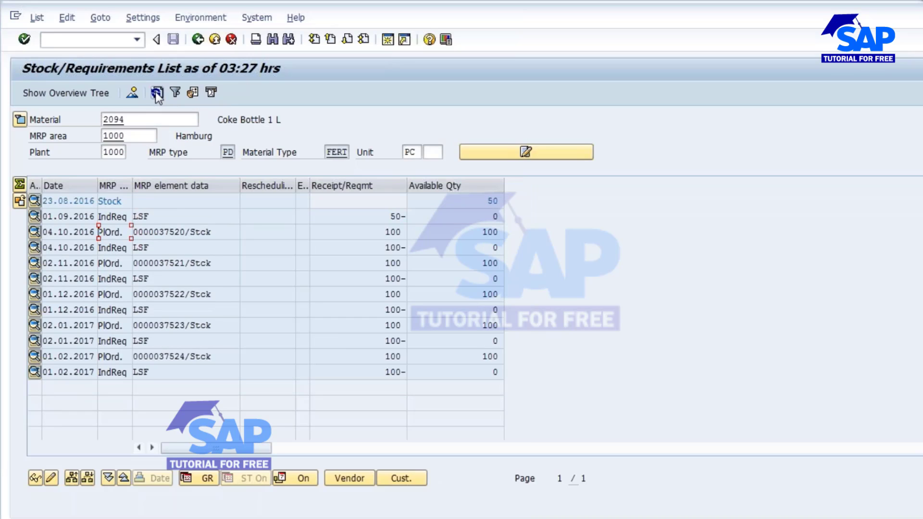
Examine the available stock and the 01.09.2016 independent requirement quantity in the refreshed list.
click(478, 208)
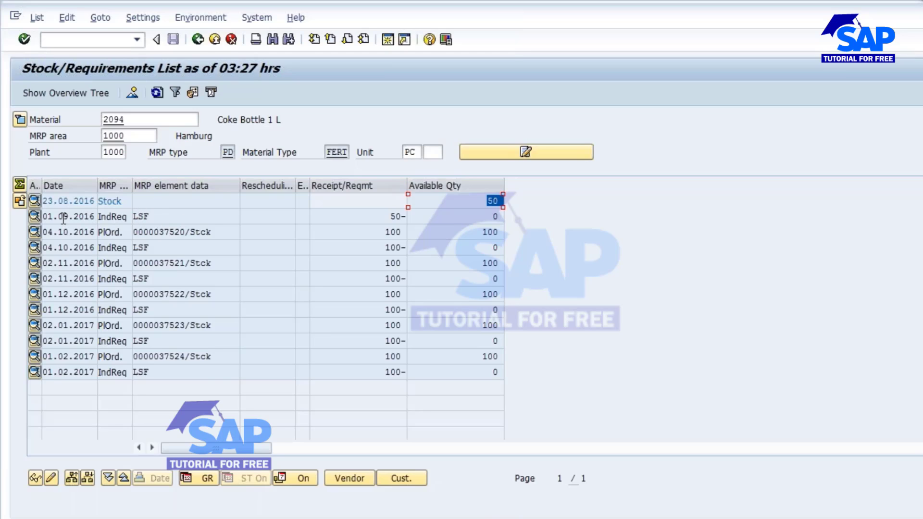
drag(162, 216, 134, 216)
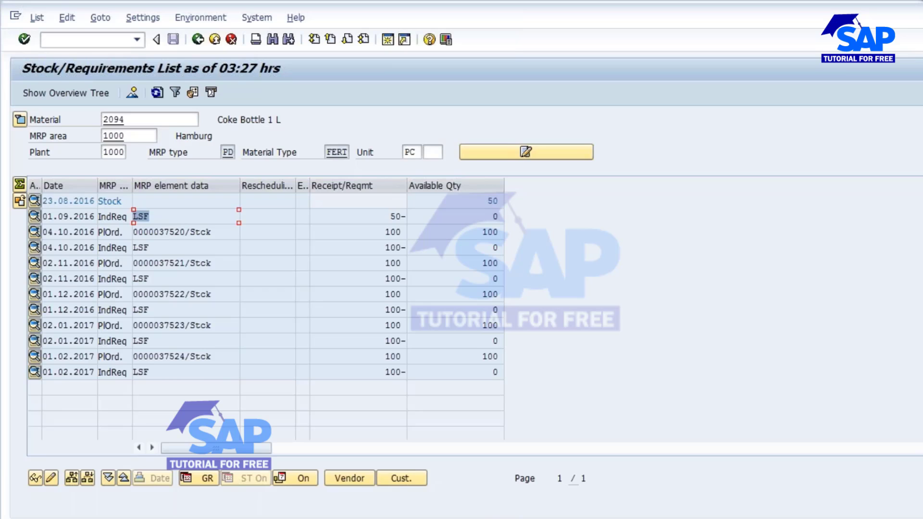
drag(386, 217, 392, 237)
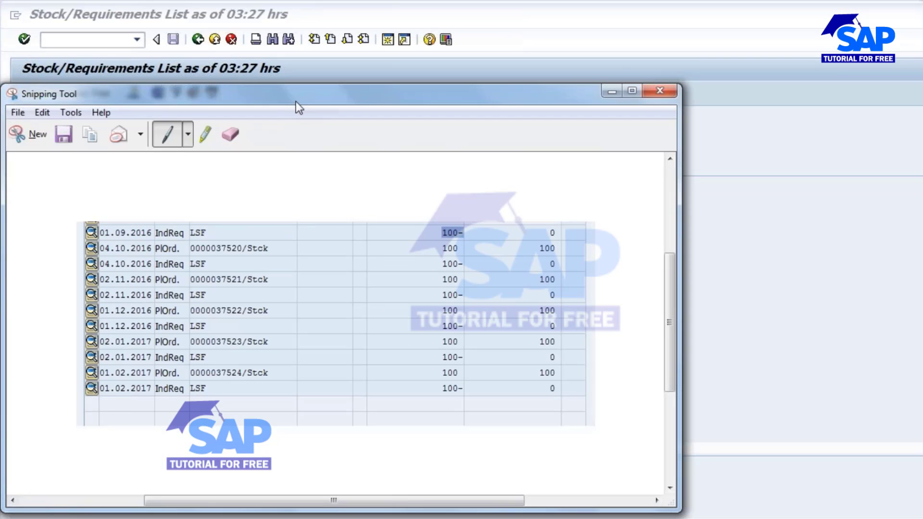
Place the Snipping Tool capture beside the refreshed stock/requirements list and clear Notepad away to compare the requirement rows.
drag(287, 99, 697, 84)
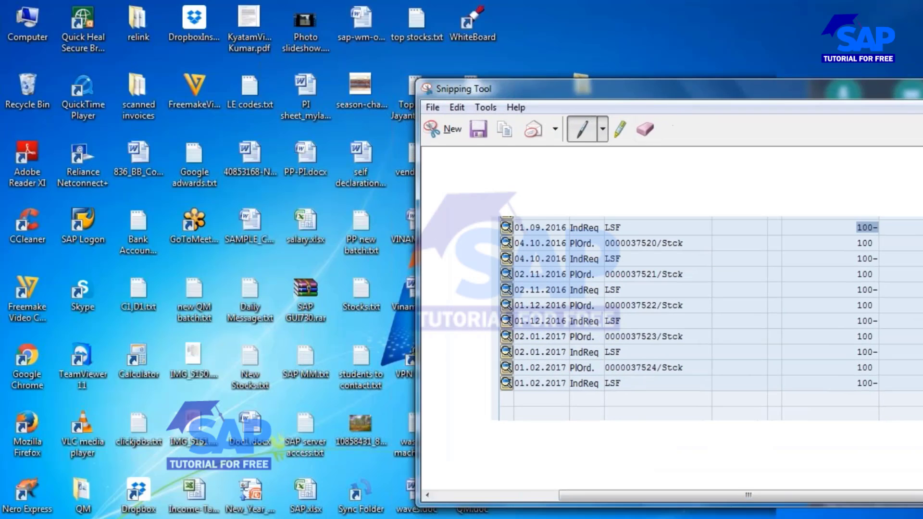
mouse_move(702, 476)
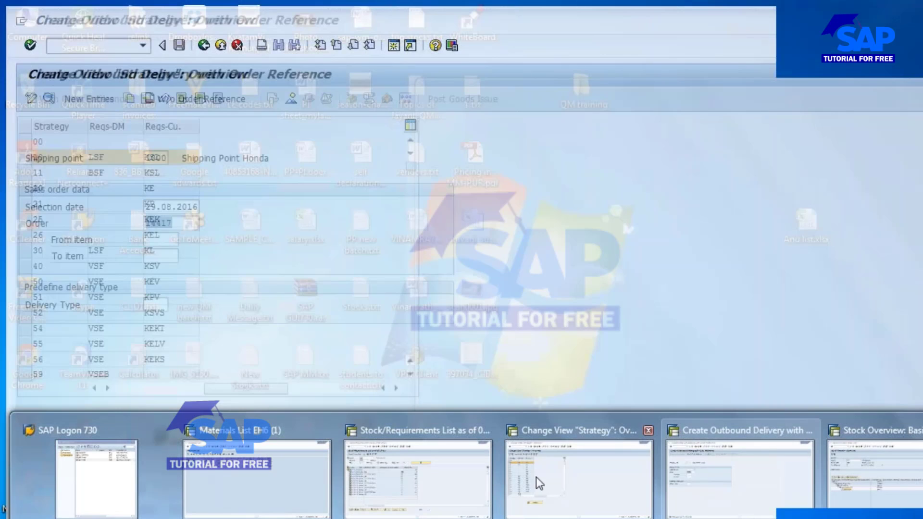
click(414, 478)
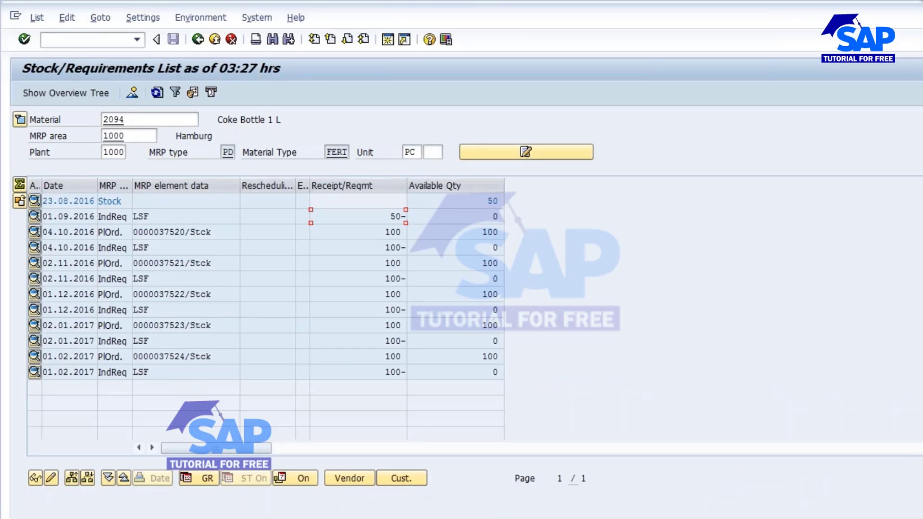
key(alt+Tab)
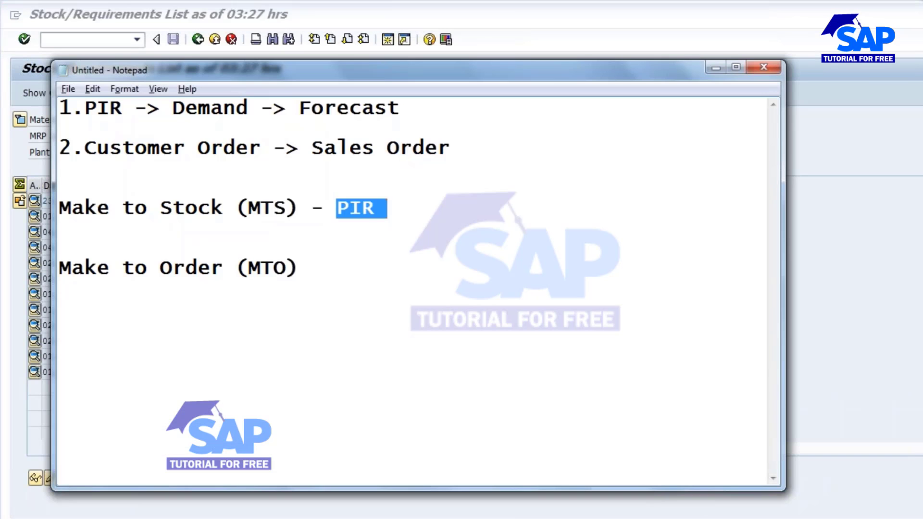
key(alt+Tab)
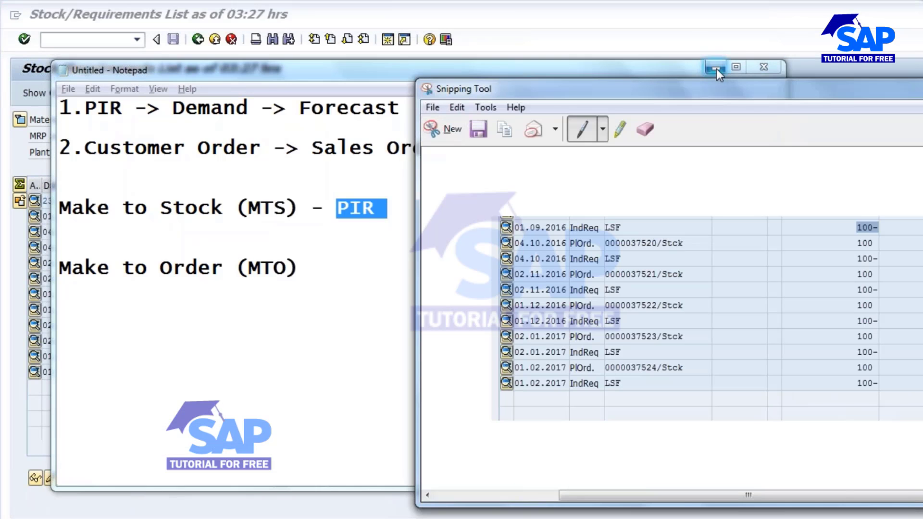
click(716, 68)
drag(521, 85, 535, 32)
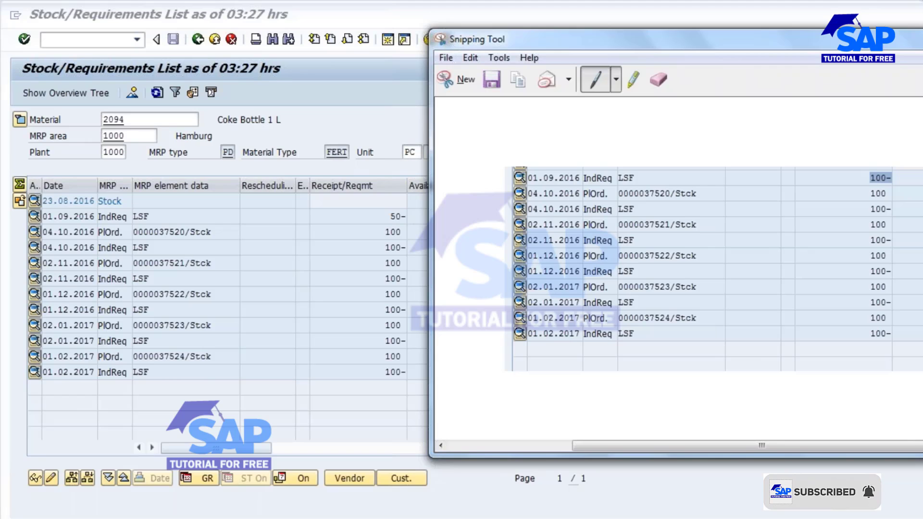
Switch to the Make to Stock presentation and compare the strategy 11 flow slide with the two Planning Strategy 10 slides.
click(571, 517)
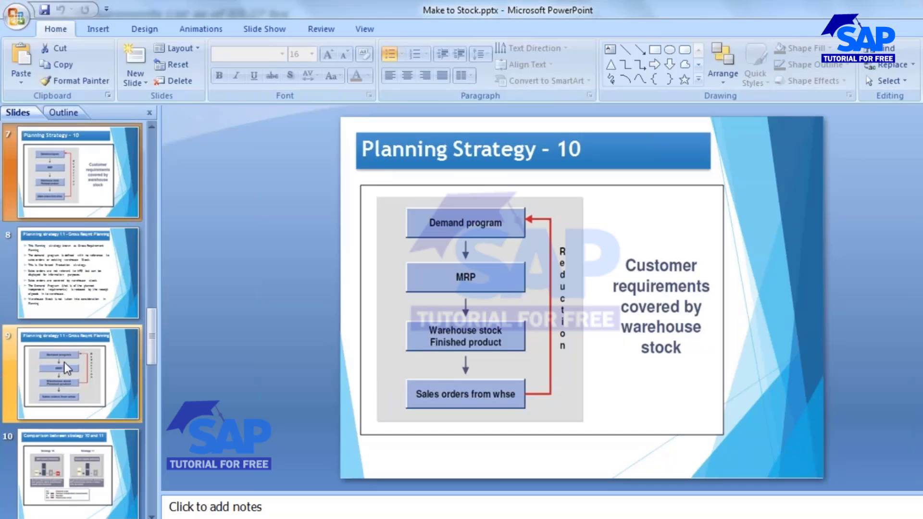
click(65, 362)
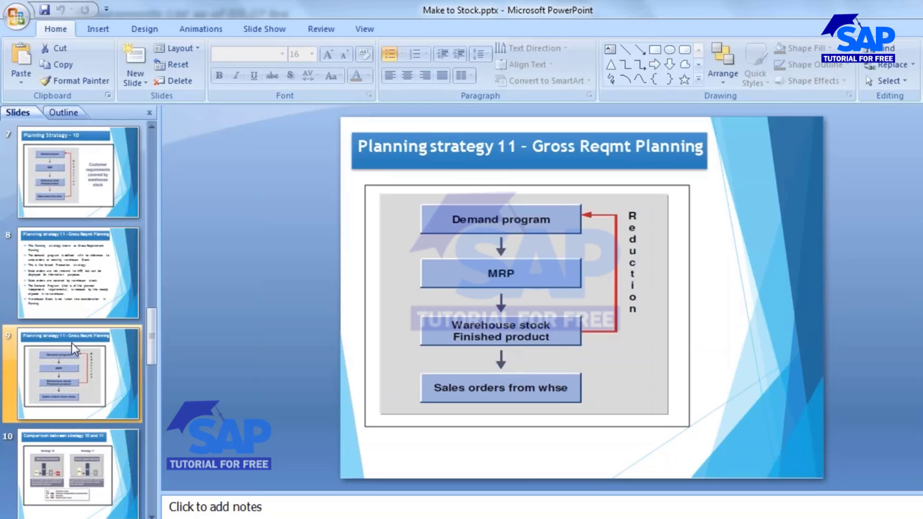
click(48, 176)
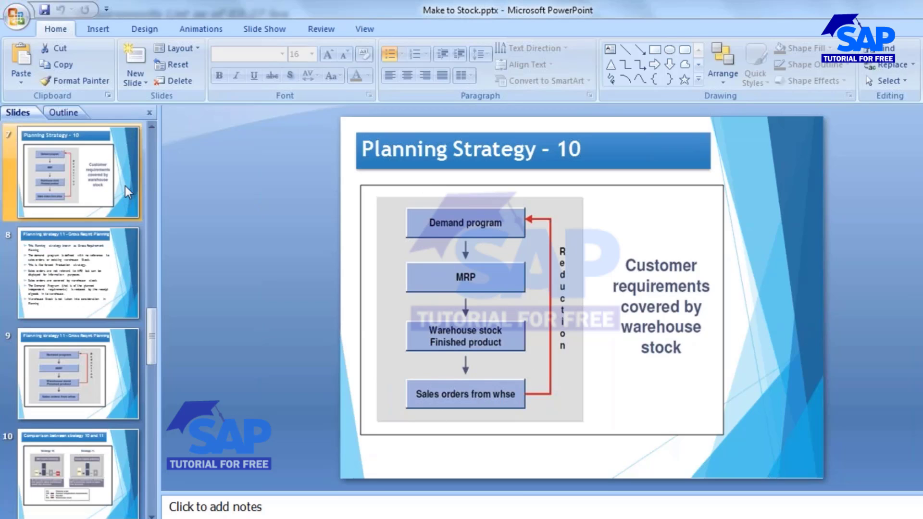
scroll(83, 244, up, 2)
click(66, 189)
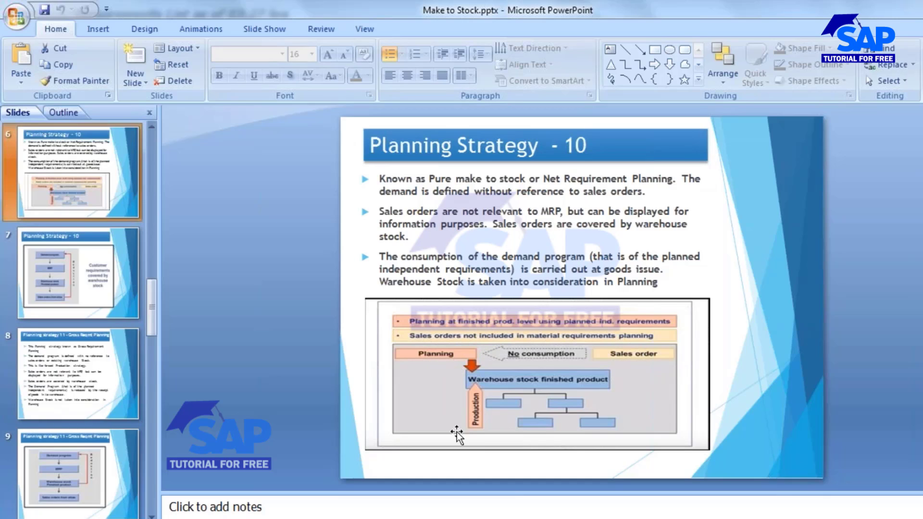
Open the 04.10.2016 independent requirement of material 2094 for changing from the stock/requirements list and inspect the September 2016 planned quantity.
mouse_move(654, 481)
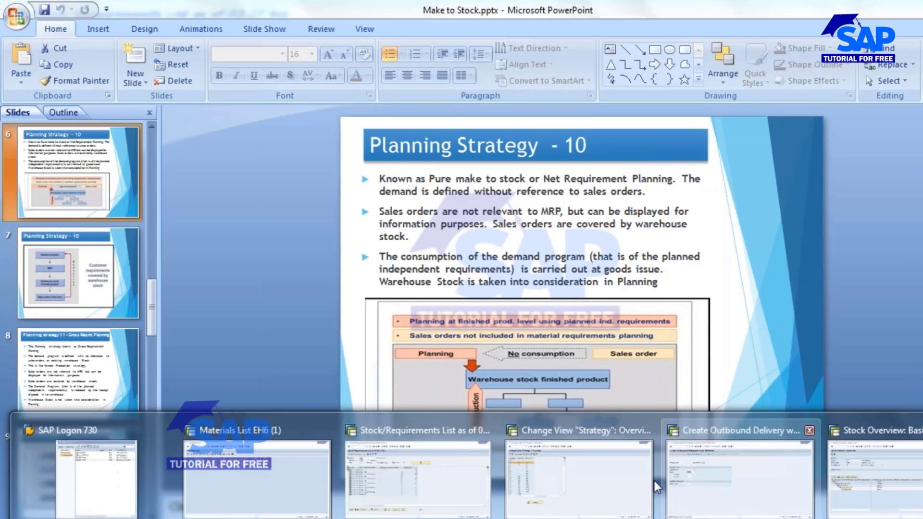
click(403, 478)
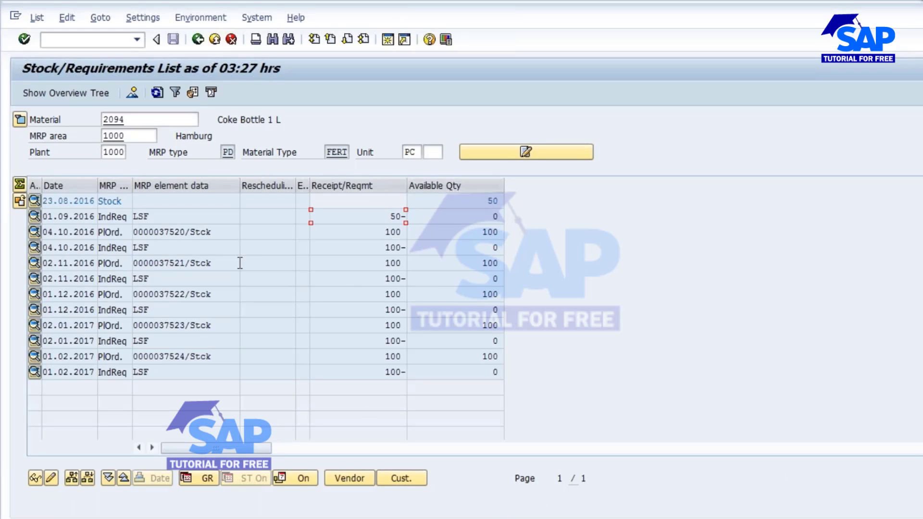
double_click(144, 247)
click(385, 349)
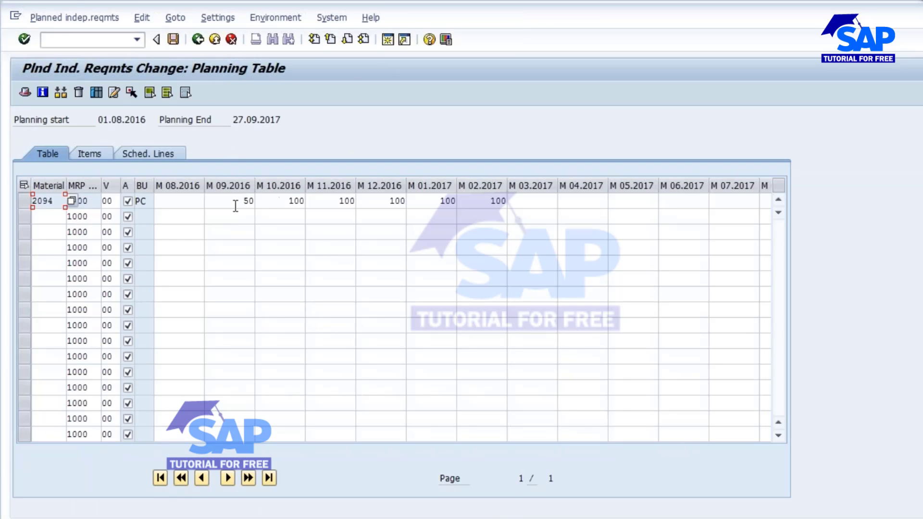
click(236, 201)
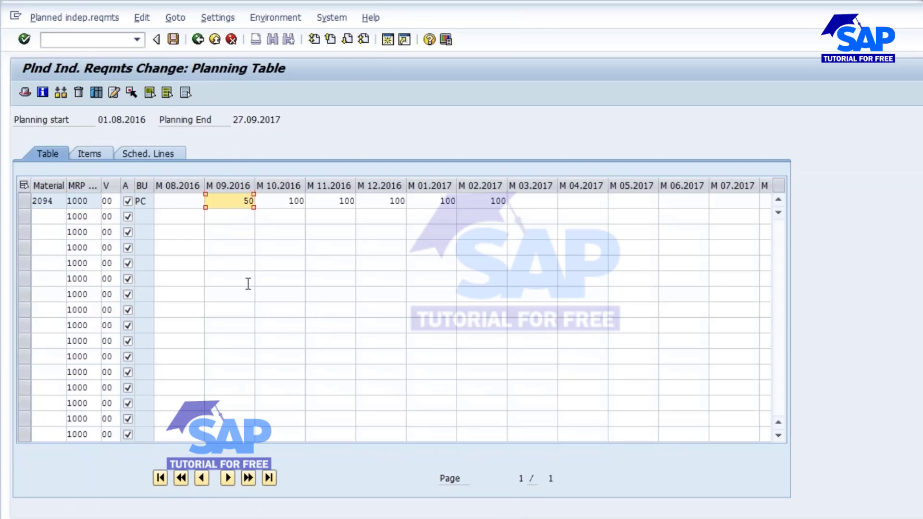
Set the planned requirement for September 2016 to 200, clear October 2016 through February 2017, save, and refresh the stock/requirements list.
key(Tab)
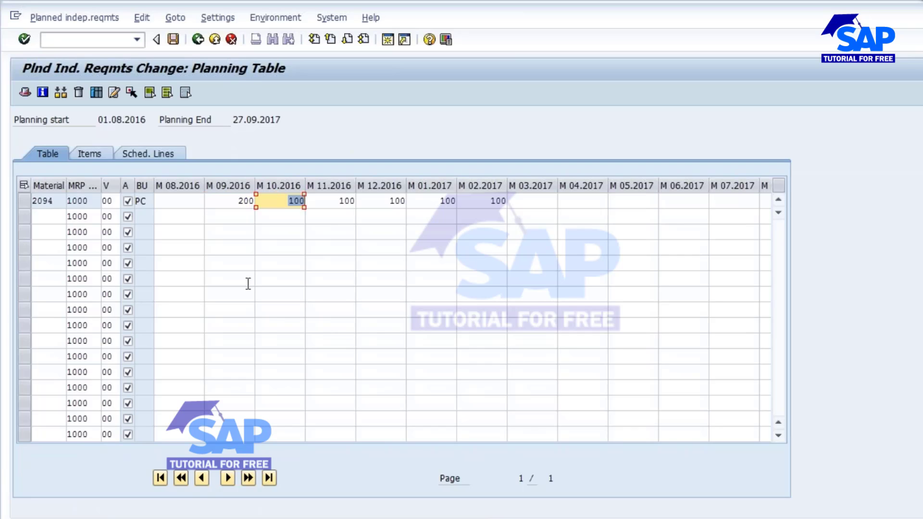
key(Delete)
key(Tab)
key(Delete)
key(Tab)
key(Delete)
key(Tab)
key(Delete)
key(Tab)
key(Delete)
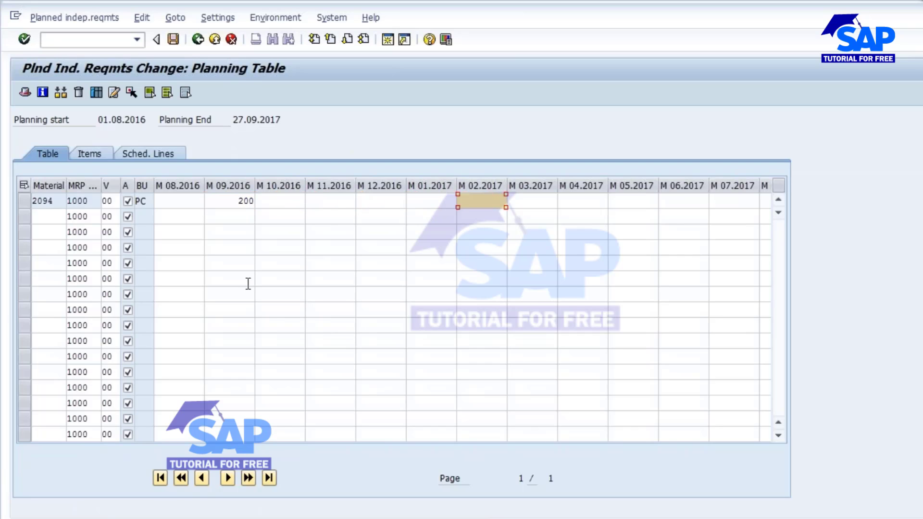
click(172, 40)
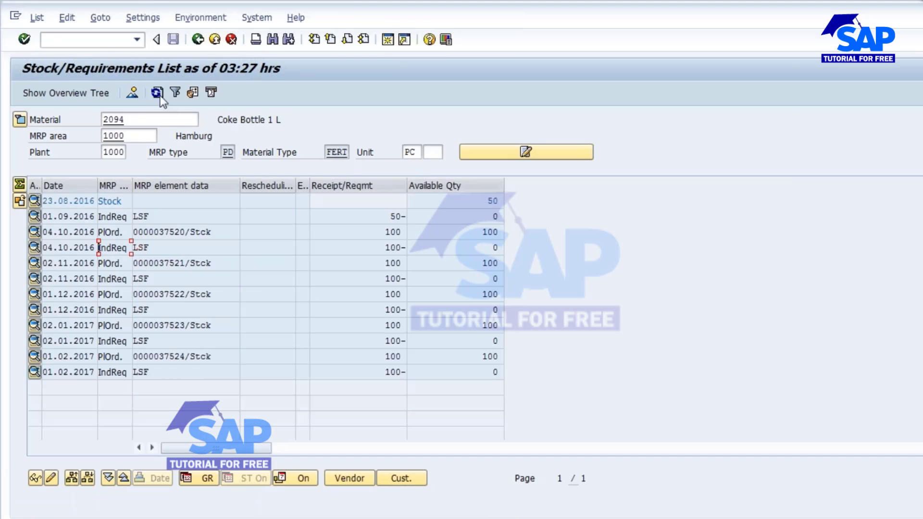
click(159, 94)
drag(379, 217, 414, 224)
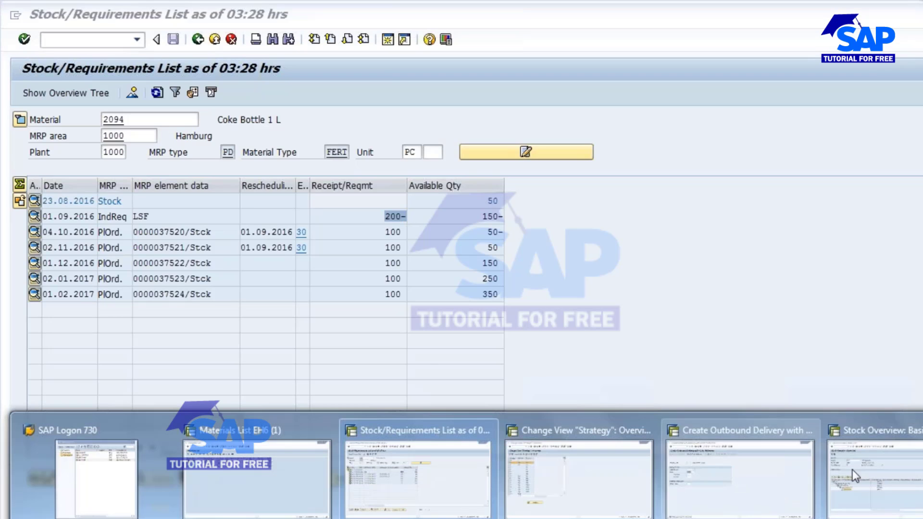
Run single-item, multi-level MRP for material 2094 in the outbound delivery session and refresh the stock/requirements list.
click(734, 466)
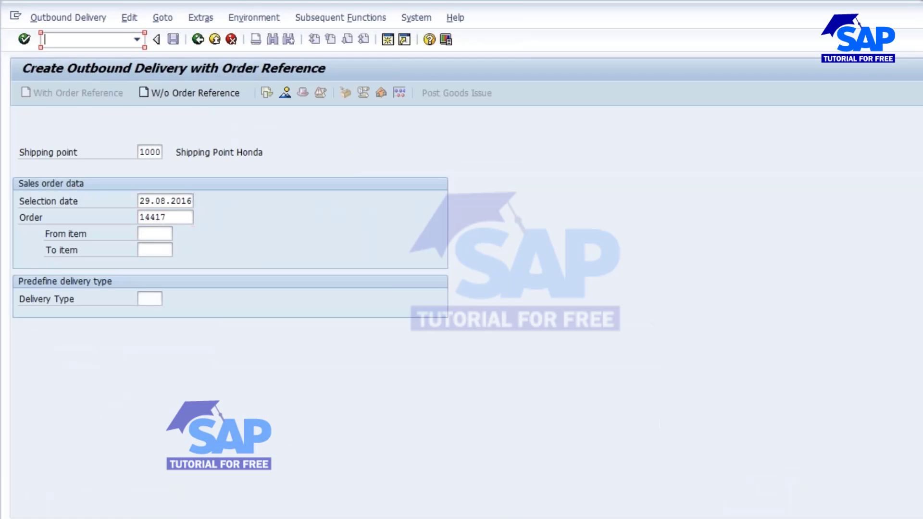
text(/NMD02)
key(Return)
key(Return)
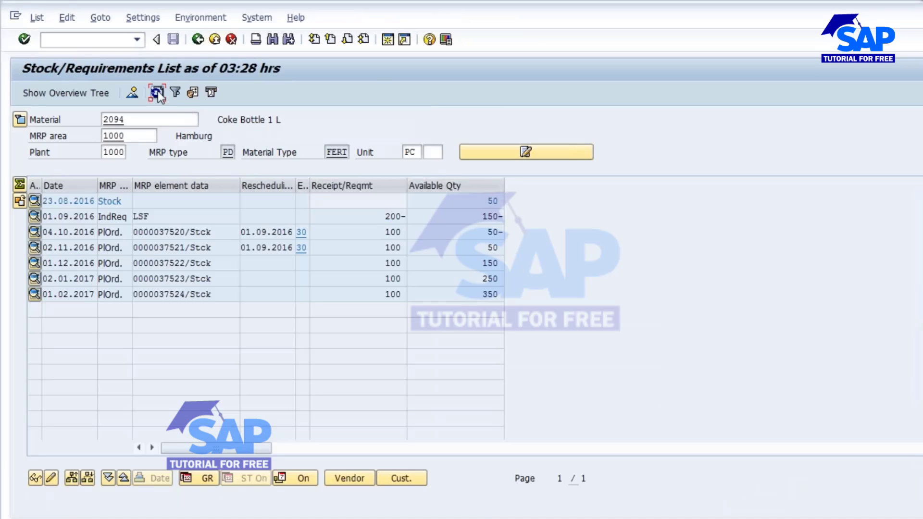
click(157, 92)
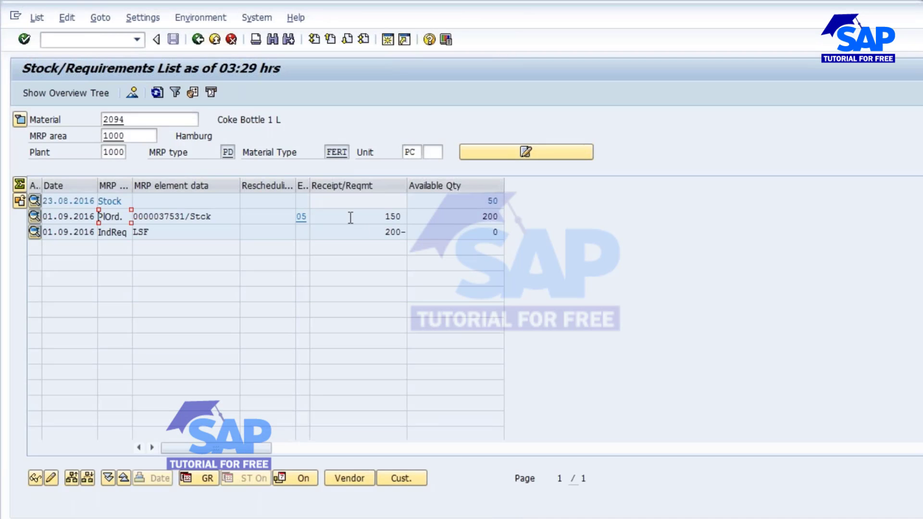
Delete the 01.09.2016 planned order from the stock/requirements list of material 2094 and refresh the list.
double_click(170, 217)
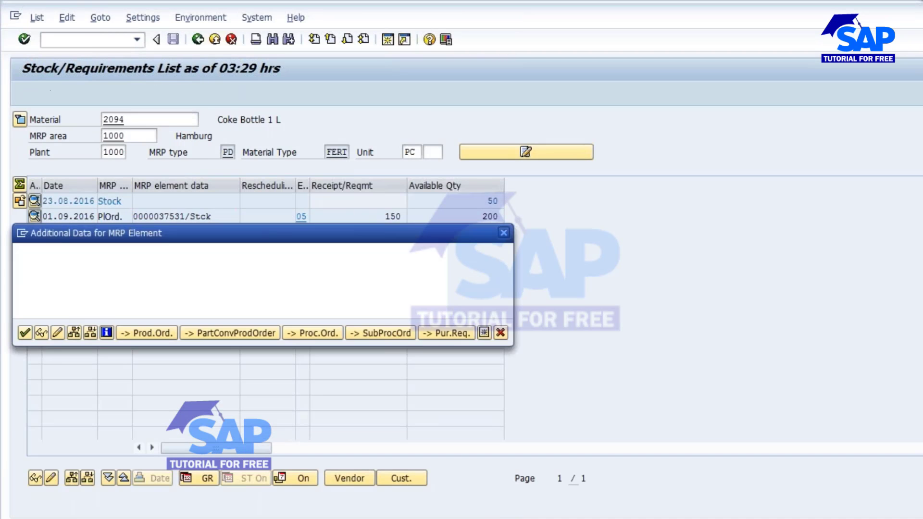
click(54, 333)
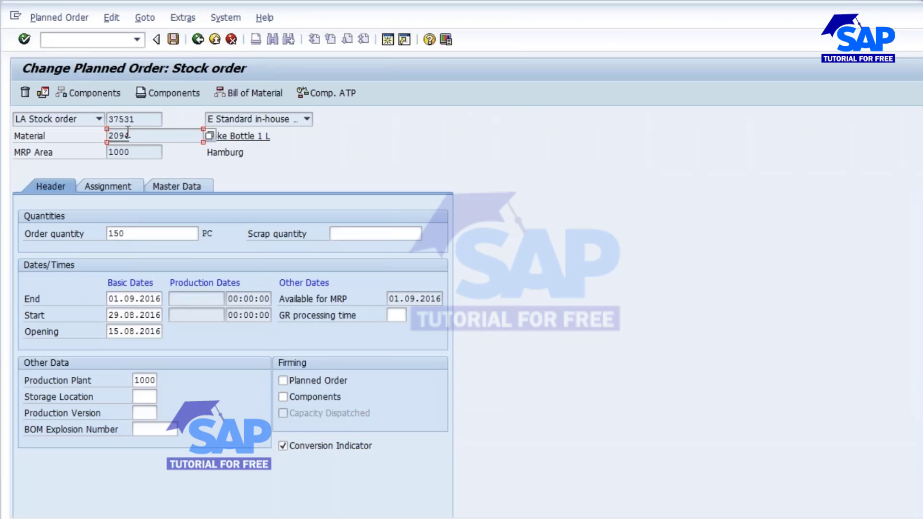
click(25, 93)
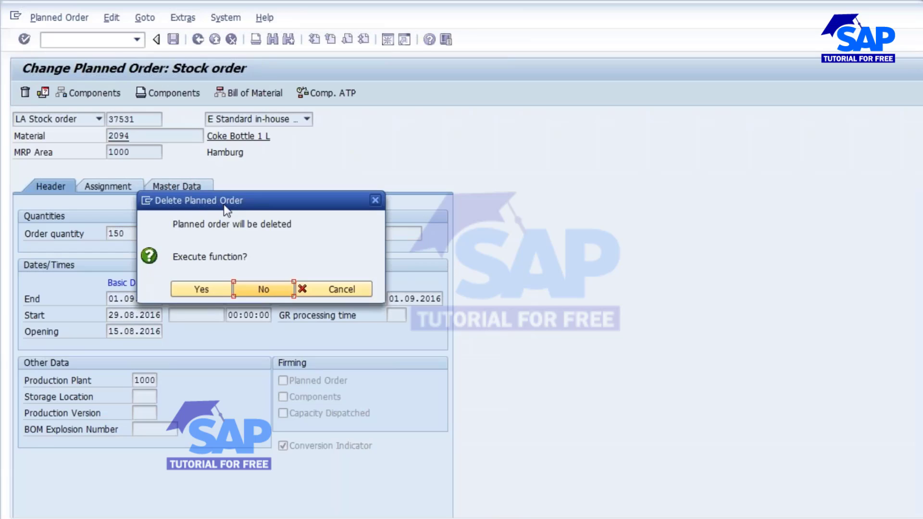
click(194, 289)
click(157, 92)
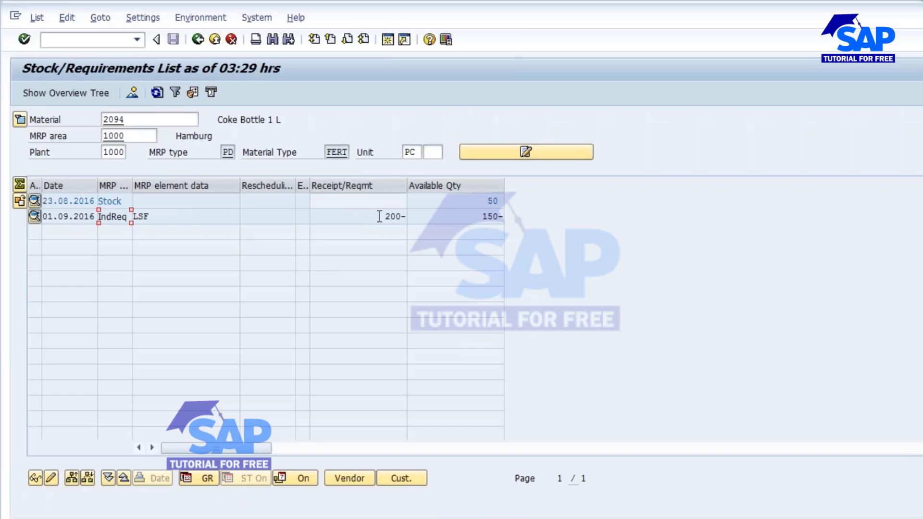
Examine the 01.09.2016 independent requirement quantity and the available stock of material 2094.
drag(379, 215, 408, 217)
click(156, 217)
drag(485, 202, 503, 202)
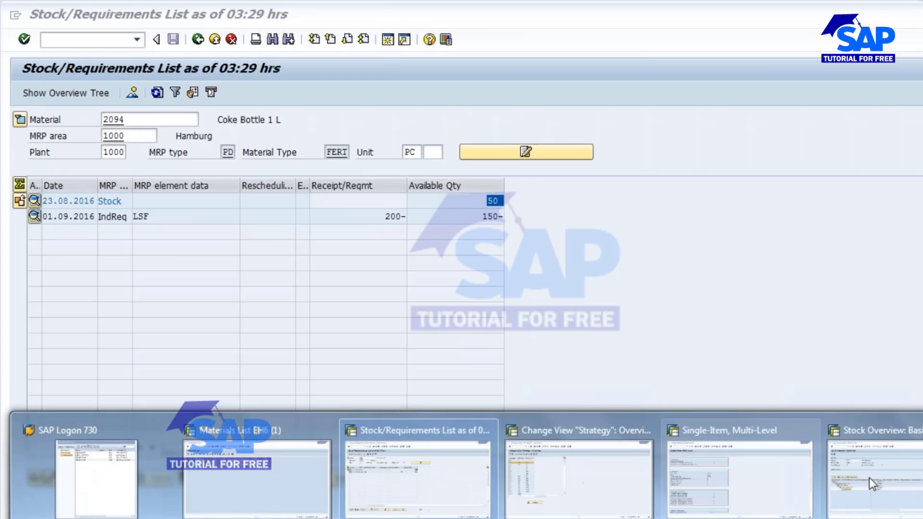
Start a standard order (OR) in the stock overview session and enter the customer number as sold-to and ship-to party.
click(872, 477)
click(45, 40)
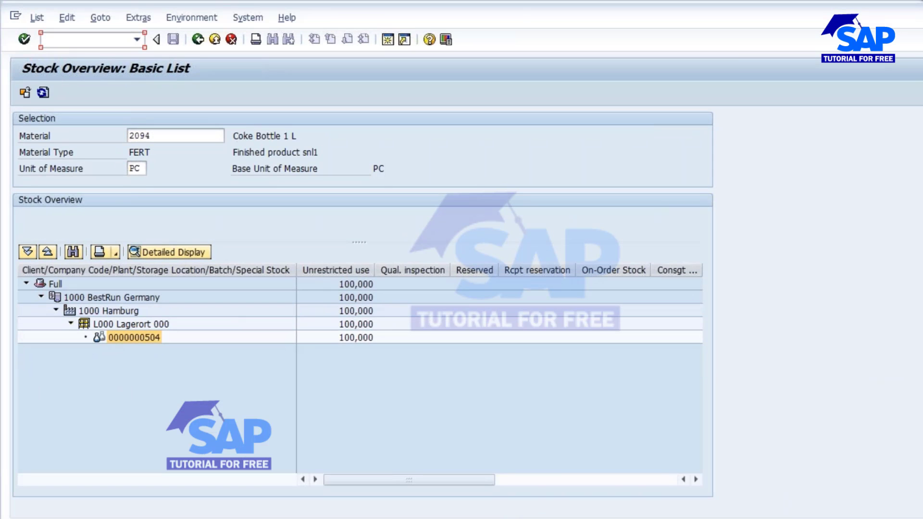
text(/nva03)
key(Return)
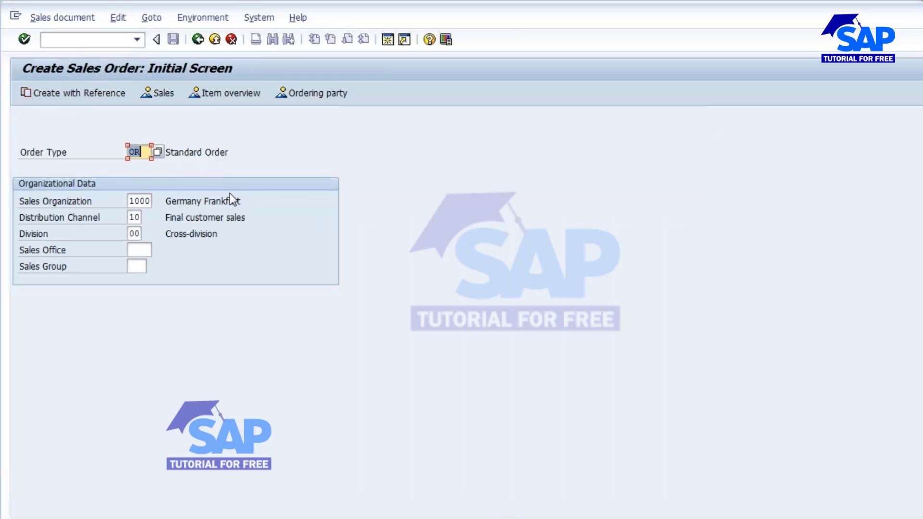
key(Return)
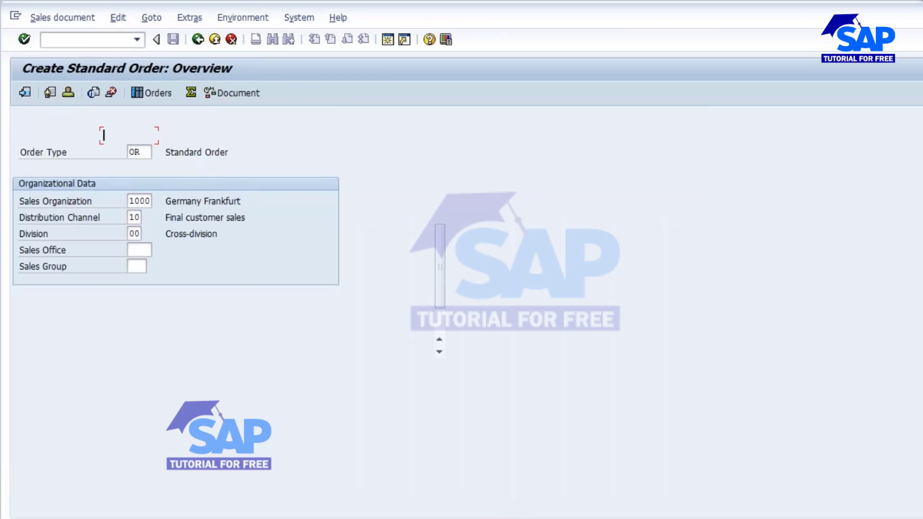
click(111, 136)
click(122, 150)
click(121, 154)
click(118, 164)
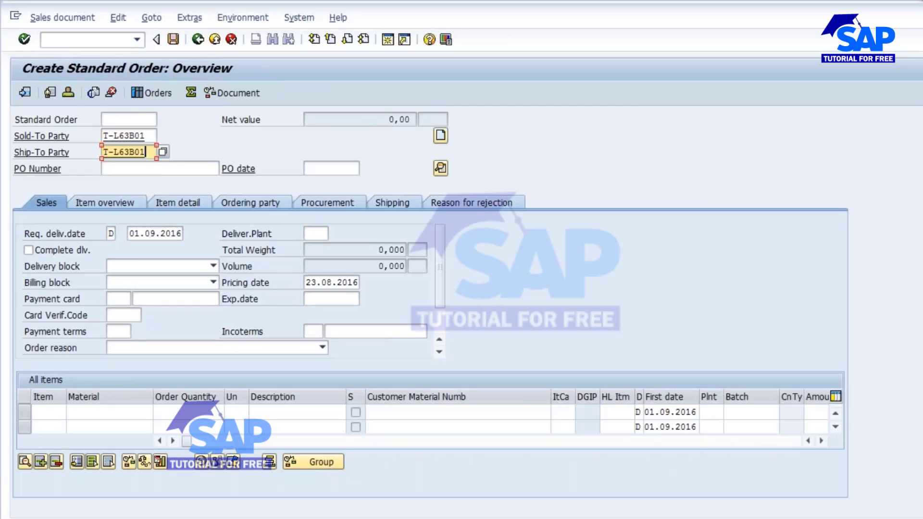
click(114, 172)
Add an item for material 2094 with order quantity 100 and delivering plant 1000, accepting one-time delivery in the availability control.
click(99, 411)
click(90, 431)
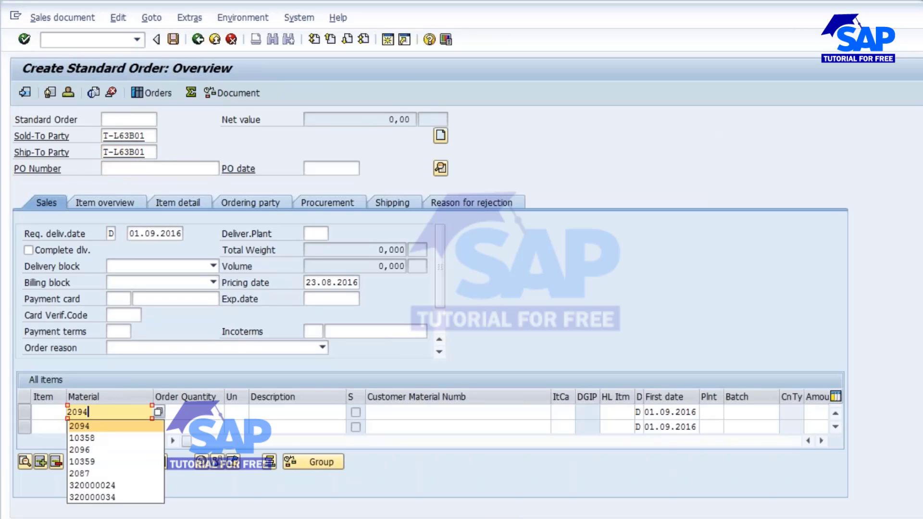
click(202, 411)
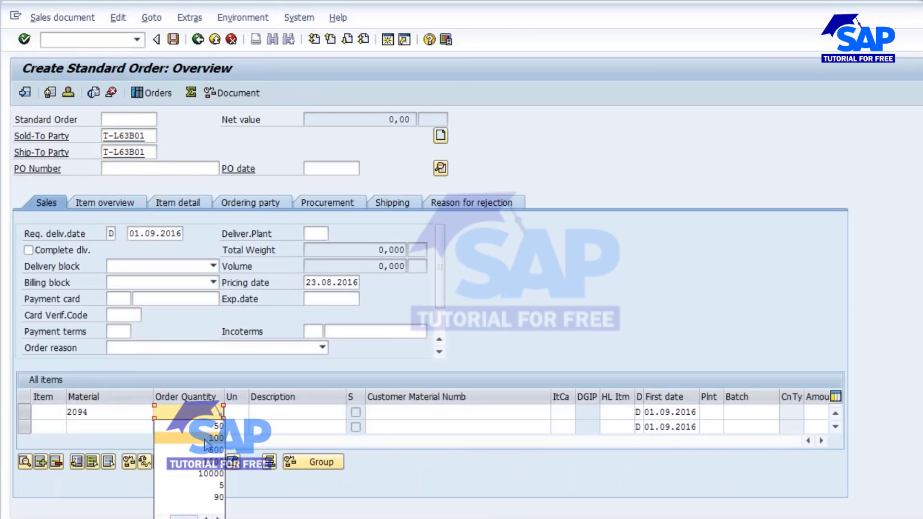
click(209, 437)
click(317, 235)
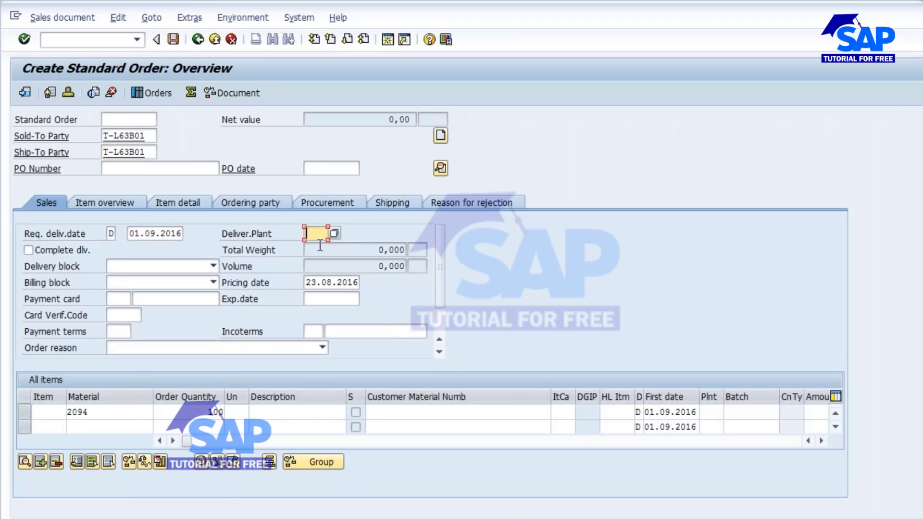
key(Return)
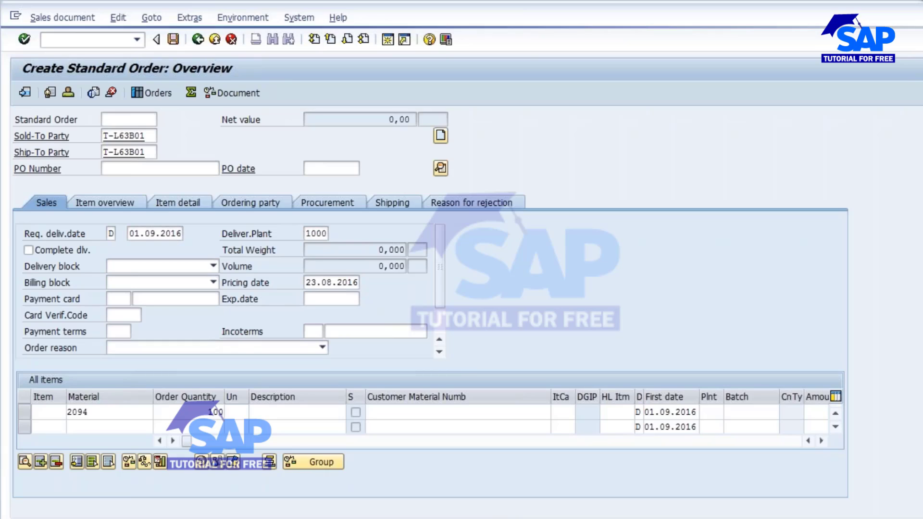
click(59, 92)
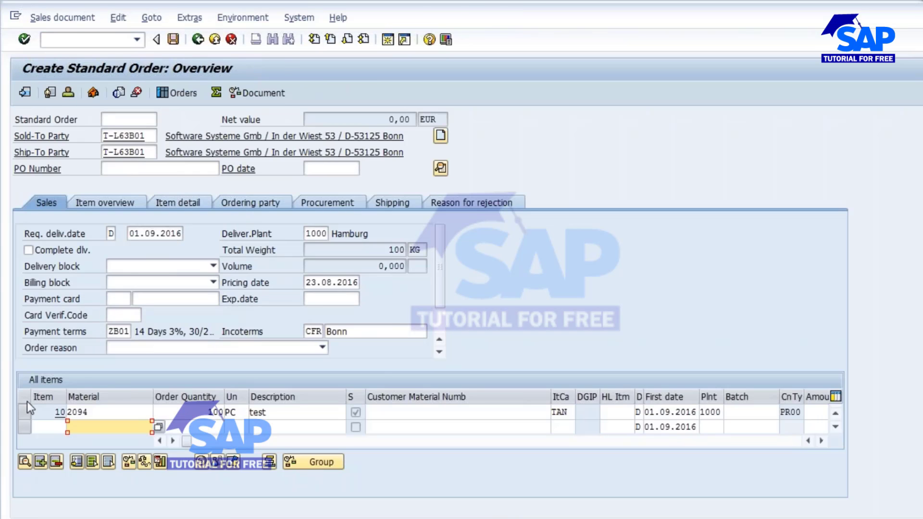
Complete the missing pricing of item 10 from the incompletion log by adding condition type EK01 with amount 2.
click(118, 17)
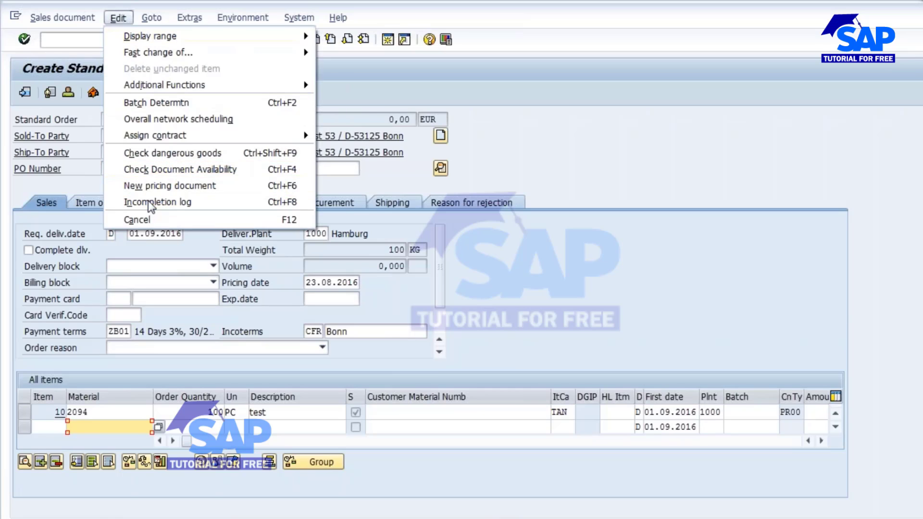
click(149, 202)
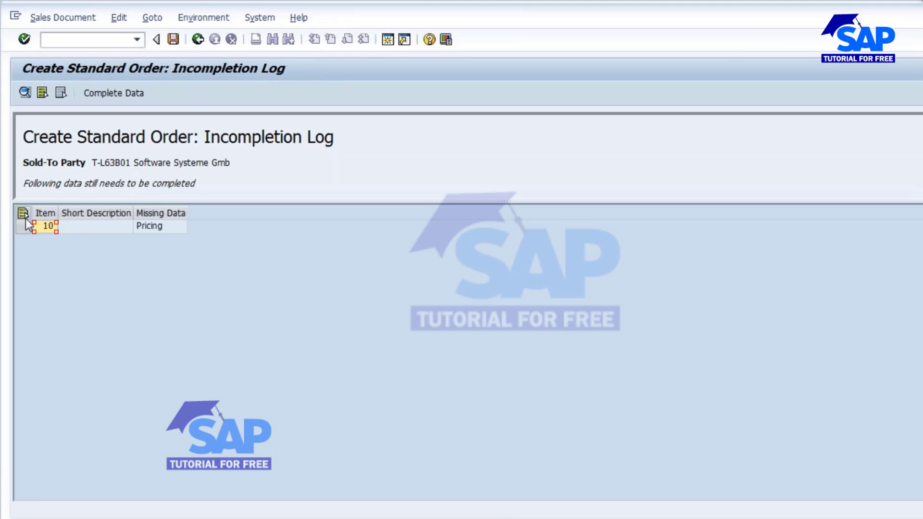
click(106, 93)
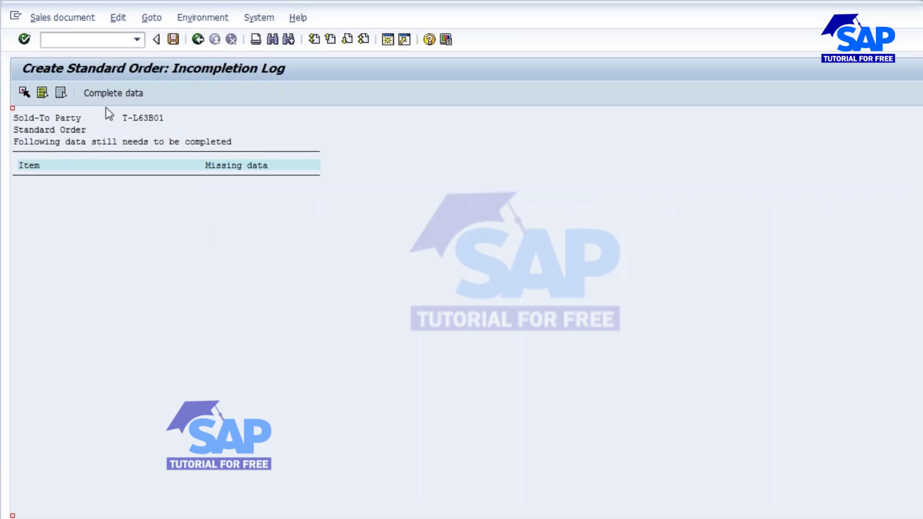
click(107, 93)
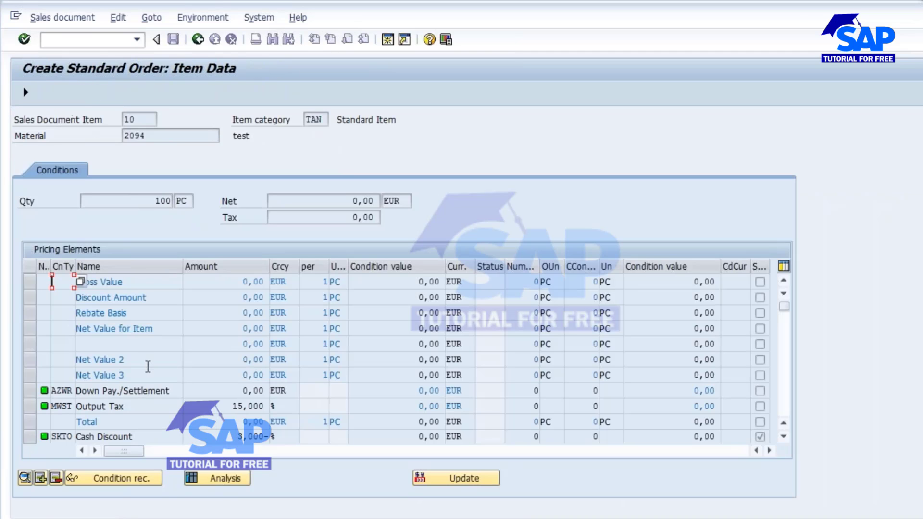
scroll(148, 367, down, 1)
key(space)
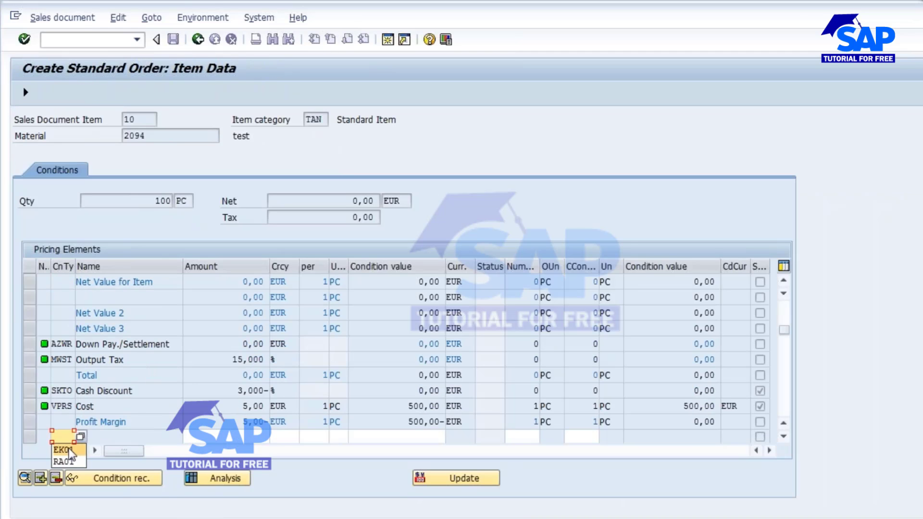
click(68, 448)
click(242, 436)
text(2)
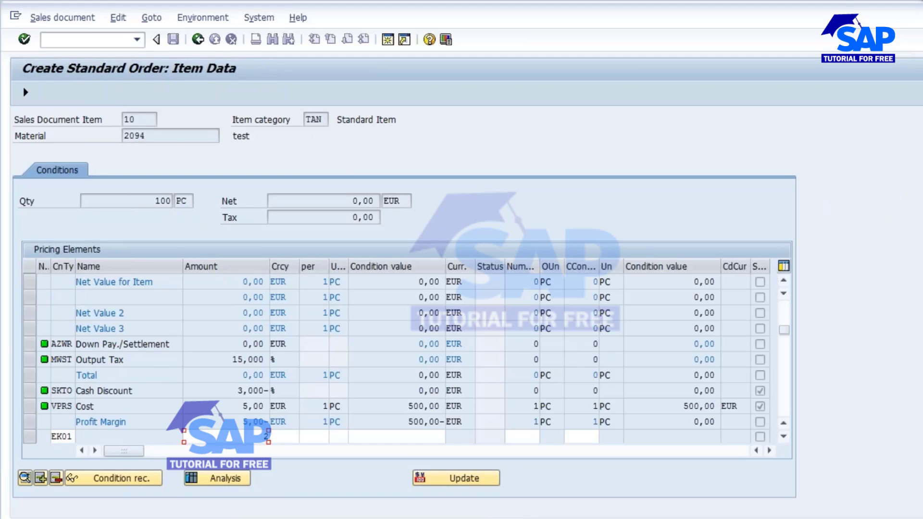
key(Return)
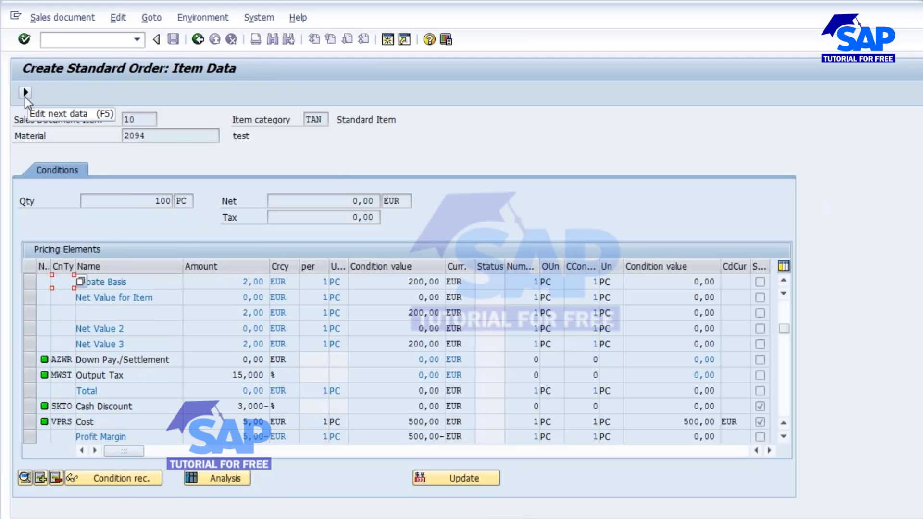
key(F3)
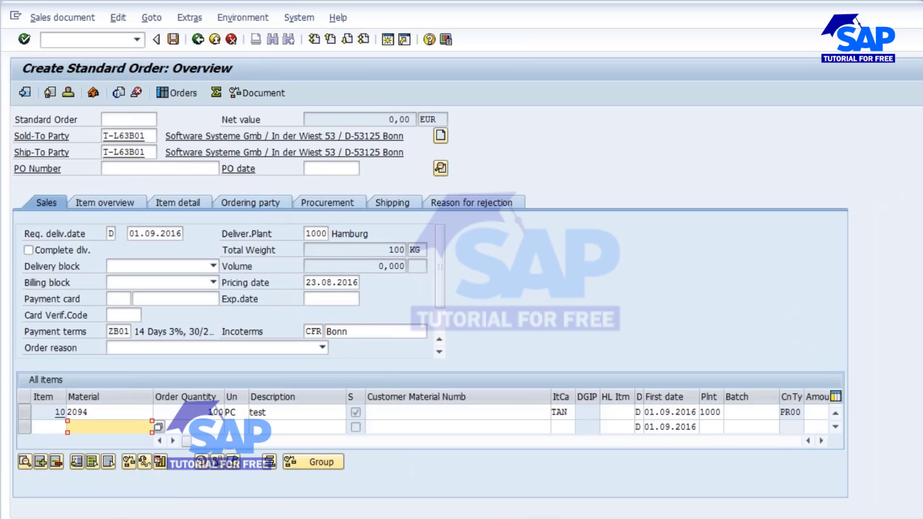
Set storage location L000 in the shipping data of item 10, accept one-time delivery, and save the order.
double_click(78, 410)
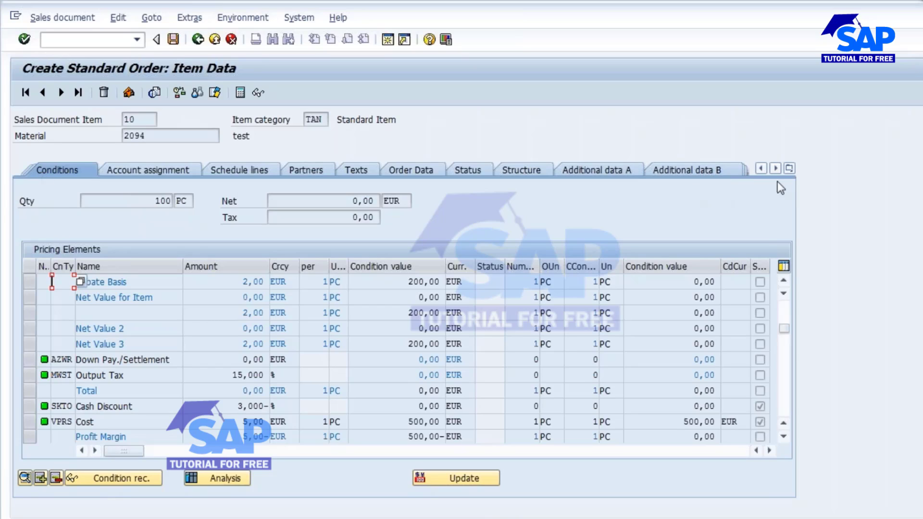
click(758, 169)
click(758, 170)
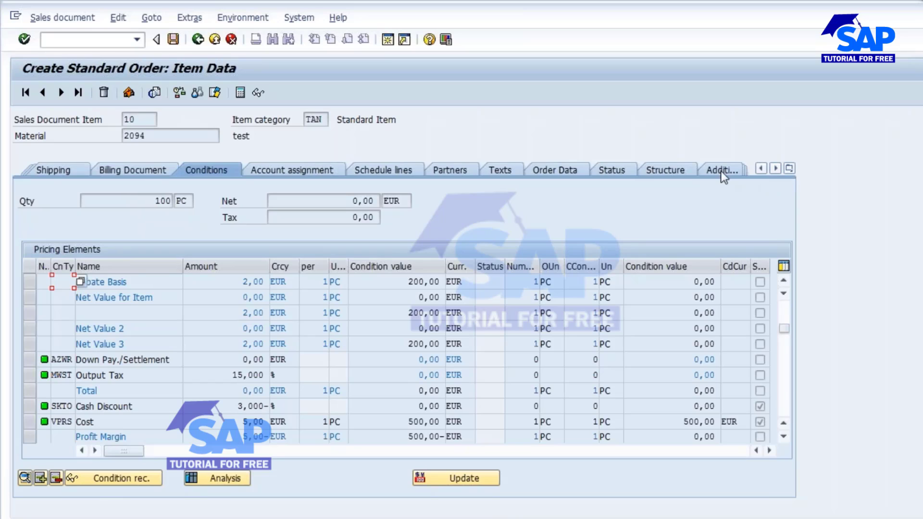
click(51, 169)
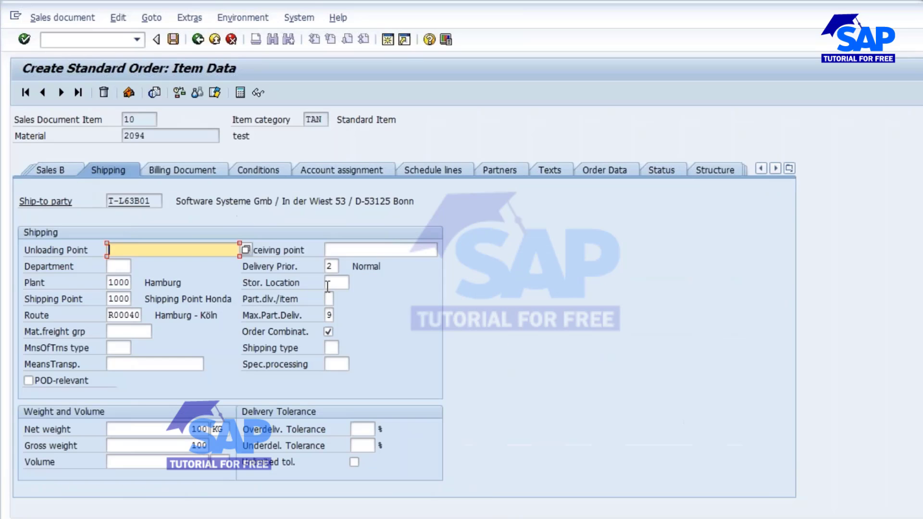
key(Return)
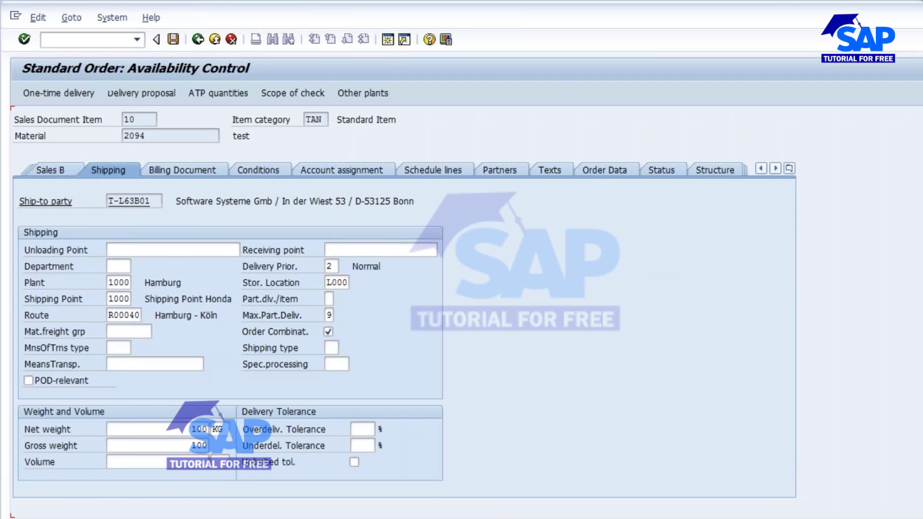
click(58, 90)
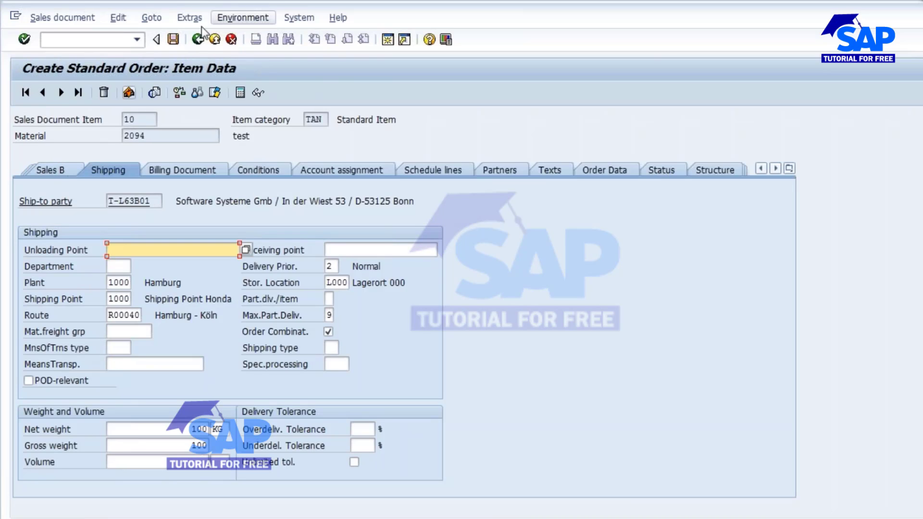
click(174, 40)
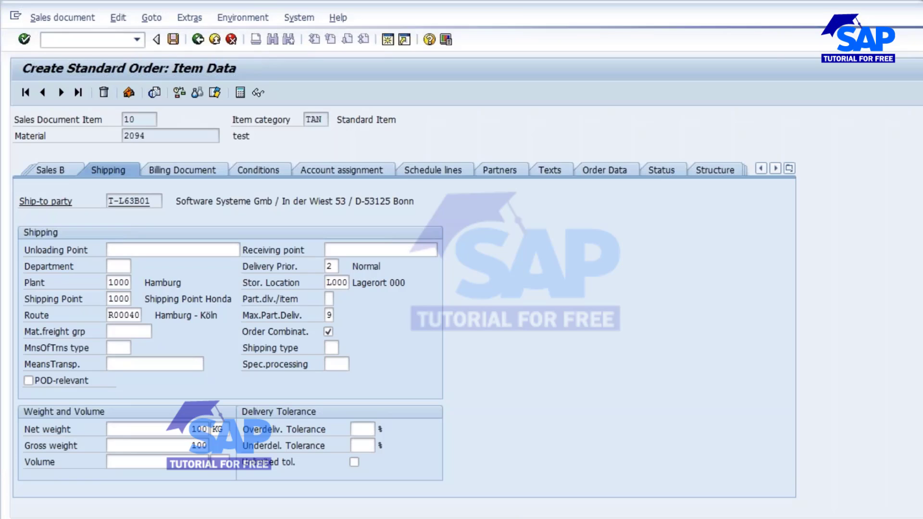
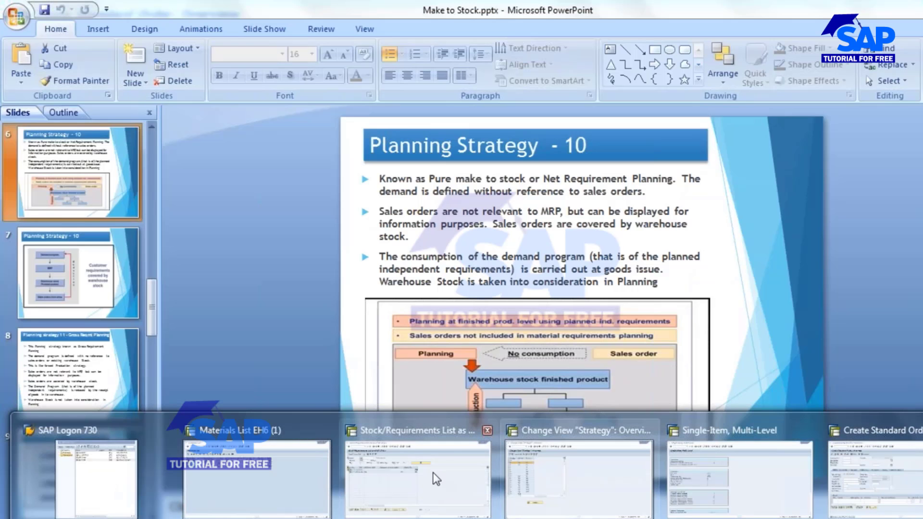
Switch to the stock/requirements list of material 2094, refresh it, and check the sales order and independent requirement quantities.
click(434, 472)
click(156, 92)
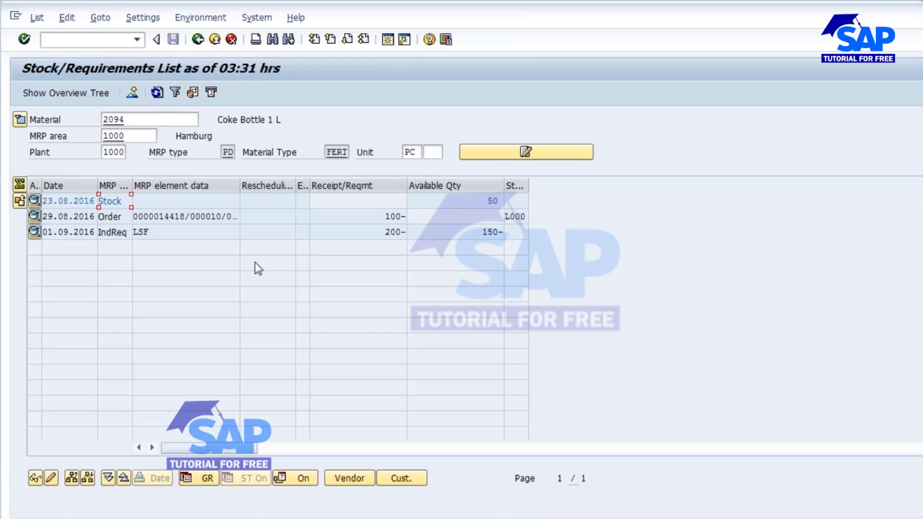
drag(369, 233, 414, 212)
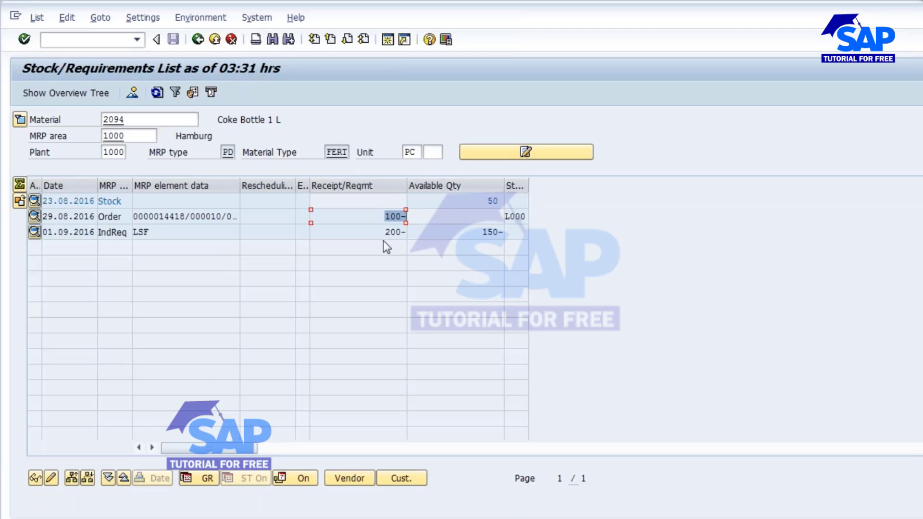
drag(384, 232, 423, 212)
Switch to Notepad and note "Req - 300" and "Stock - 50" under the Make to Stock line.
click(322, 518)
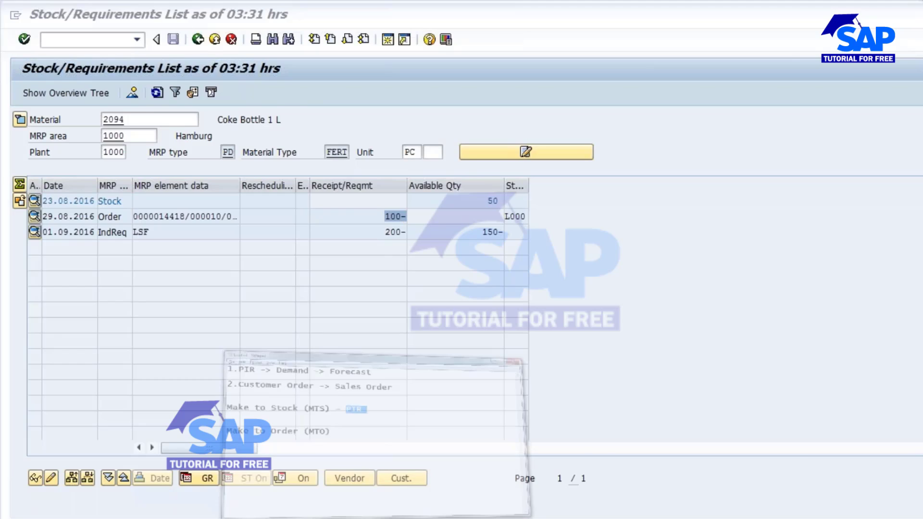
key(Return)
key(Return)
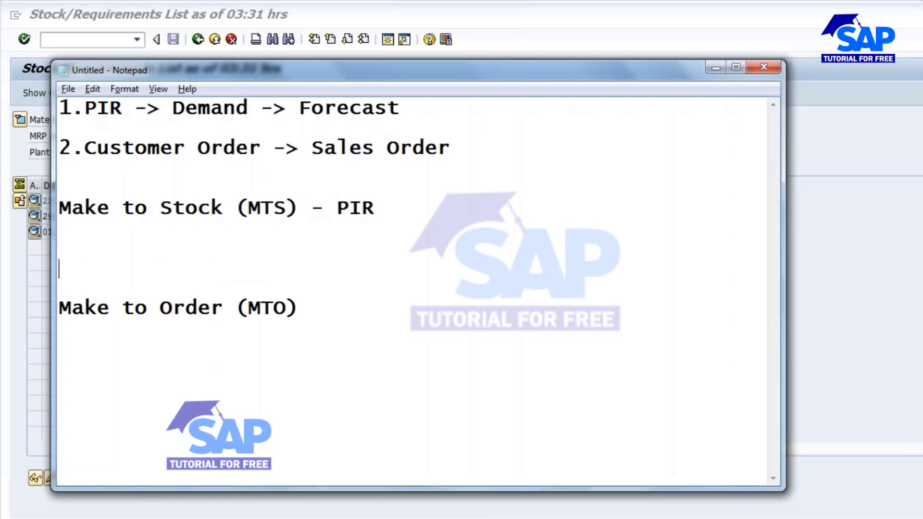
text(Req)
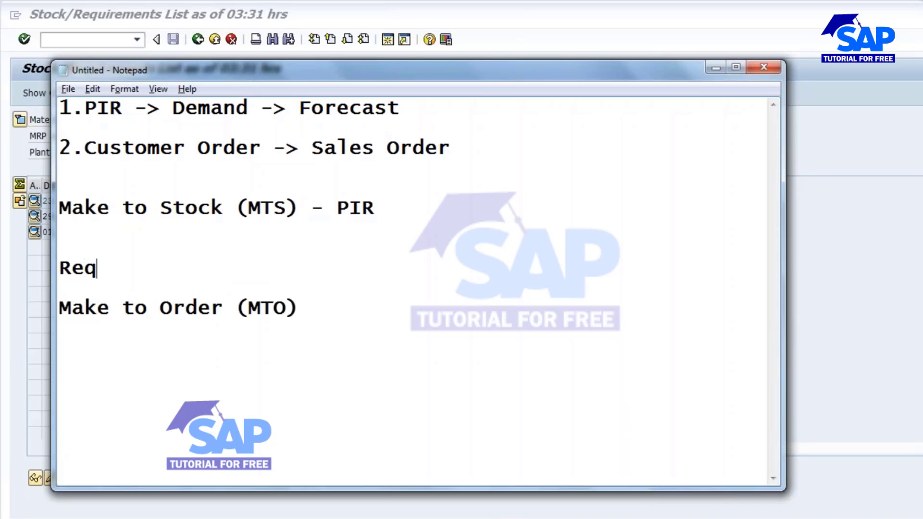
text( - 300)
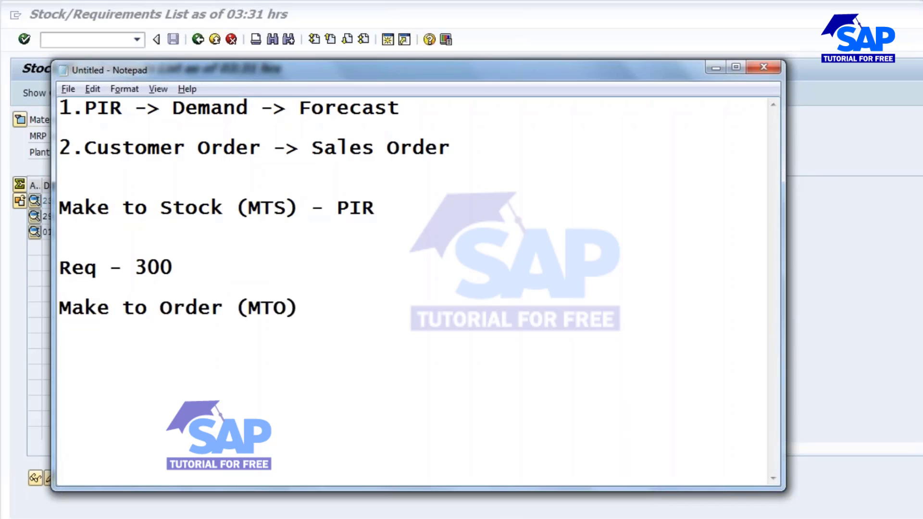
key(Return)
text(Stock)
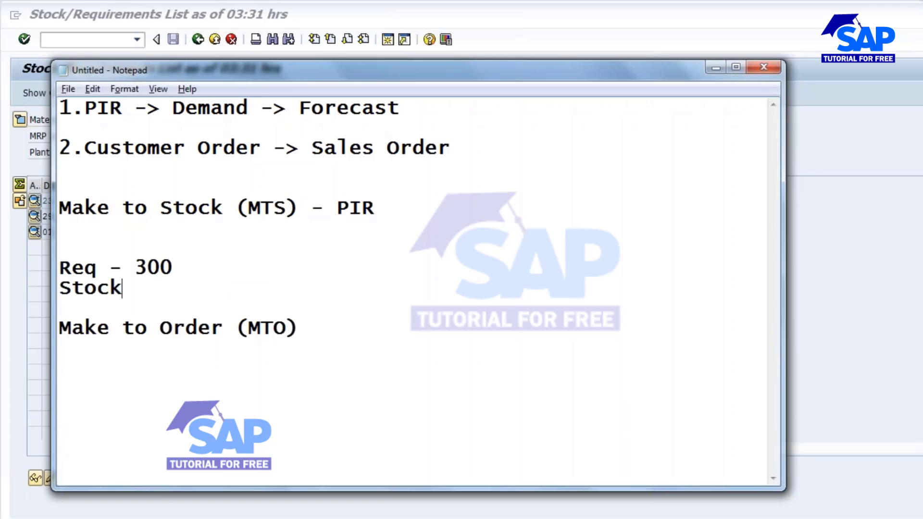
text( -)
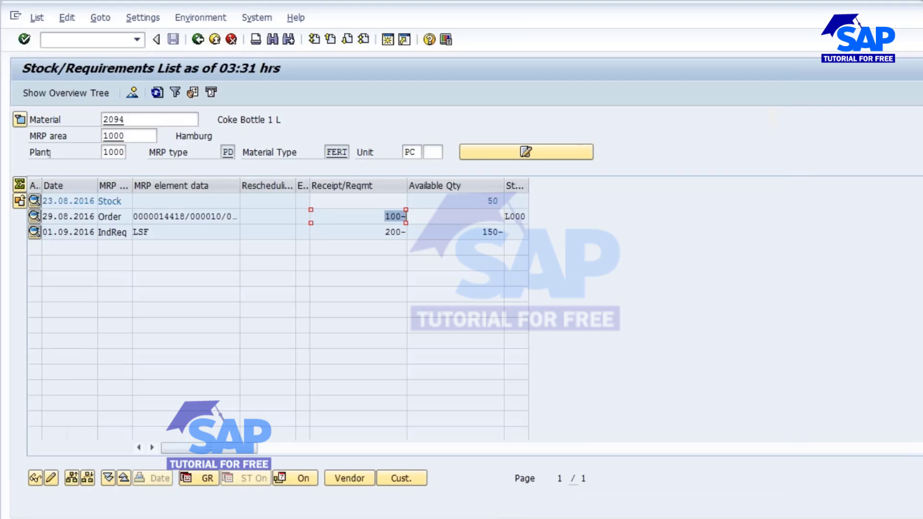
key(alt+Tab)
text(50)
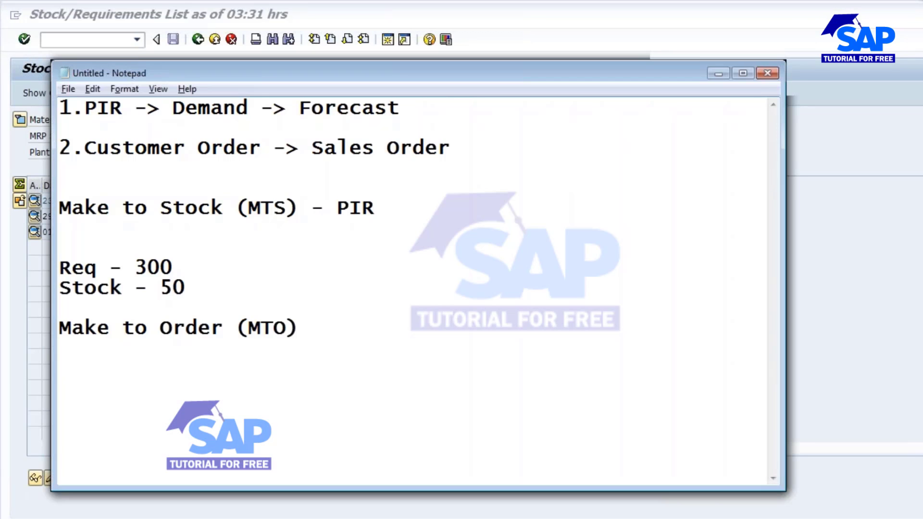
key(Return)
key(Return)
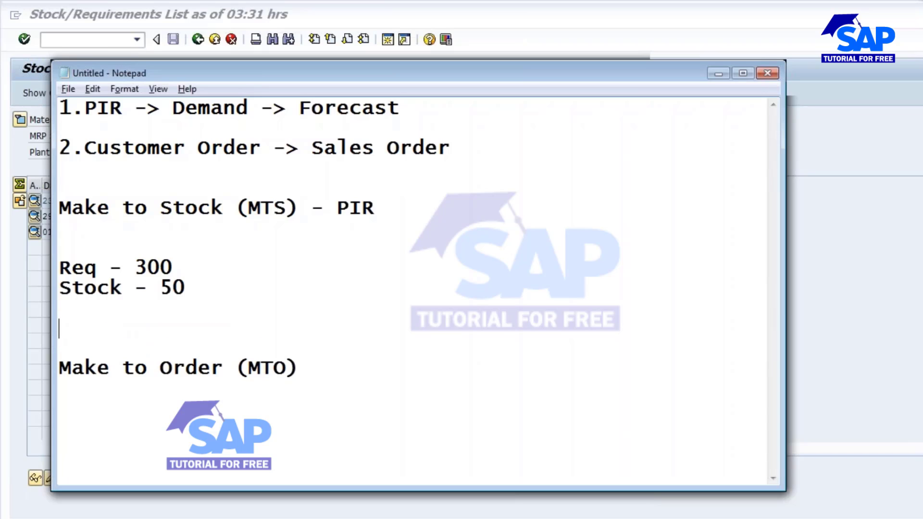
Add the line "Planned order -> 250" below the stock note.
text(Planned)
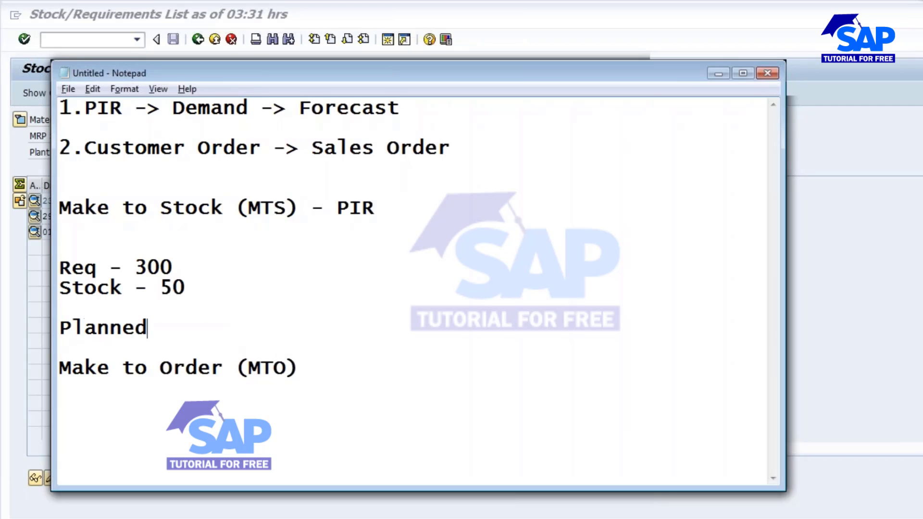
text( order - 2)
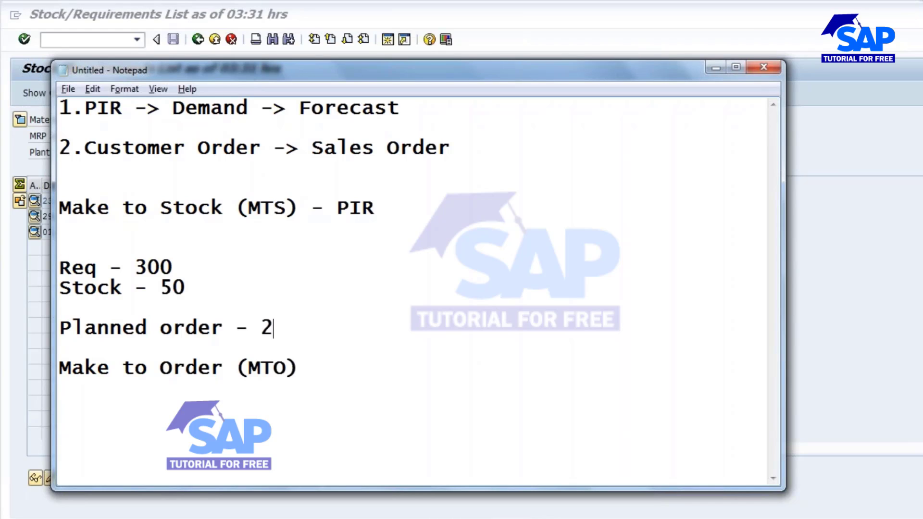
key(BackSpace)
text(250)
drag(137, 267, 175, 285)
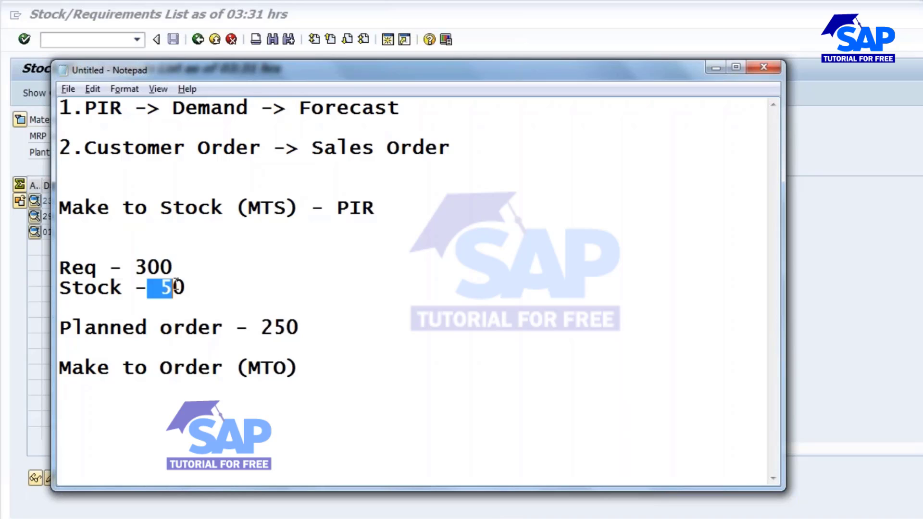
click(244, 327)
text(>)
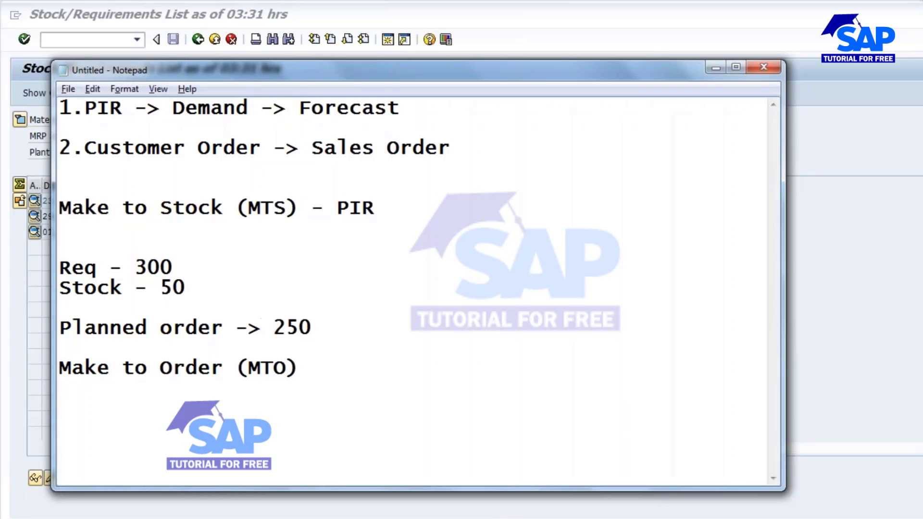
text(300)
Insert the calculation "300-50 =" before 250 in the planned order line.
key(Left)
key(Left)
key(Left)
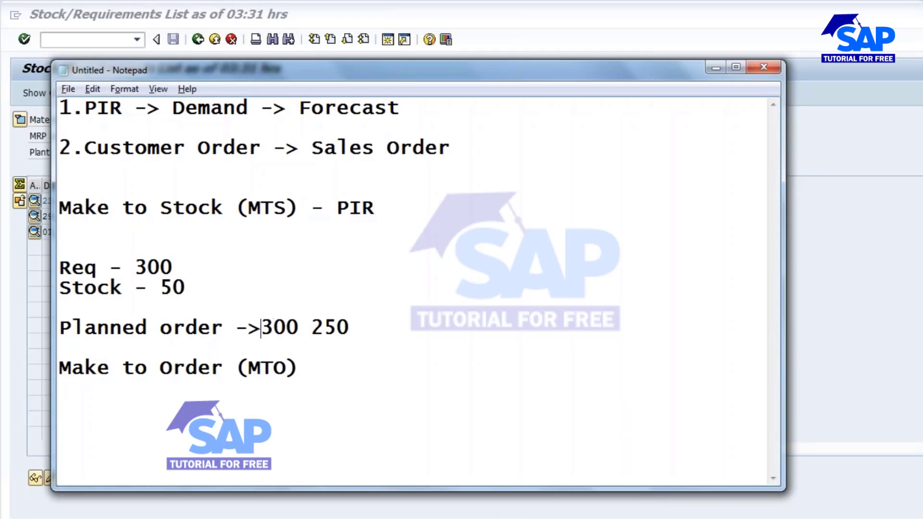
key(Right)
key(Right)
key(Right)
text(-)
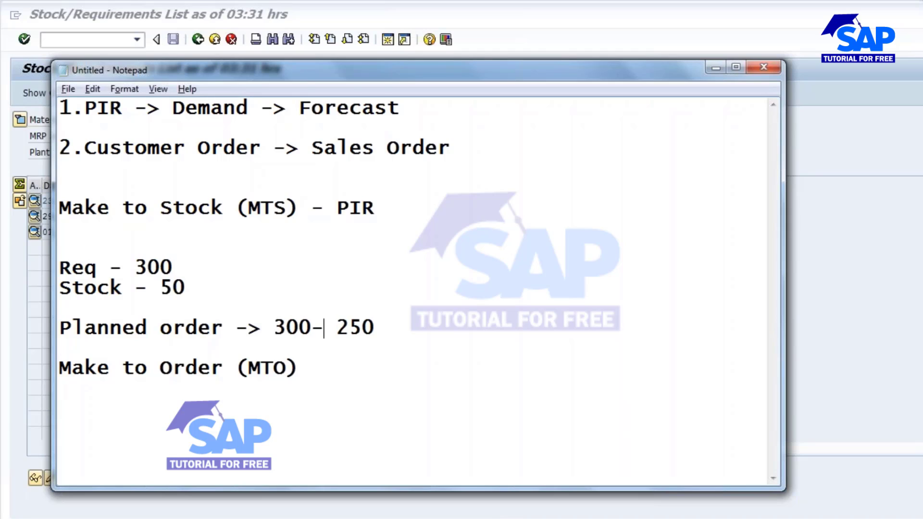
text(50=)
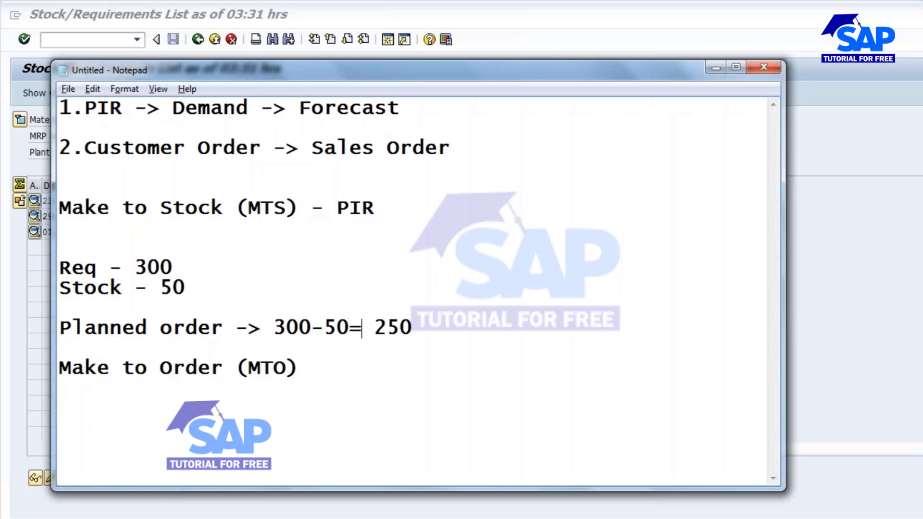
click(349, 329)
Switch to the standard order session, start MD02, and run single-item, multi-level planning for material 2094 in plant 1000.
click(350, 518)
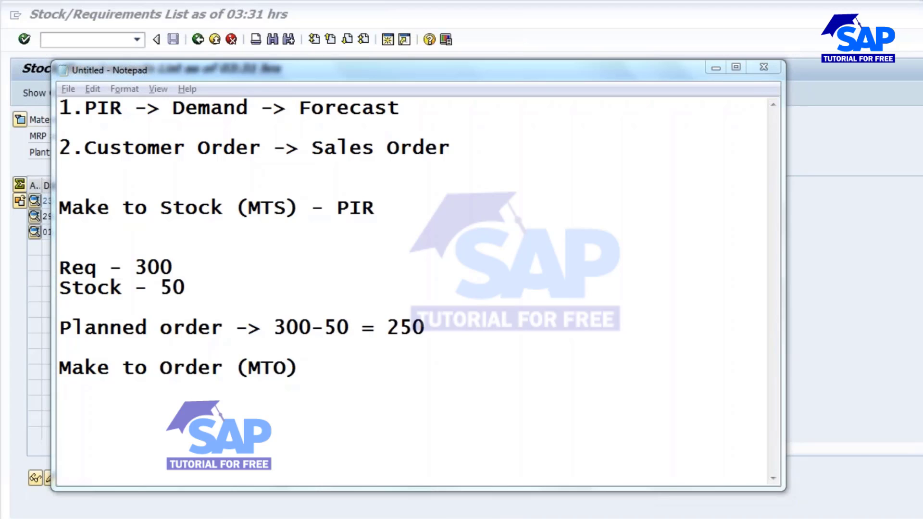
click(909, 469)
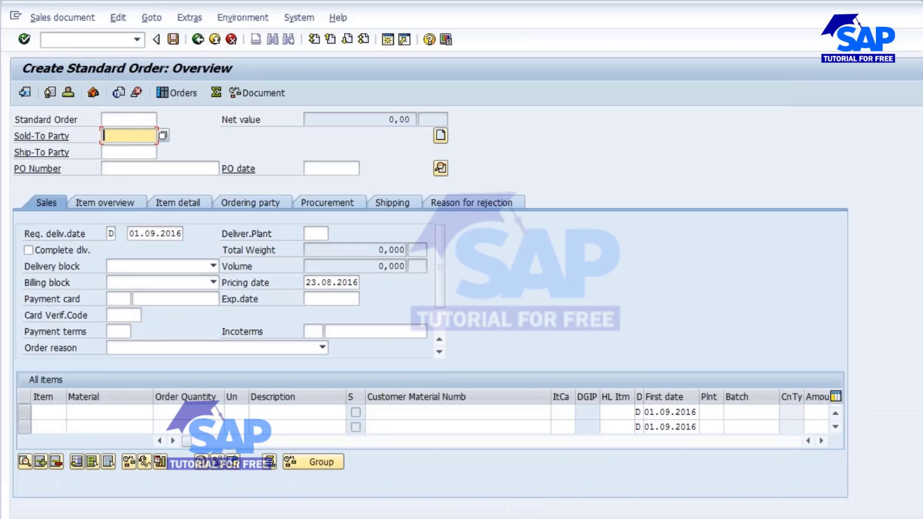
key(ctrl+slash)
text(/nmd02)
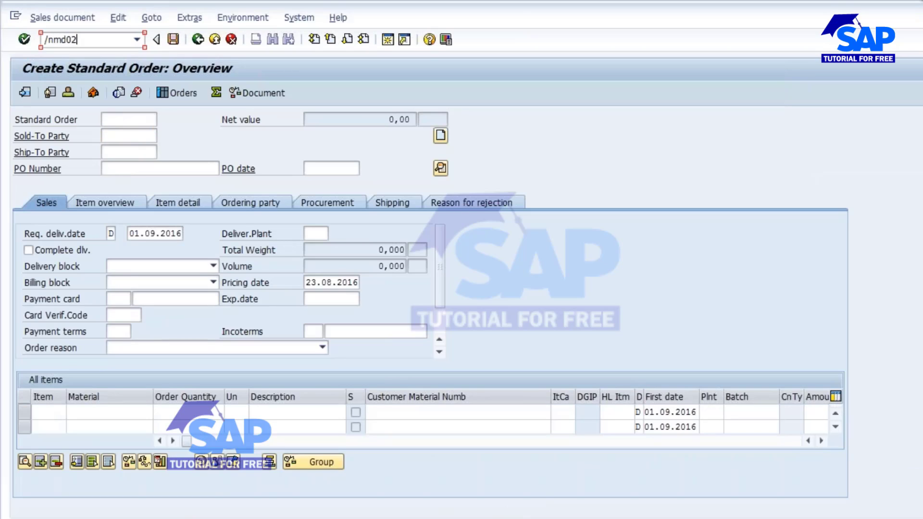
key(Return)
key(Return)
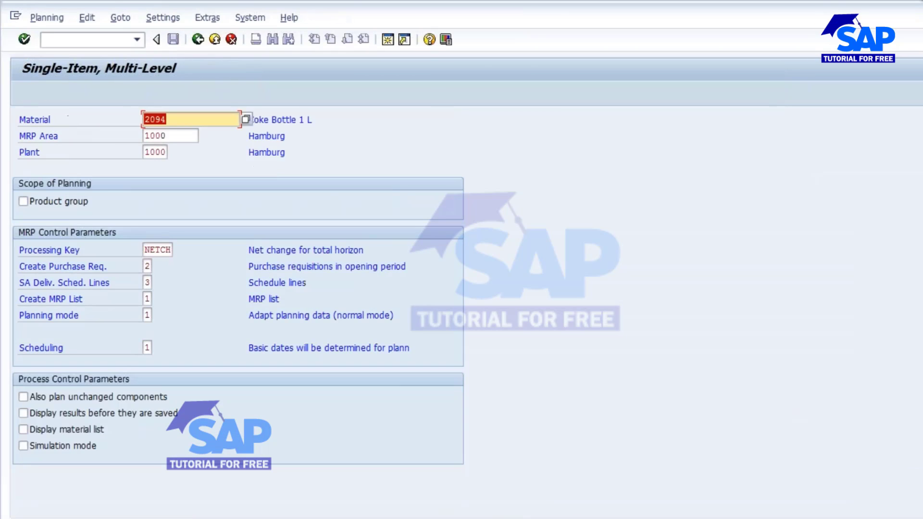
key(Return)
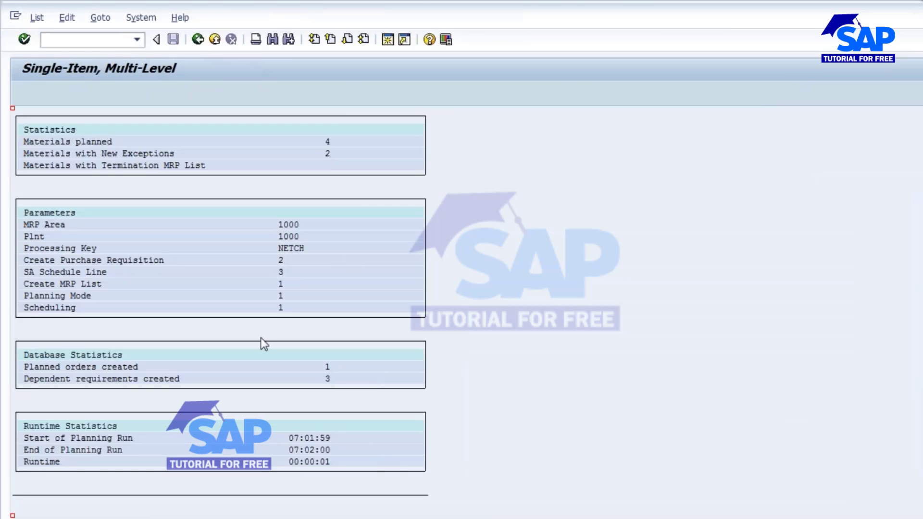
Return to the stock/requirements list of material 2094, refresh it, and examine the planned order's quantity.
click(319, 518)
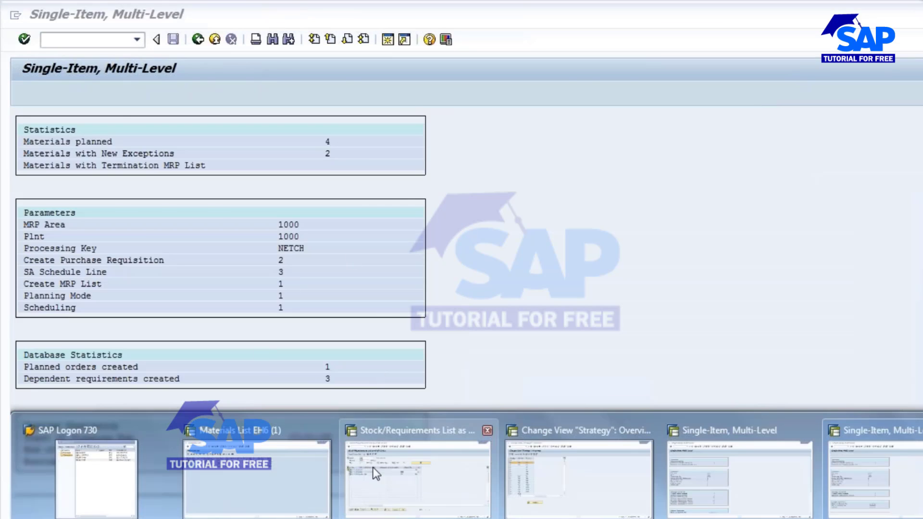
click(376, 474)
click(155, 93)
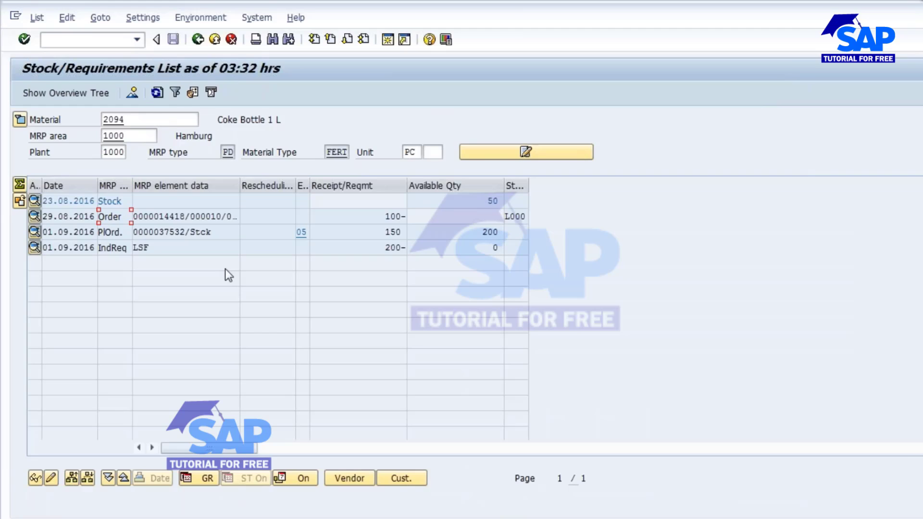
double_click(377, 231)
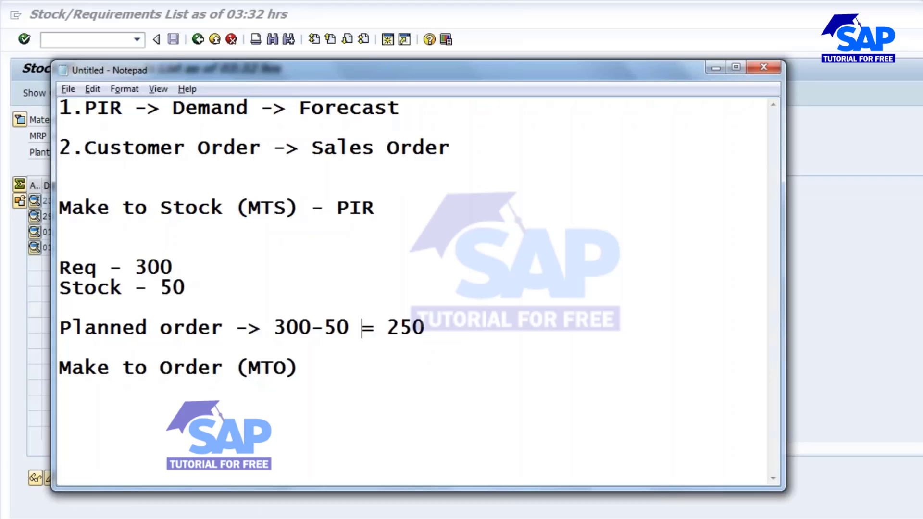
Place the Notepad notes beside the stock/requirements list and compare the calculated planned order quantity with the planned one.
key(alt+Tab)
drag(243, 67, 620, 57)
double_click(776, 325)
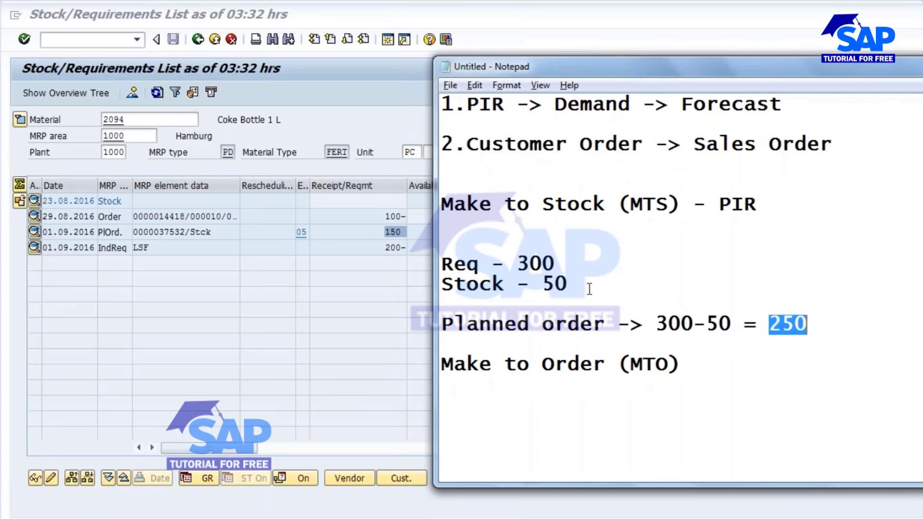
click(381, 232)
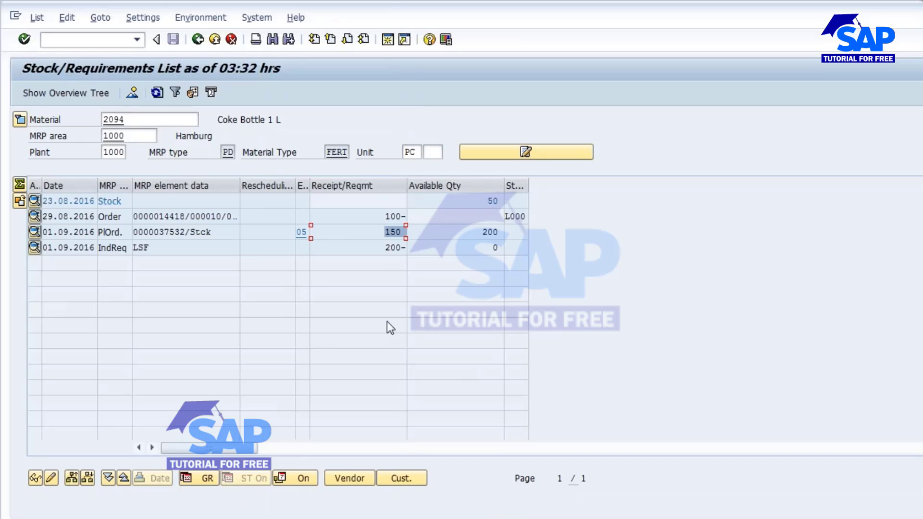
Examine the sales order's quantity and element data and the independent requirement's quantity in the stock/requirements list.
click(380, 214)
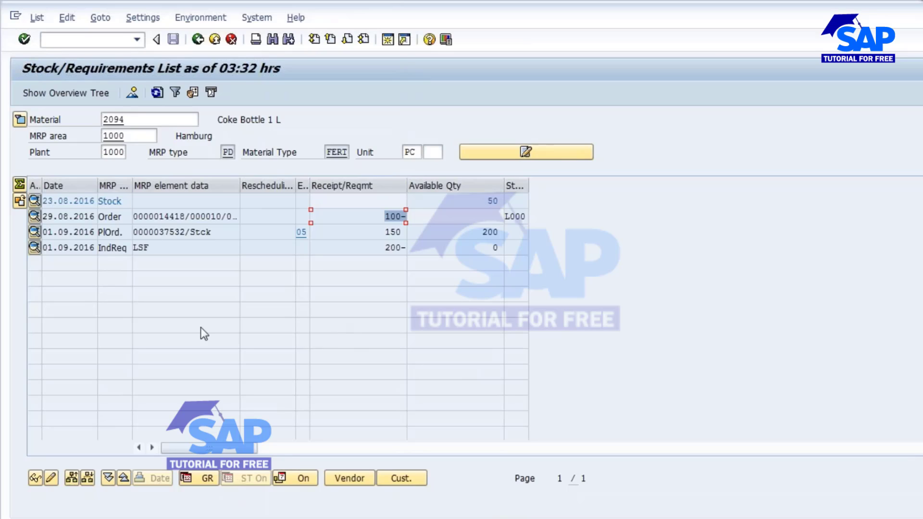
click(387, 248)
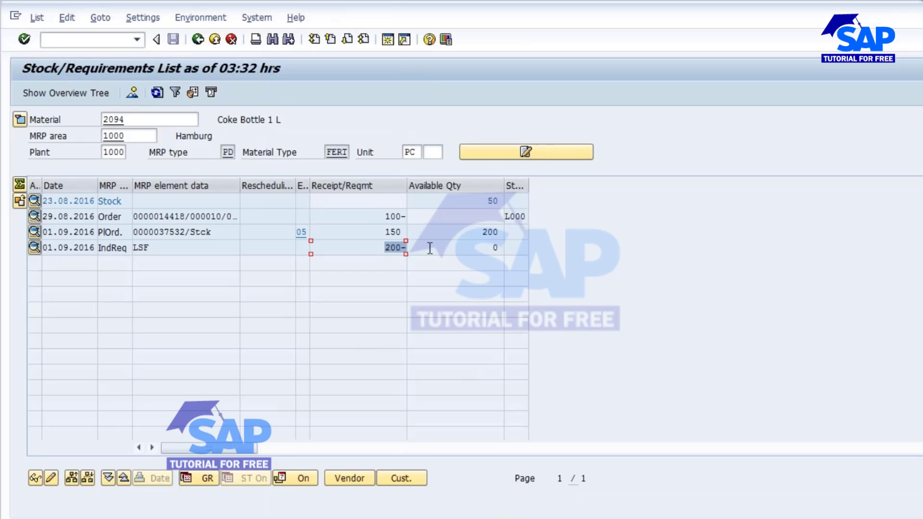
drag(385, 249, 470, 250)
drag(134, 216, 232, 219)
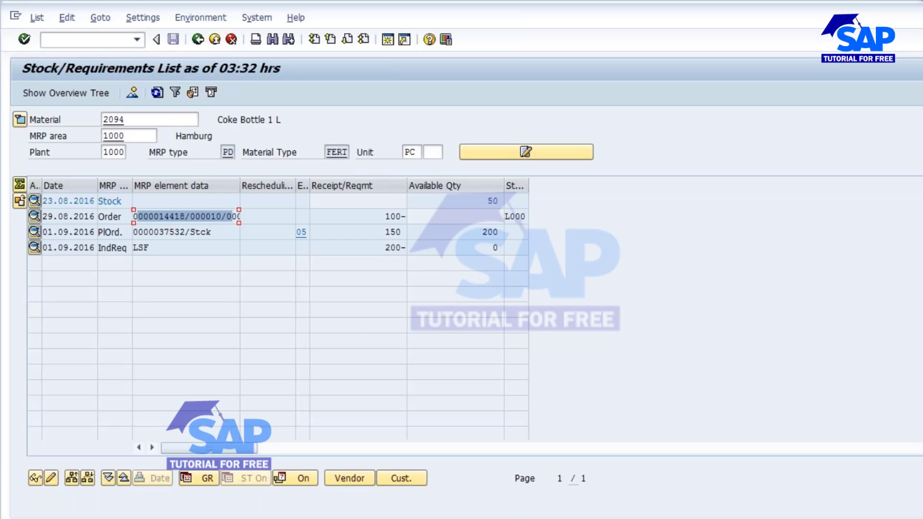
Switch to the Make to Stock presentation and review the Planning Strategy - 10 statement on sales orders and MRP relevance.
key(alt+Tab)
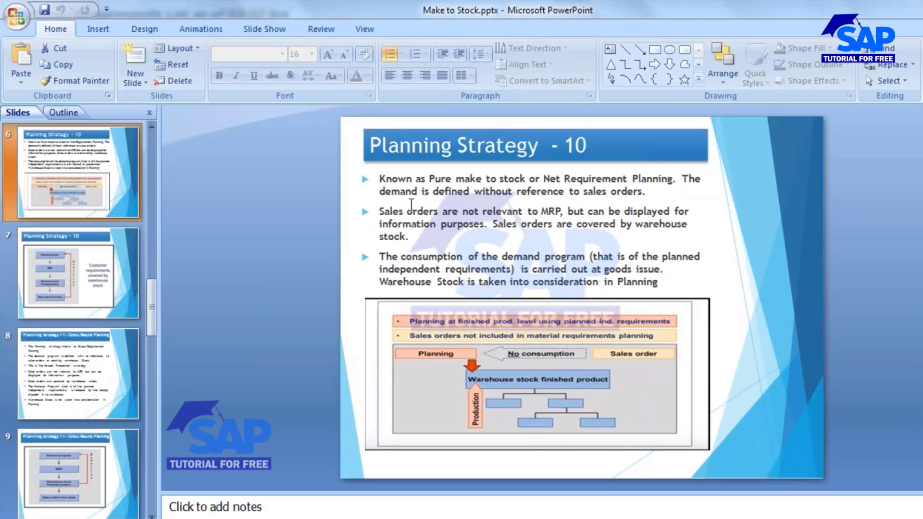
drag(377, 211, 559, 212)
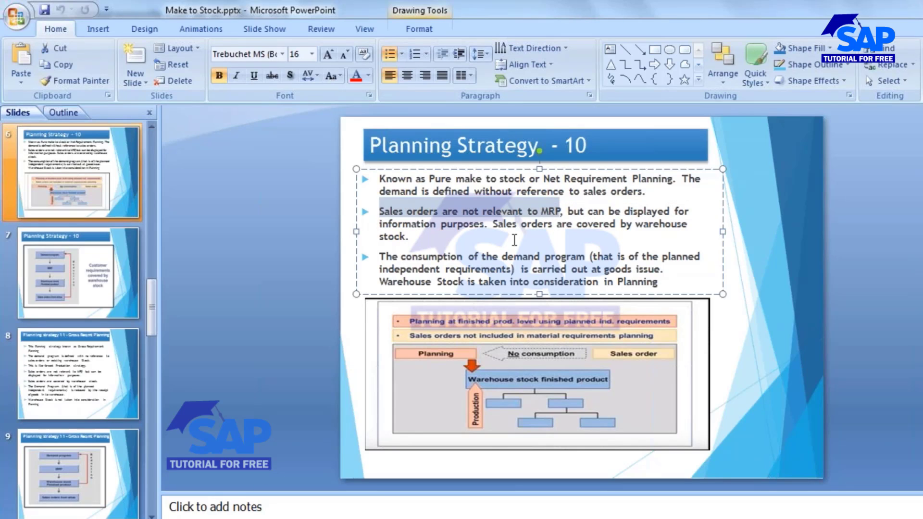
click(479, 225)
drag(478, 226, 400, 228)
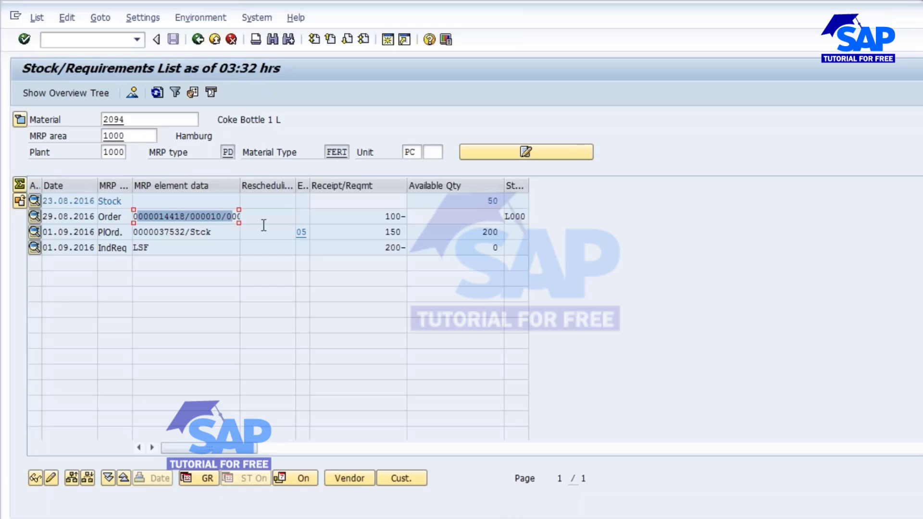
Return to the stock/requirements list and check the sales order, planned order and available stock against the strategy.
click(232, 217)
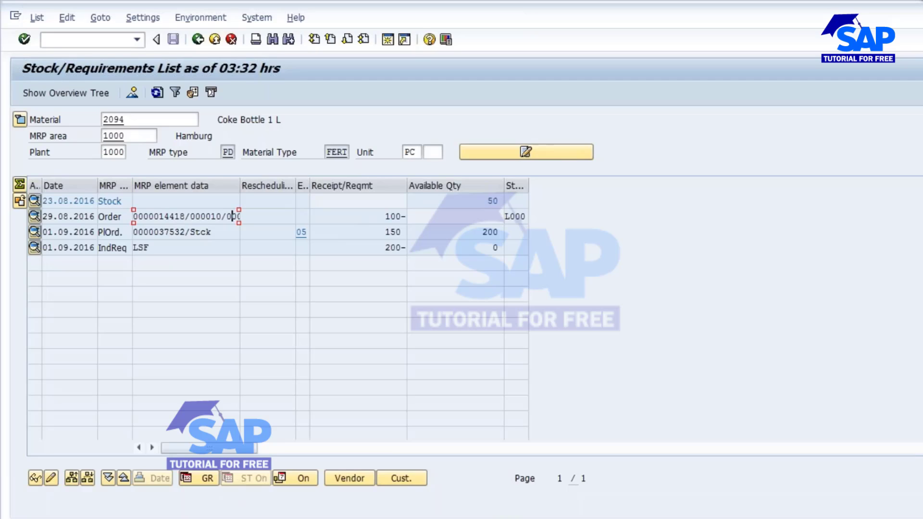
click(196, 232)
drag(478, 202, 524, 201)
click(492, 203)
double_click(492, 202)
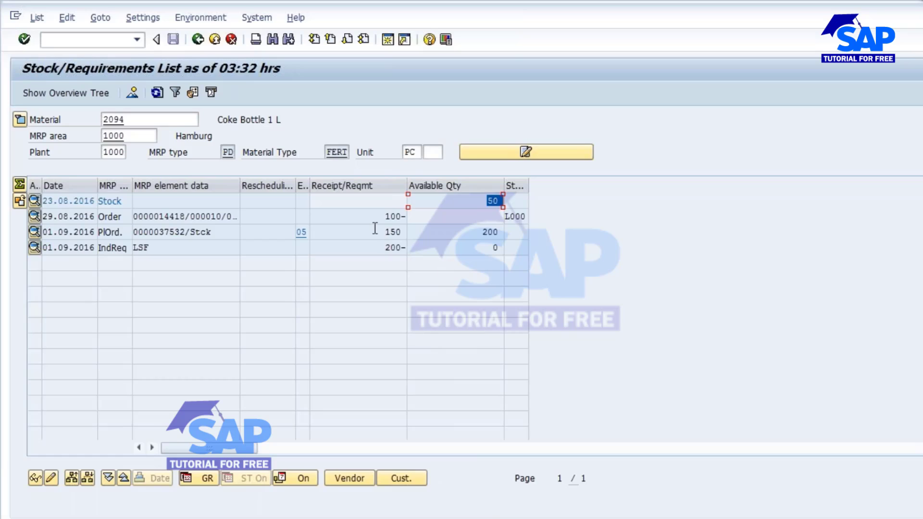
Compare the planned order, available stock and sales order quantities in the stock/requirements list.
drag(373, 229, 418, 248)
drag(486, 203, 503, 202)
drag(376, 232, 430, 235)
drag(379, 217, 422, 219)
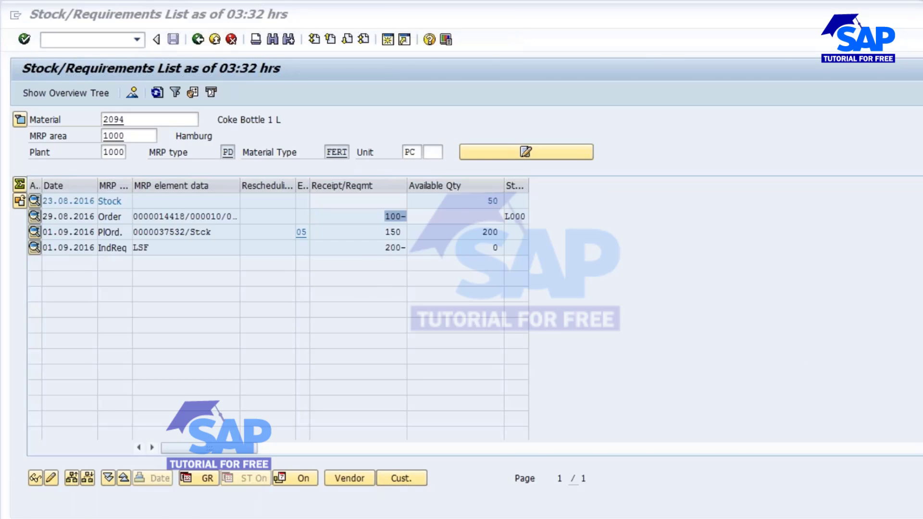
Switch to the Planning Strategy - 10 slide in PowerPoint and place the Notepad notes in front of it.
key(alt+Tab)
click(469, 236)
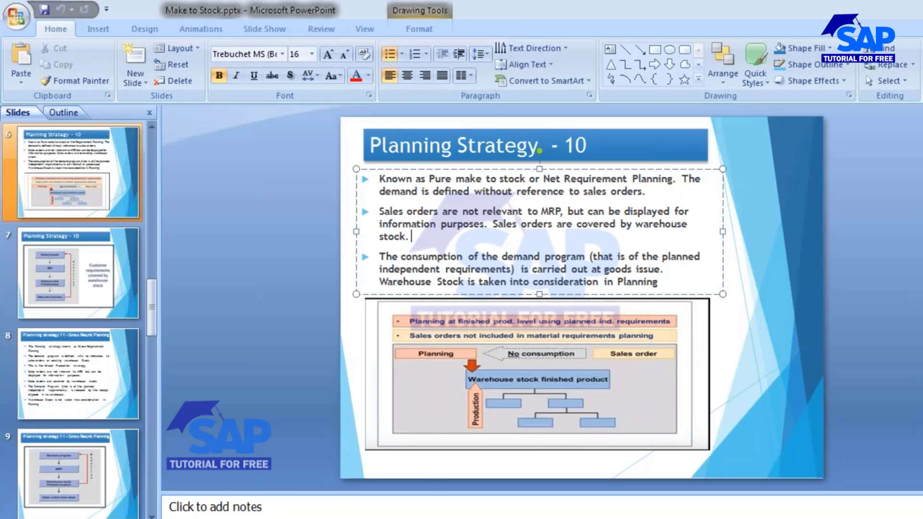
mouse_move(342, 518)
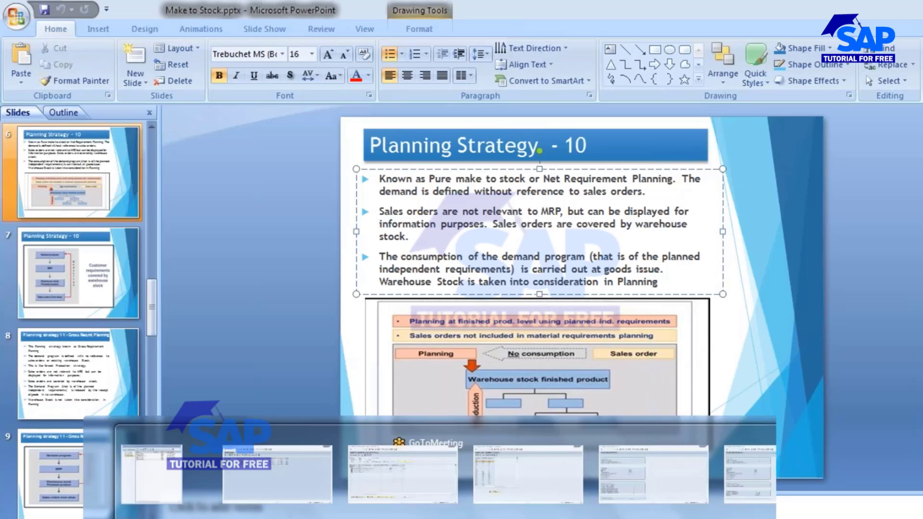
click(342, 518)
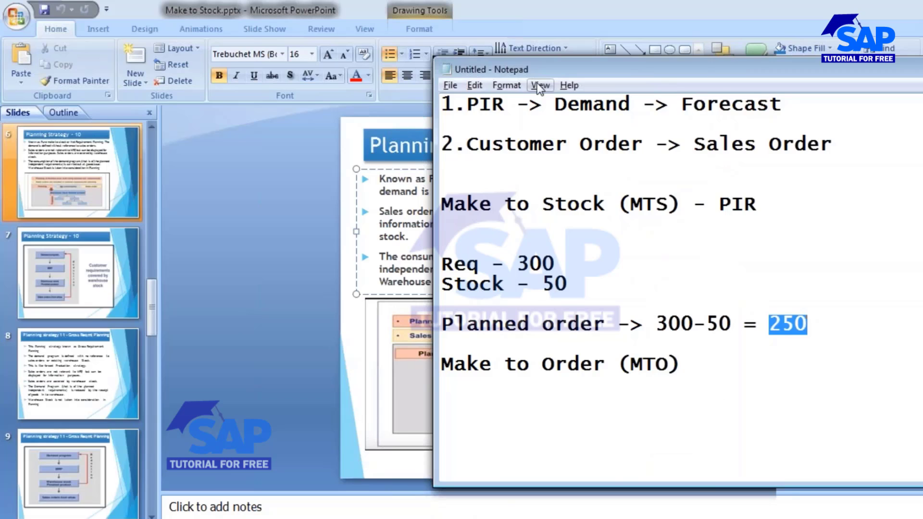
click(534, 52)
key(alt+Tab)
drag(531, 67, 148, 110)
Add the strategy numbers 10, 11 and 40 on separate lines below the PIR -> Demand -> Forecast note.
click(420, 147)
key(Return)
key(Return)
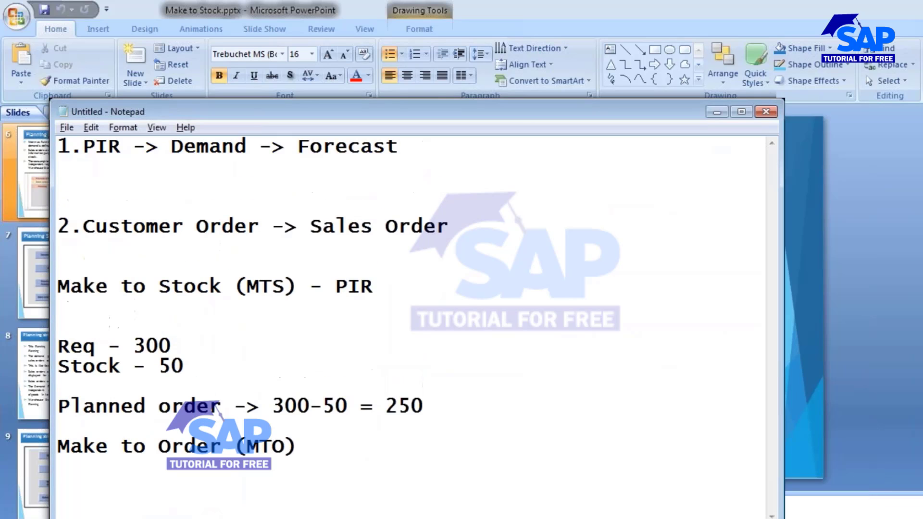
text(10)
key(Return)
text(11)
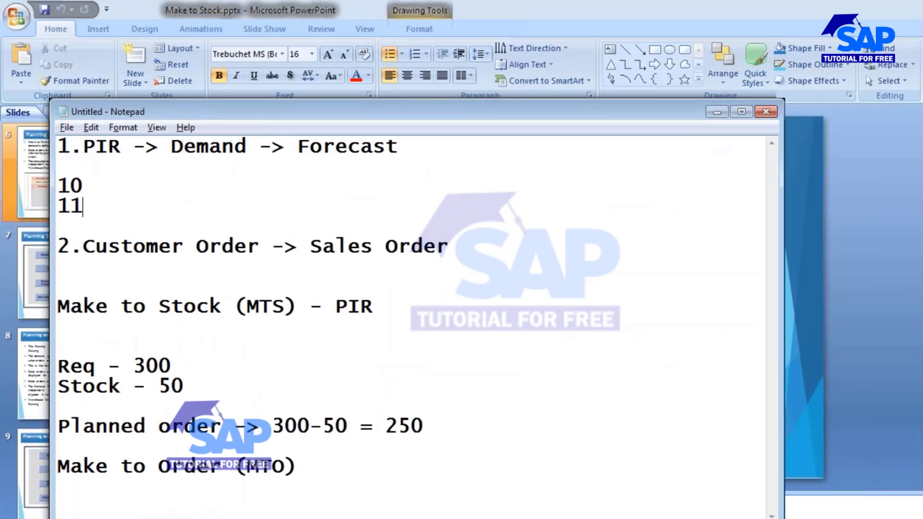
key(Return)
text(40)
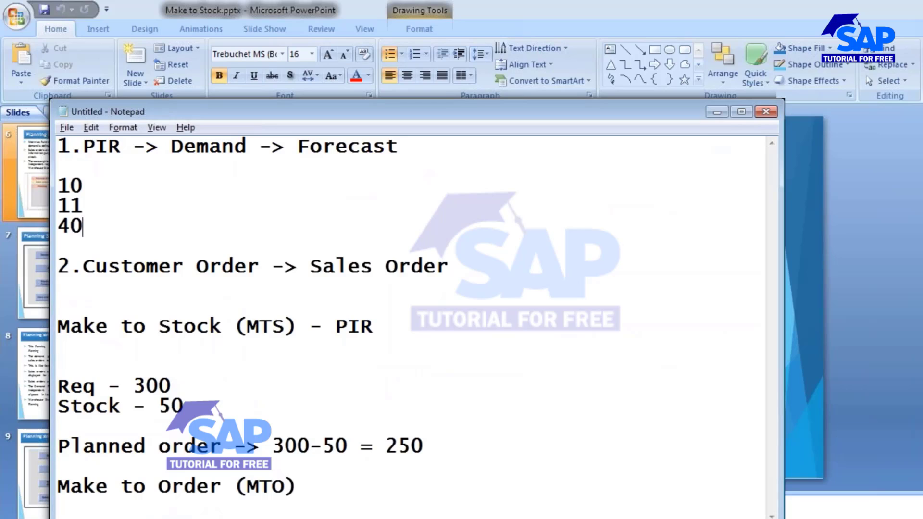
Review strategy 10 and the order entries in the notes, and minimize Notepad to return to the presentation.
drag(100, 185, 39, 185)
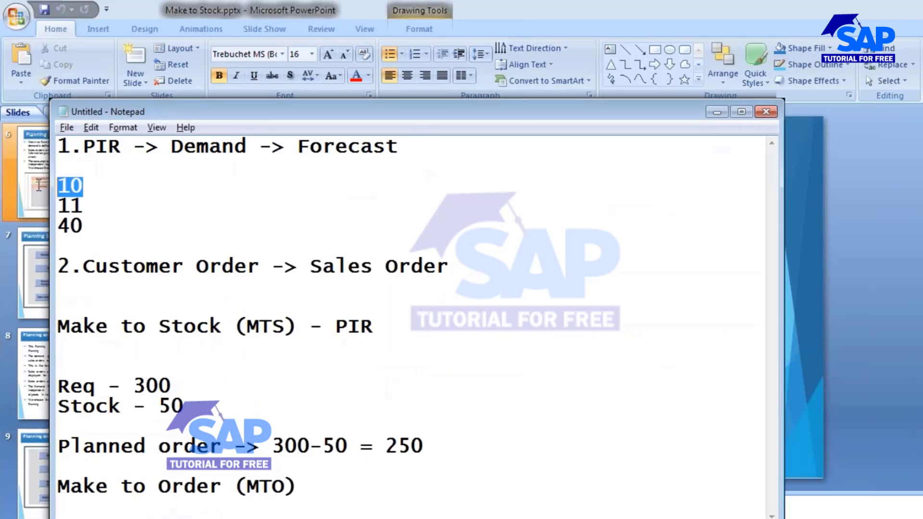
click(71, 202)
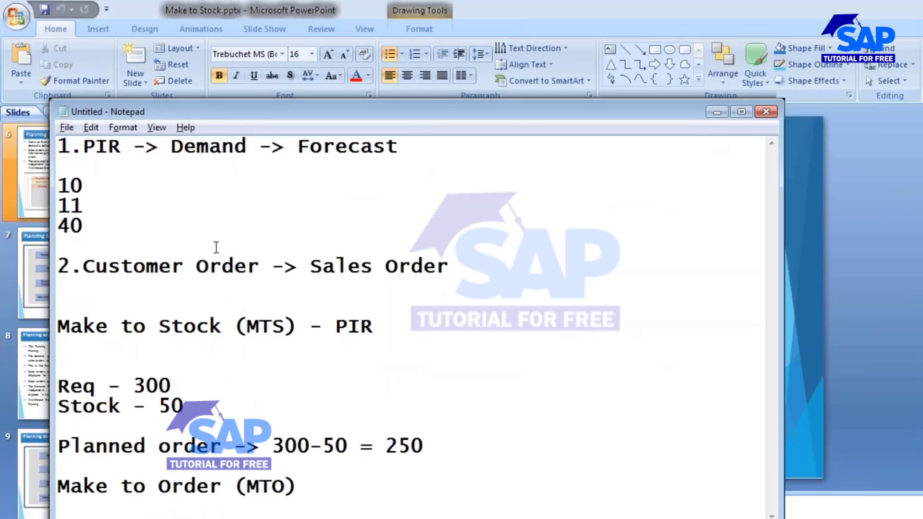
click(473, 269)
click(316, 484)
drag(355, 110, 361, 80)
click(717, 82)
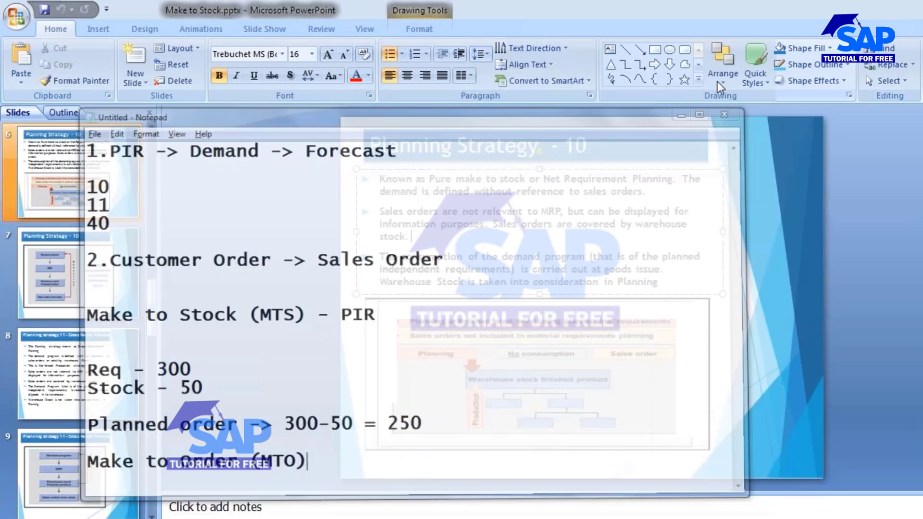